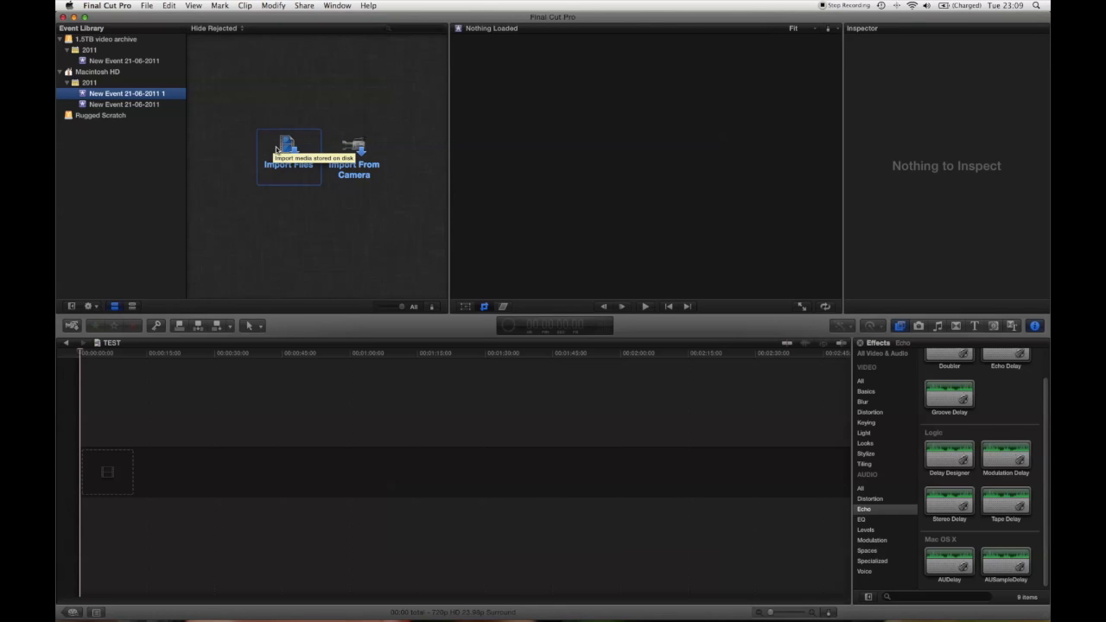
- Start a file import and expand the Japan Documentary folder on the Rugged Scratch drive
{"action": "left_click", "coordinate": [276, 150]}
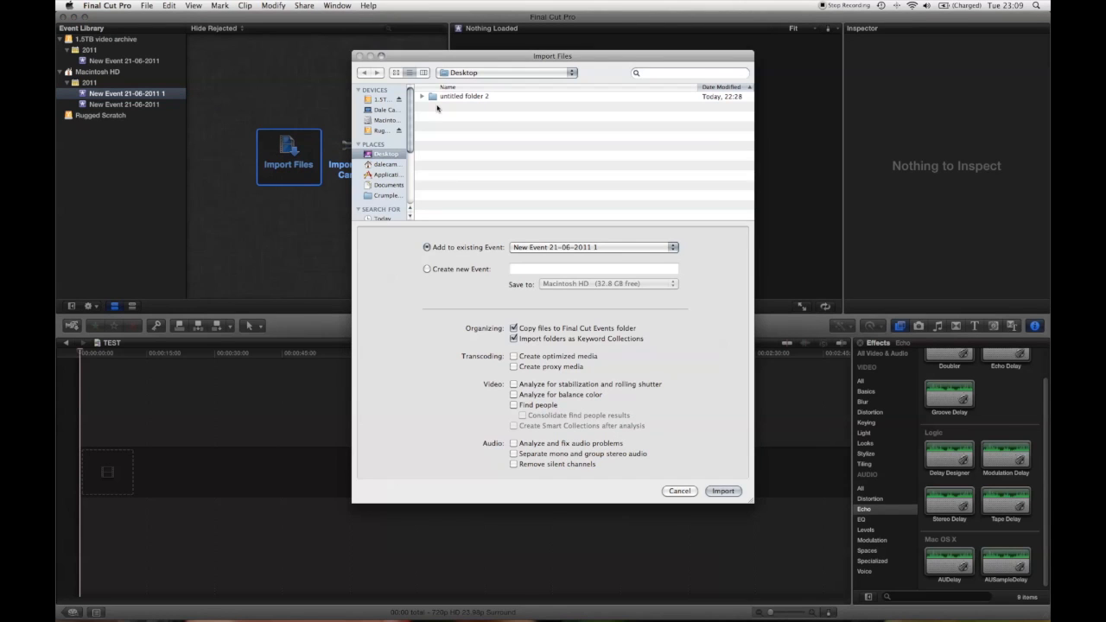
{"action": "left_click", "coordinate": [381, 130]}
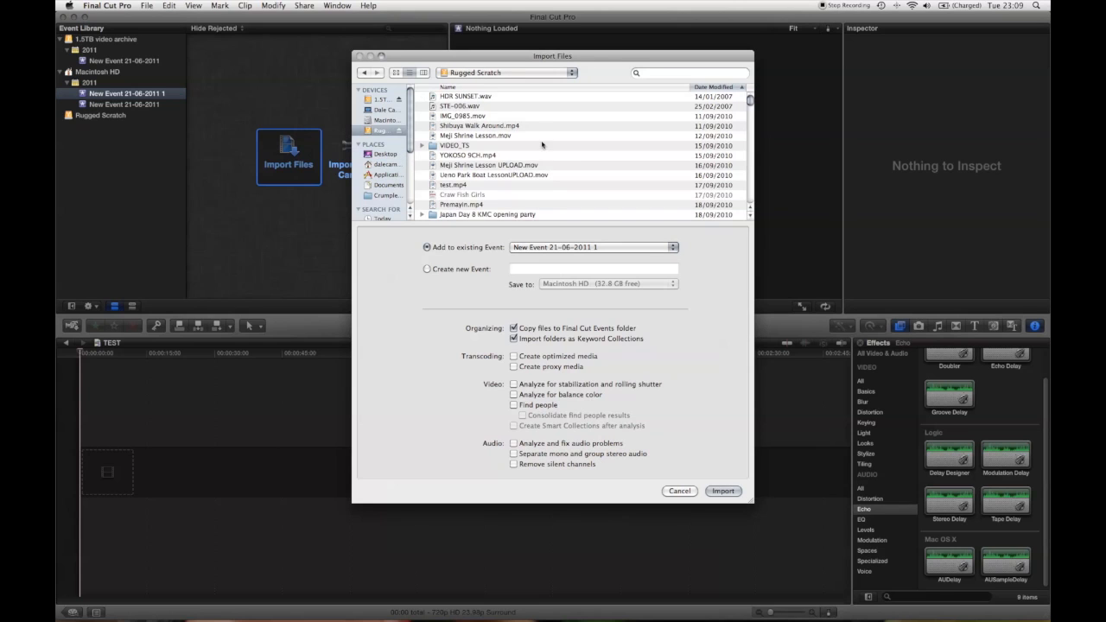
{"action": "scroll", "coordinate": [524, 117], "scroll_direction": "down", "scroll_amount": 3}
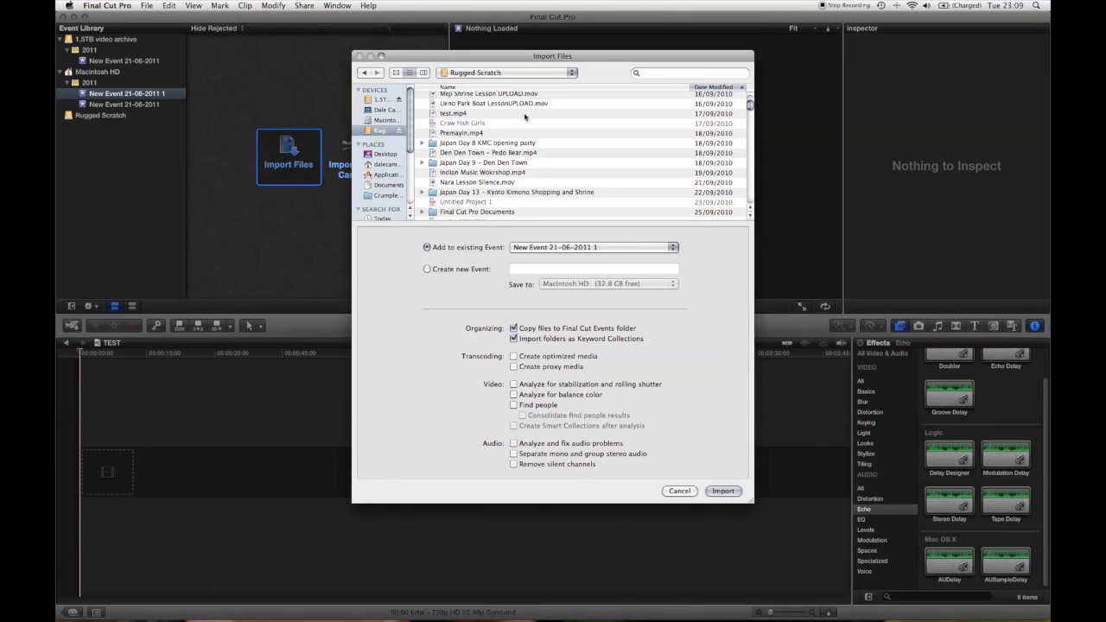
{"action": "scroll", "coordinate": [525, 117], "scroll_direction": "up", "scroll_amount": 2}
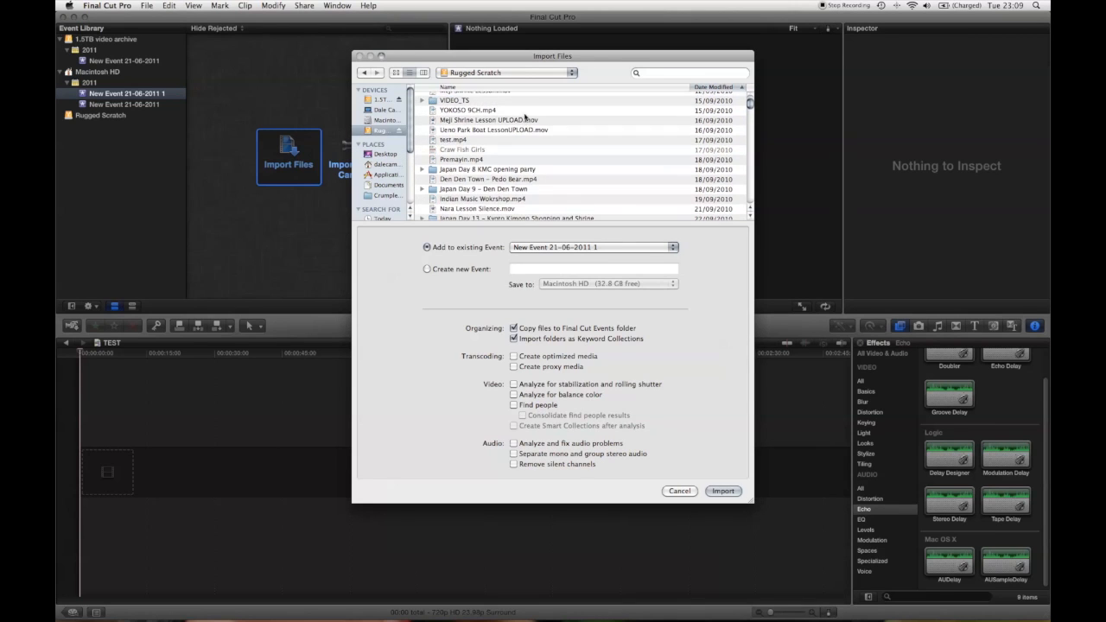
{"action": "scroll", "coordinate": [529, 121], "scroll_direction": "down", "scroll_amount": 10}
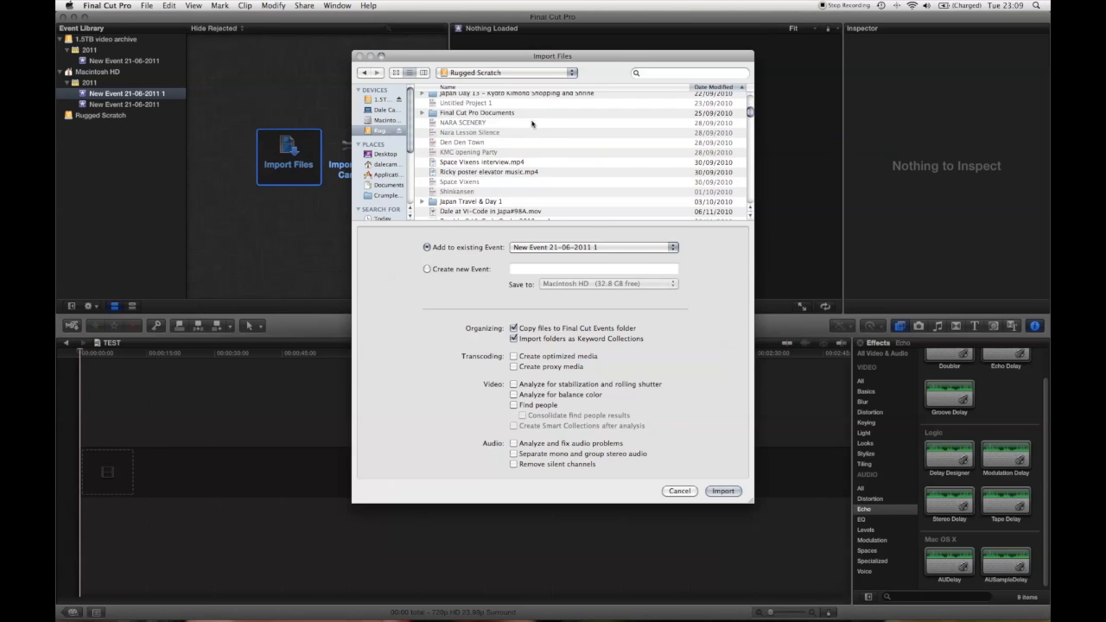
{"action": "scroll", "coordinate": [531, 124], "scroll_direction": "down", "scroll_amount": 10}
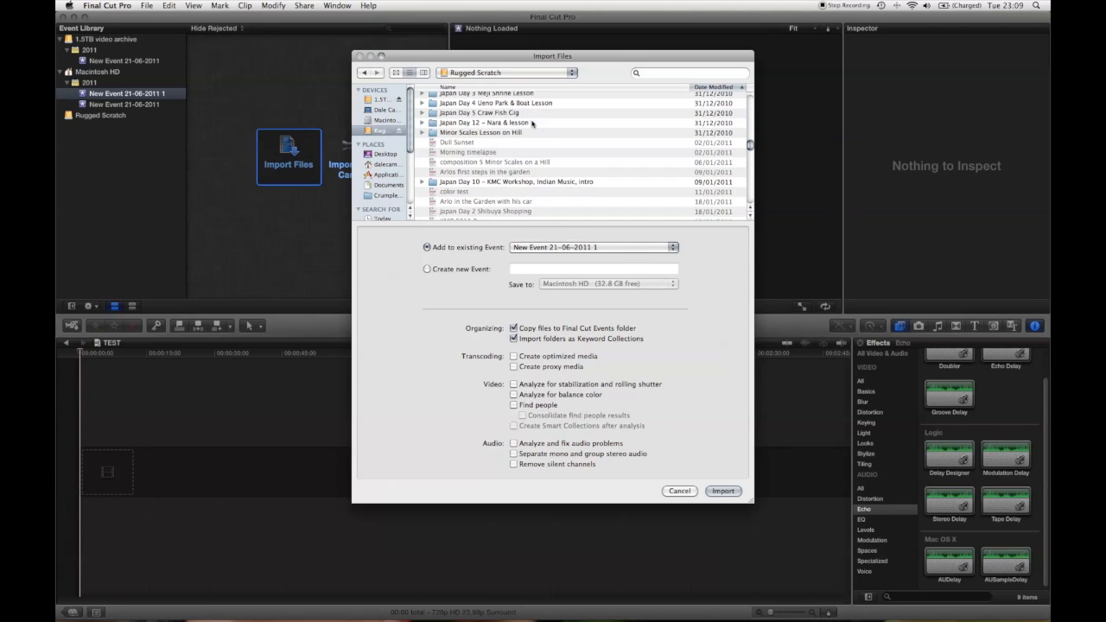
{"action": "scroll", "coordinate": [531, 123], "scroll_direction": "up", "scroll_amount": 2}
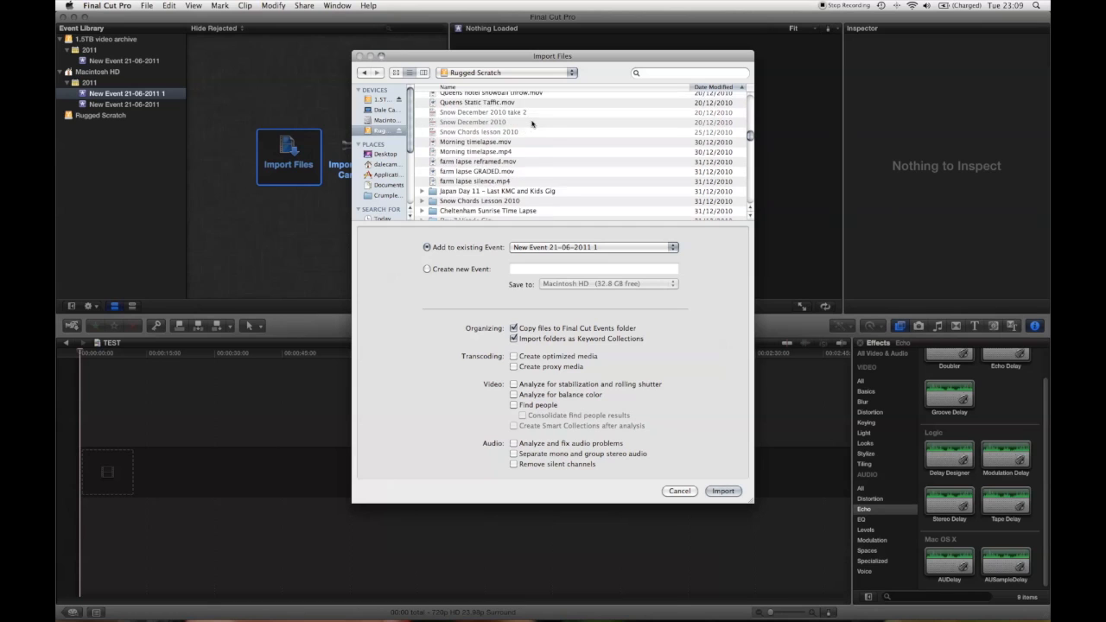
{"action": "scroll", "coordinate": [532, 123], "scroll_direction": "down", "scroll_amount": 8}
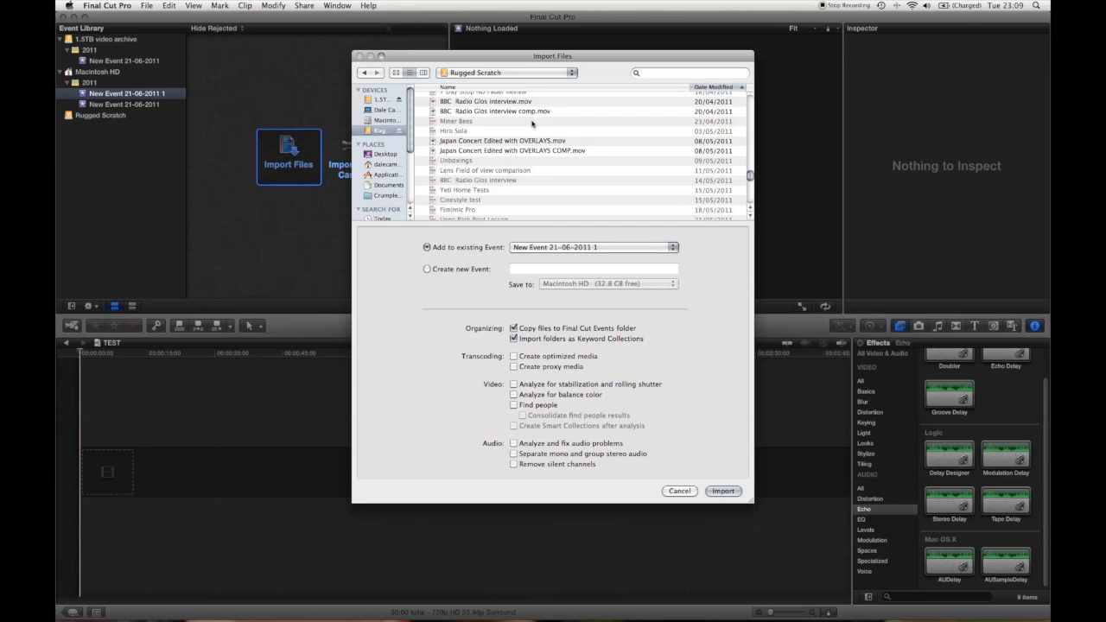
{"action": "scroll", "coordinate": [531, 124], "scroll_direction": "down", "scroll_amount": 6}
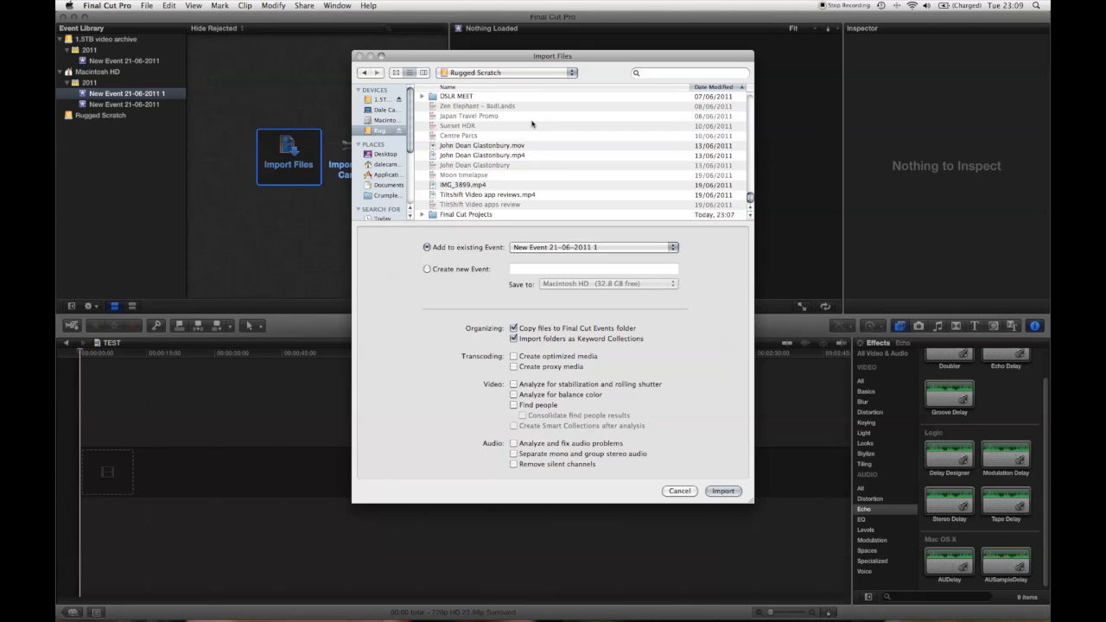
{"action": "scroll", "coordinate": [531, 123], "scroll_direction": "up", "scroll_amount": 6}
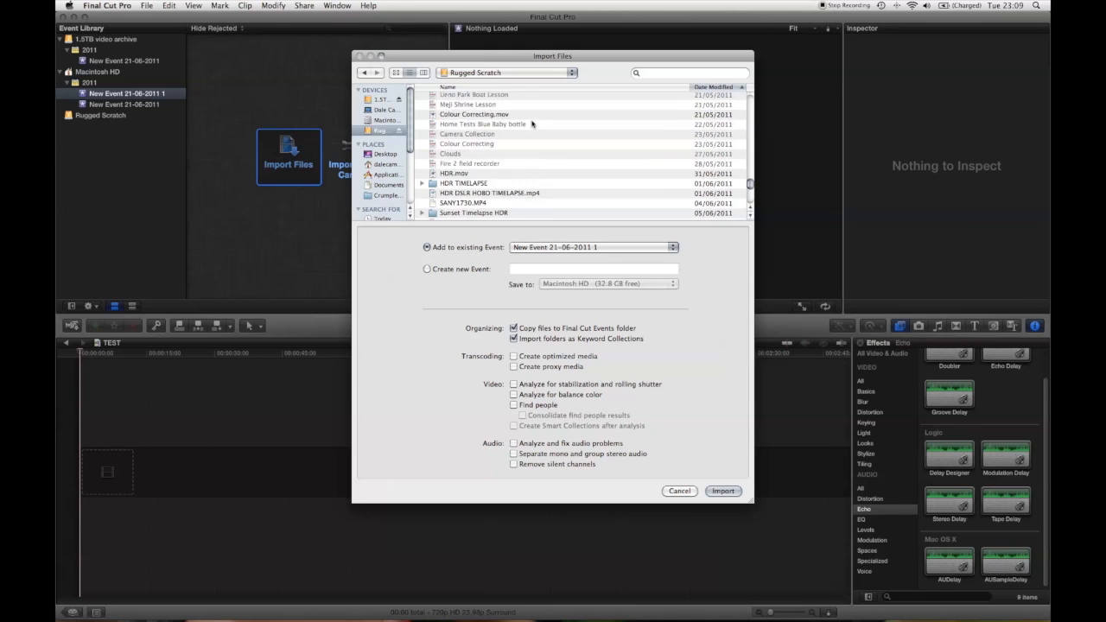
{"action": "scroll", "coordinate": [532, 124], "scroll_direction": "down", "scroll_amount": 3}
{"action": "left_click", "coordinate": [423, 149]}
{"action": "scroll", "coordinate": [528, 161], "scroll_direction": "down", "scroll_amount": 3}
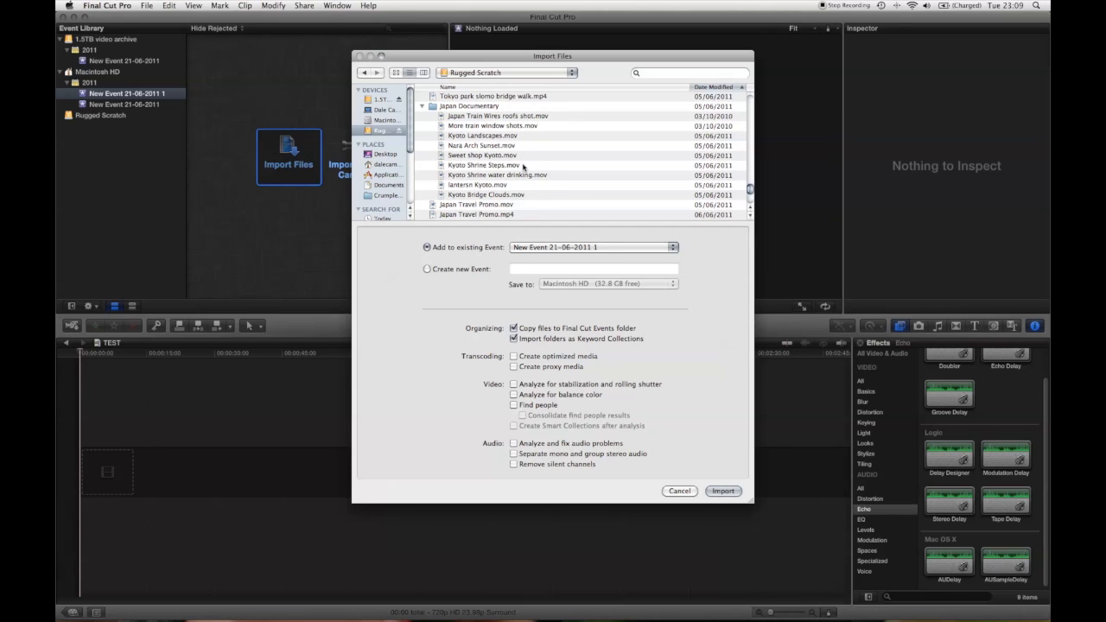
- Import Kyoto Landscapes.mov into the existing event New Event 21-06-2011 1 and place the clip at the start of the TEST timeline
{"action": "left_click", "coordinate": [519, 166]}
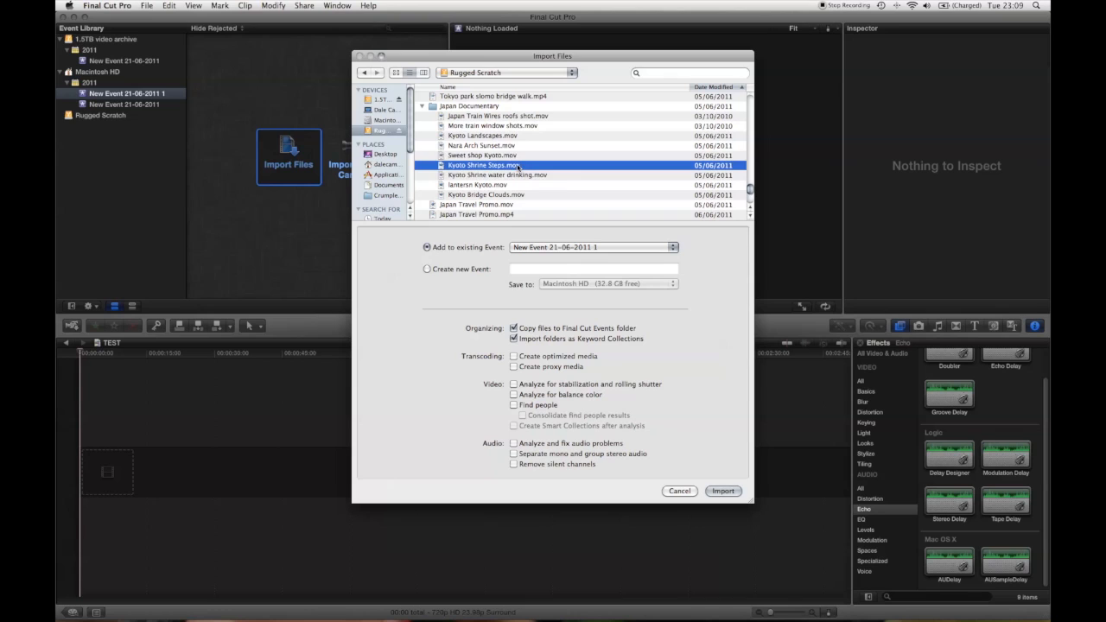
{"action": "left_click", "coordinate": [515, 137]}
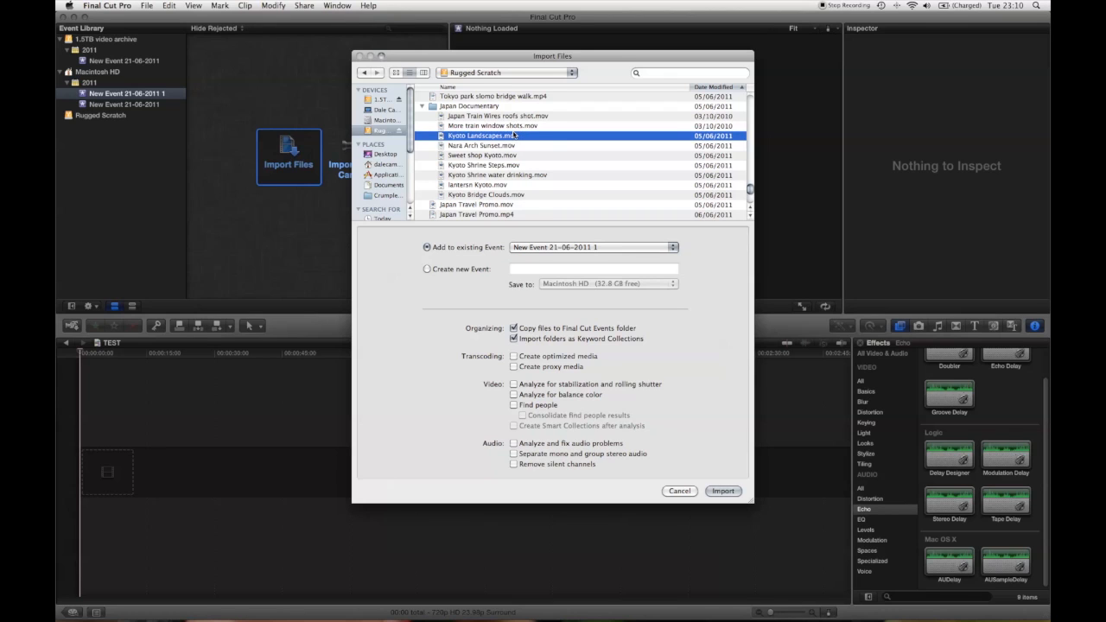
{"action": "key", "text": "Return"}
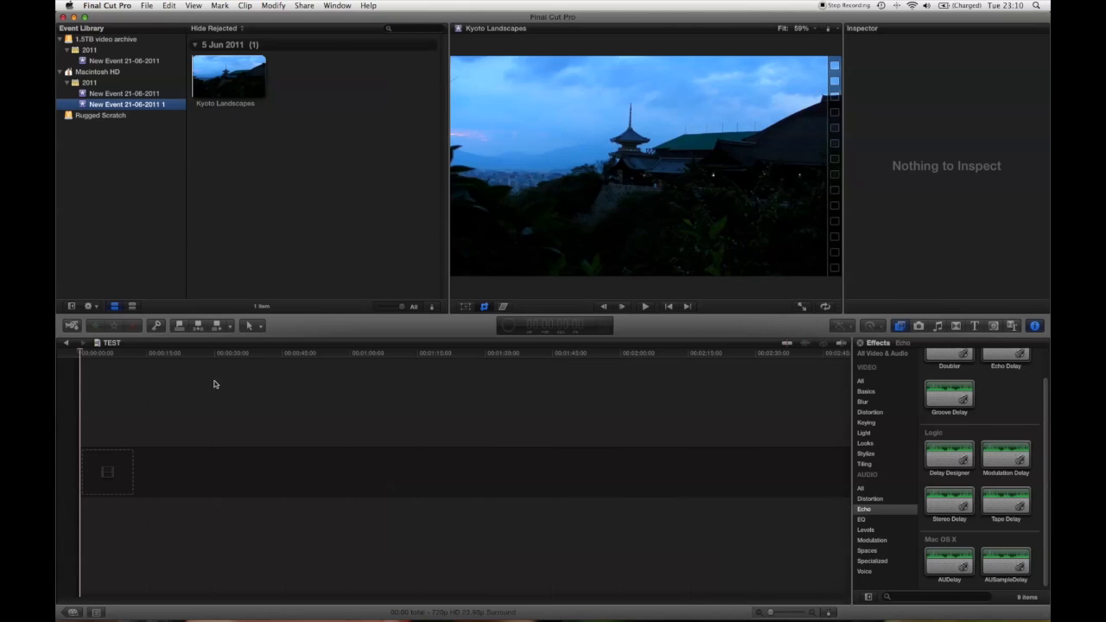
{"action": "left_click", "coordinate": [260, 78]}
{"action": "left_click_drag", "start_coordinate": [266, 77], "coordinate": [89, 473]}
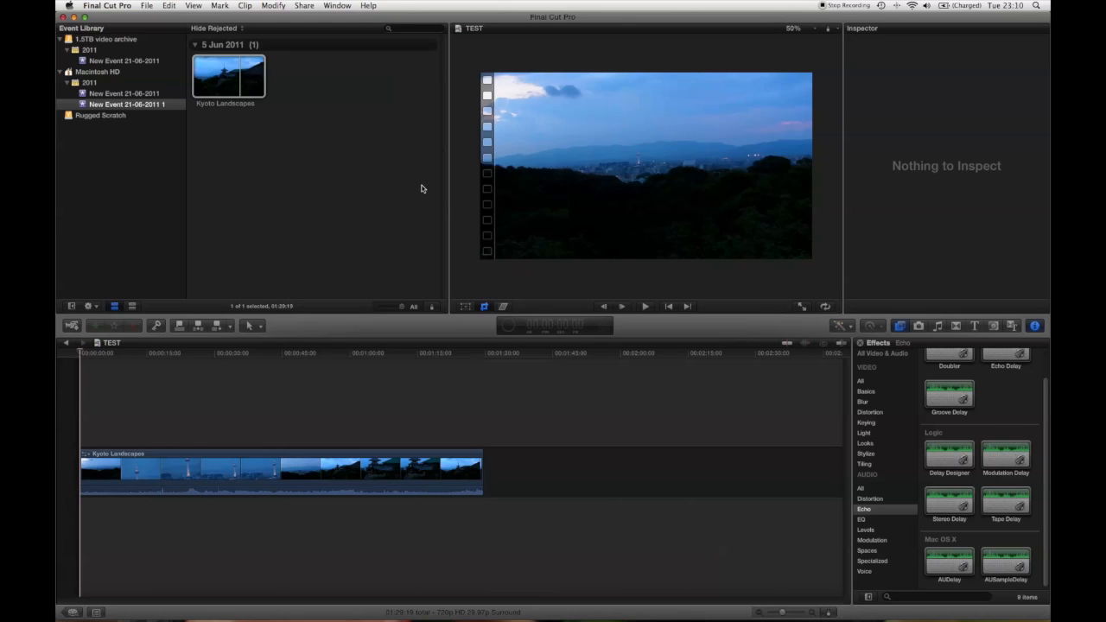
- Check the status of the background tasks, including rendering and sharing, and close their window
{"action": "left_click", "coordinate": [244, 6]}
{"action": "mouse_move", "coordinate": [300, 4]}
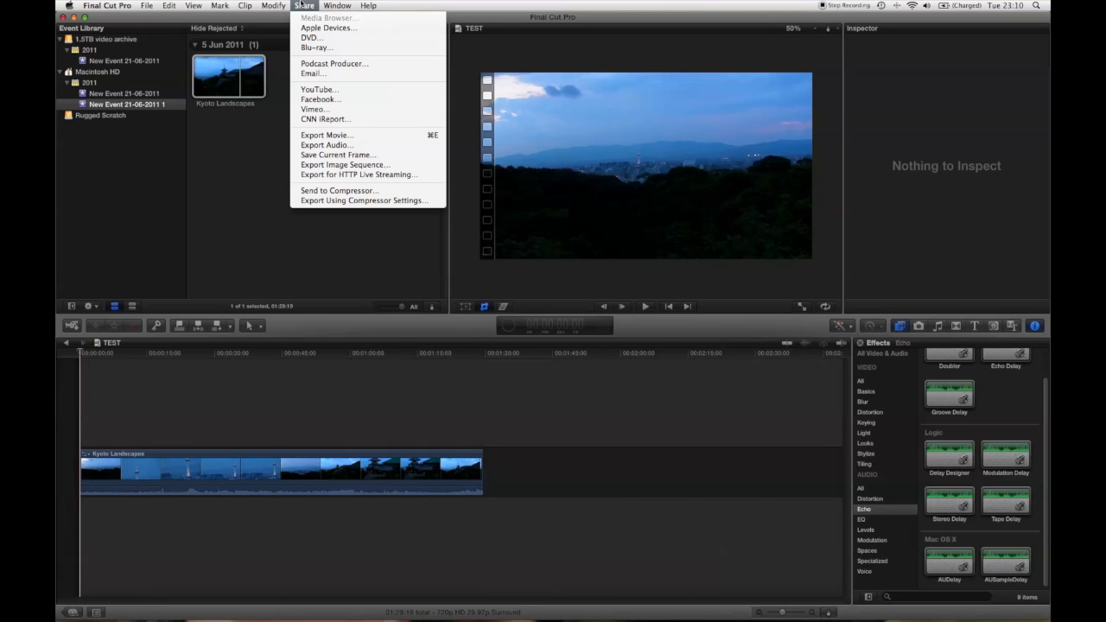
{"action": "mouse_move", "coordinate": [337, 5]}
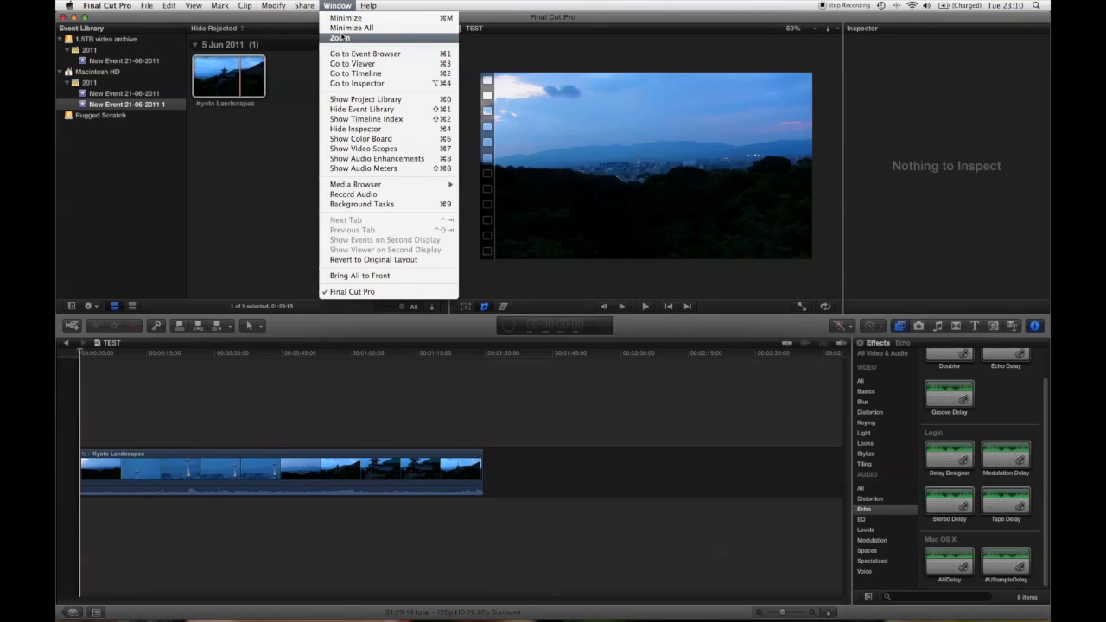
{"action": "mouse_move", "coordinate": [353, 187]}
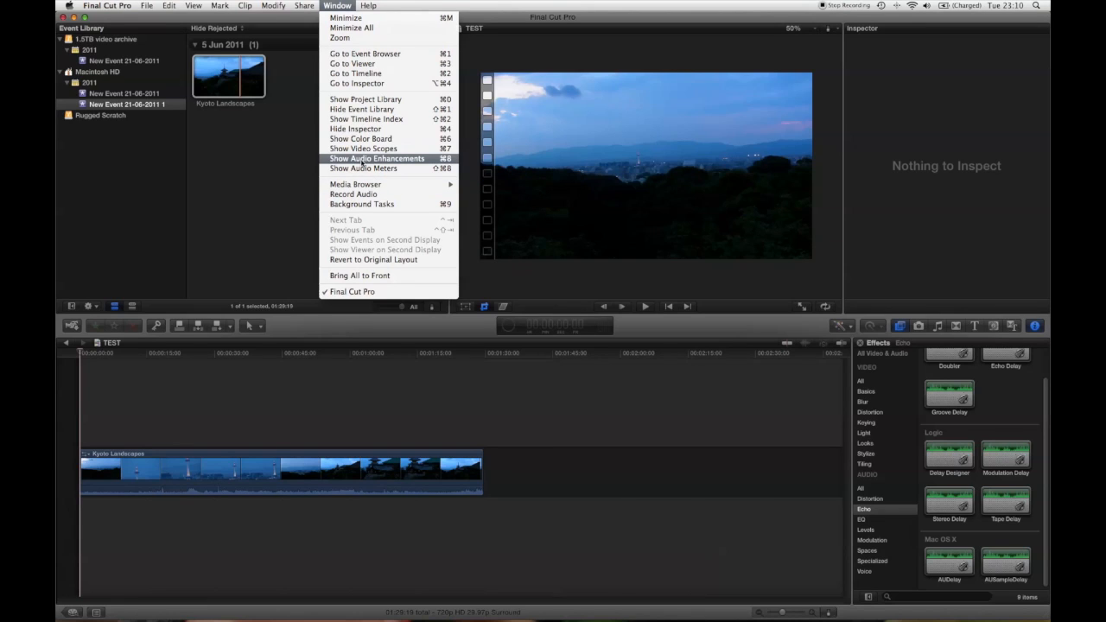
{"action": "left_click", "coordinate": [367, 205]}
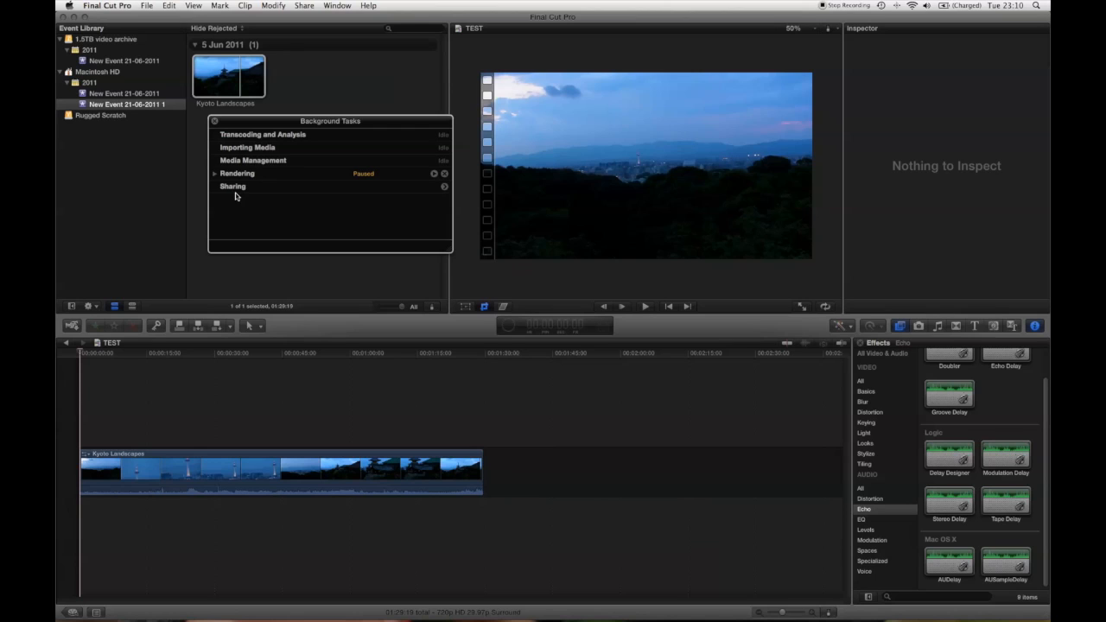
{"action": "left_click", "coordinate": [214, 121]}
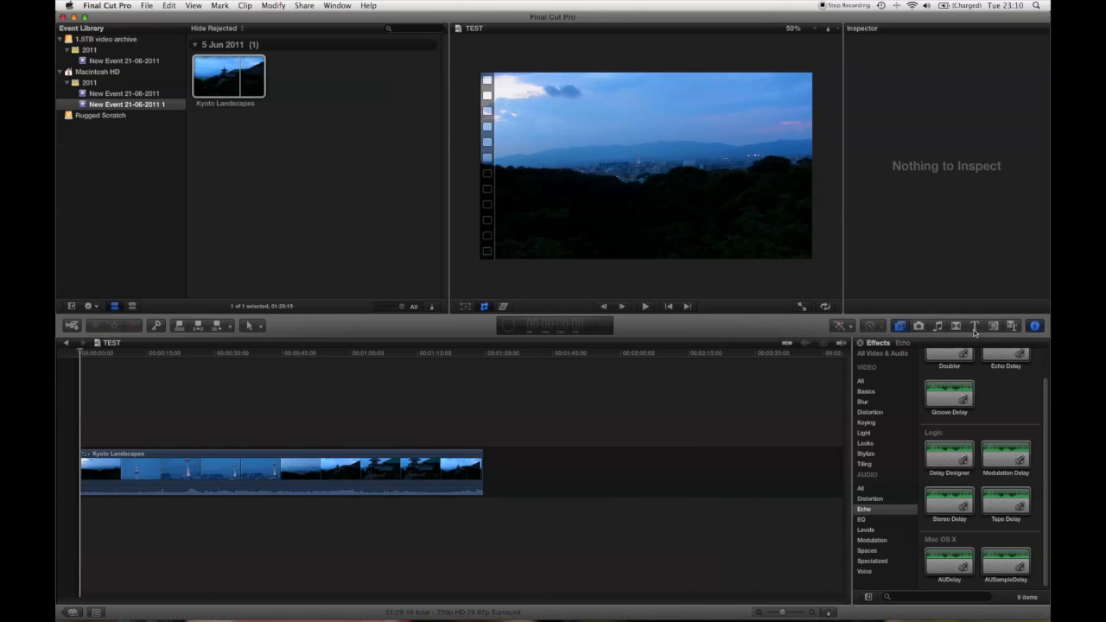
- Look through the Echo audio effects and the complete list of audio effects
{"action": "left_click", "coordinate": [900, 326]}
{"action": "left_click", "coordinate": [902, 328]}
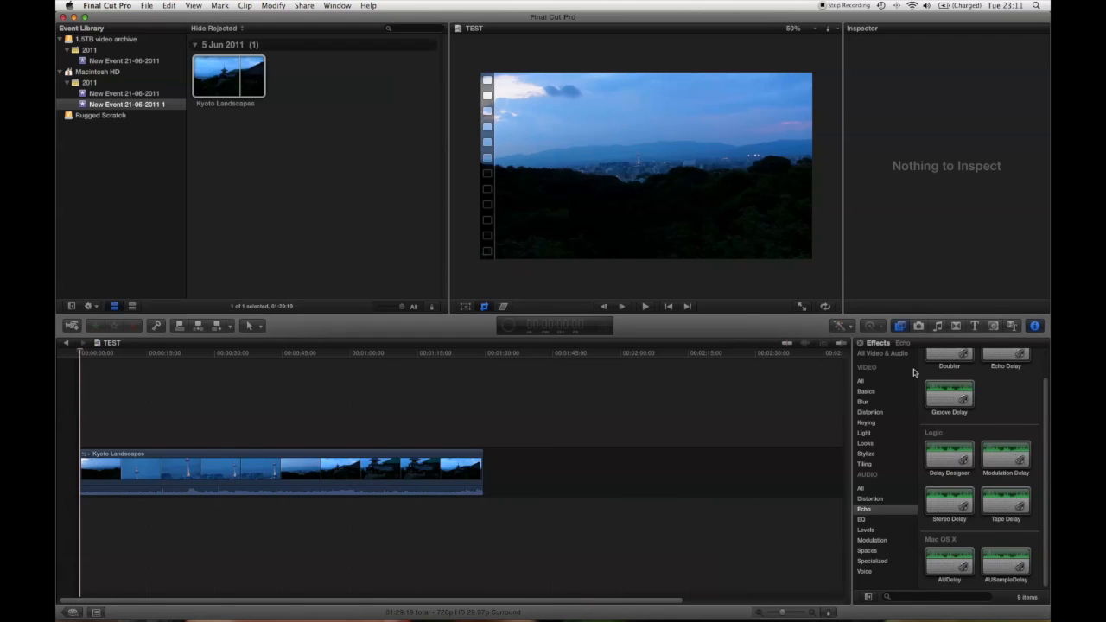
{"action": "scroll", "coordinate": [951, 389], "scroll_direction": "up", "scroll_amount": 2}
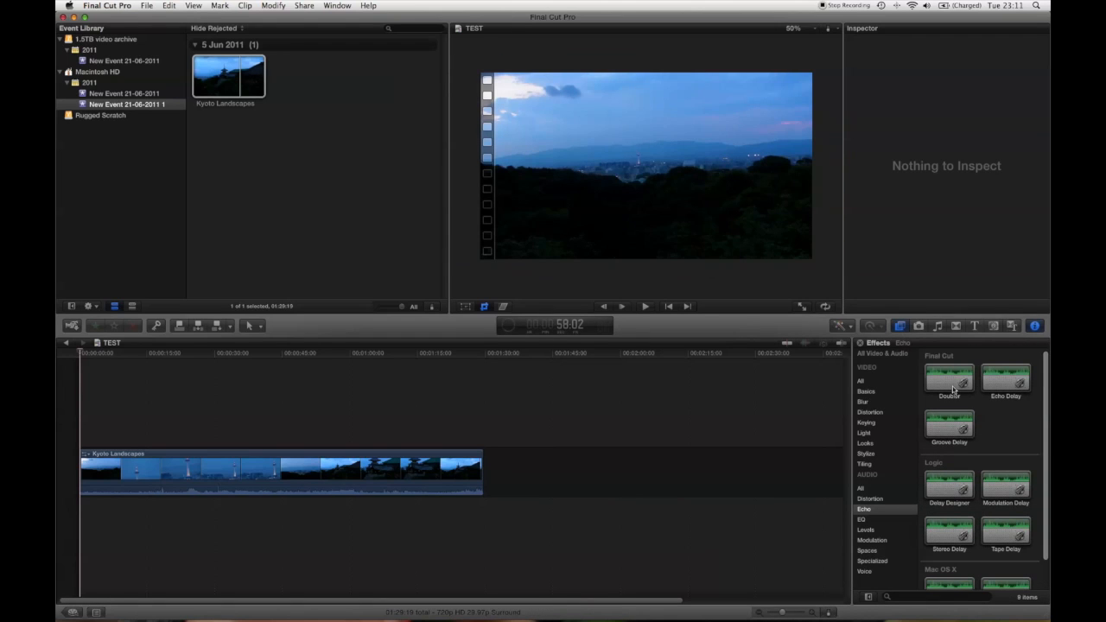
{"action": "scroll", "coordinate": [967, 385], "scroll_direction": "down", "scroll_amount": 2}
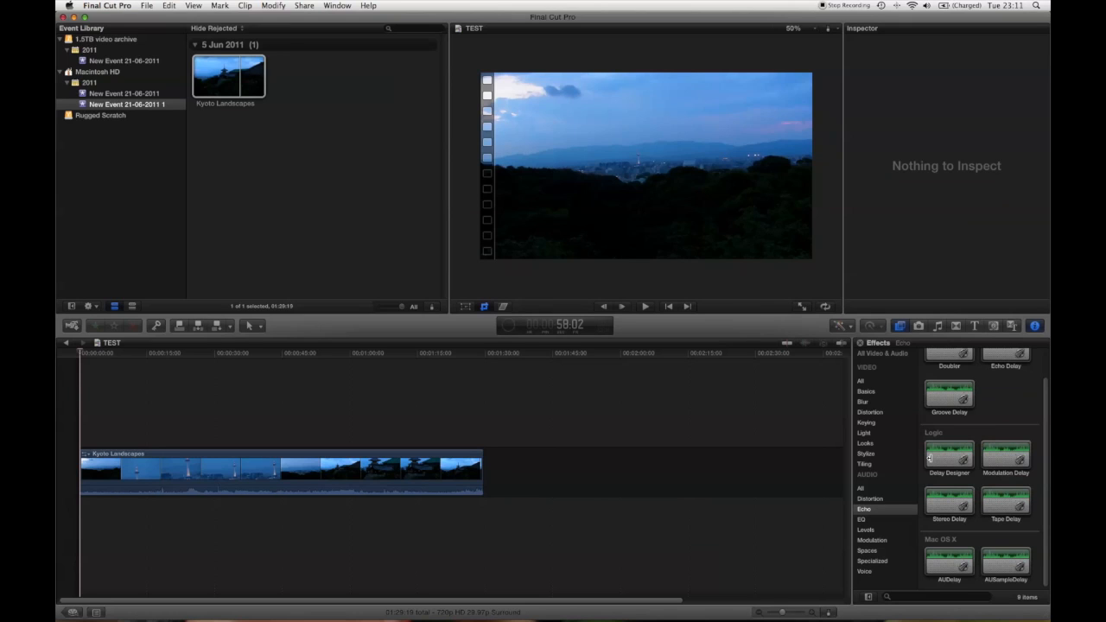
{"action": "left_click", "coordinate": [883, 489]}
{"action": "scroll", "coordinate": [955, 474], "scroll_direction": "down", "scroll_amount": 5}
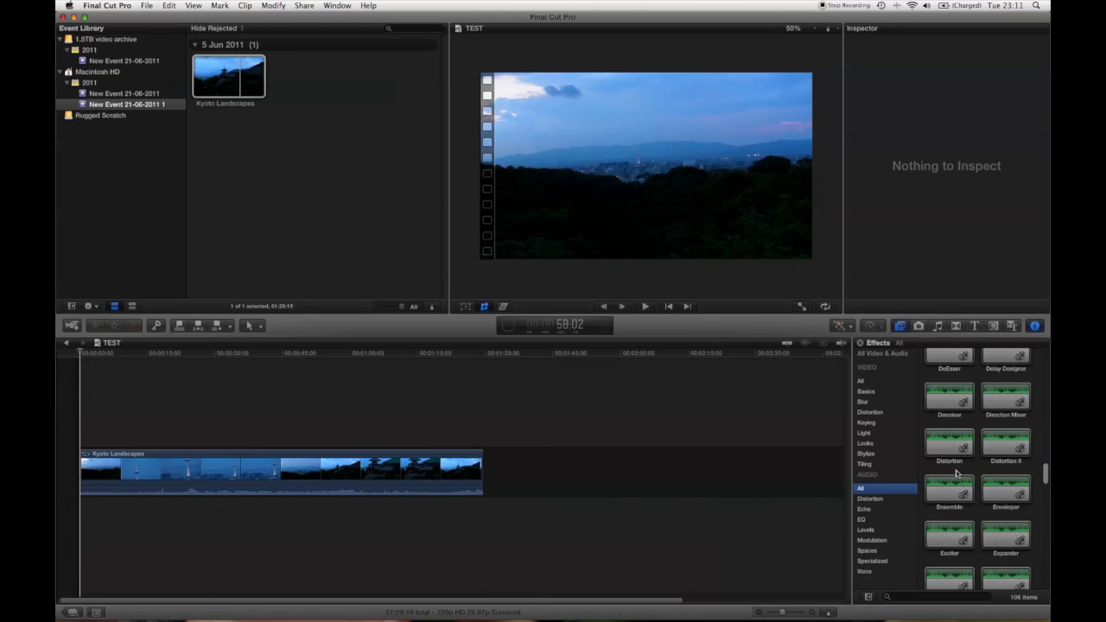
{"action": "scroll", "coordinate": [956, 470], "scroll_direction": "down", "scroll_amount": 10}
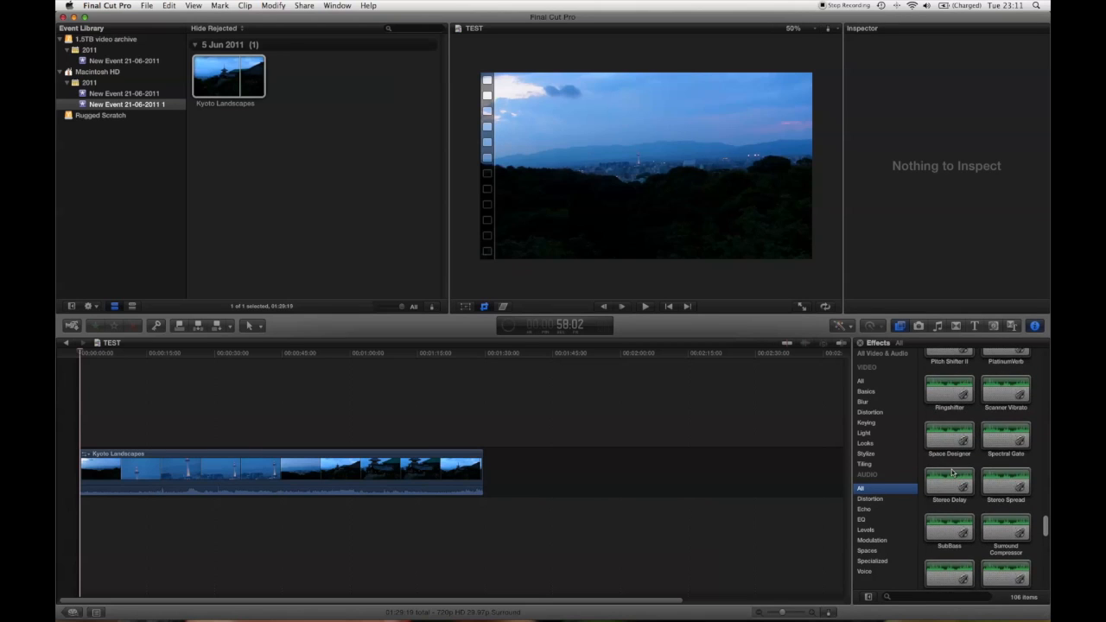
- Apply the Old World effect from the Looks video effects to the Kyoto Landscapes clip in the timeline
{"action": "left_click", "coordinate": [866, 383]}
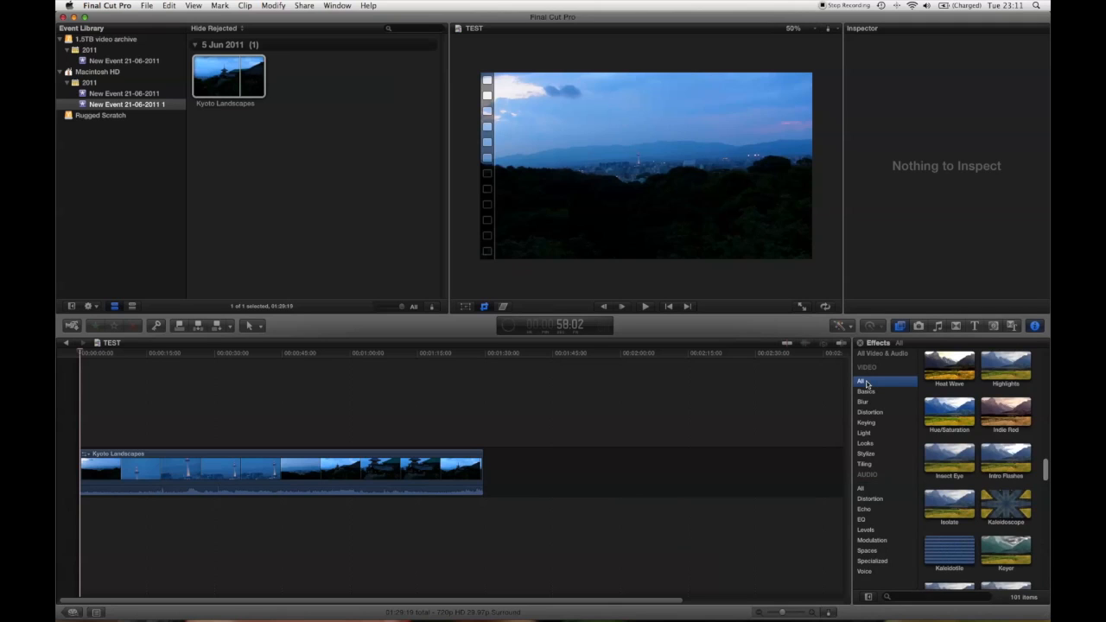
{"action": "left_click", "coordinate": [872, 445]}
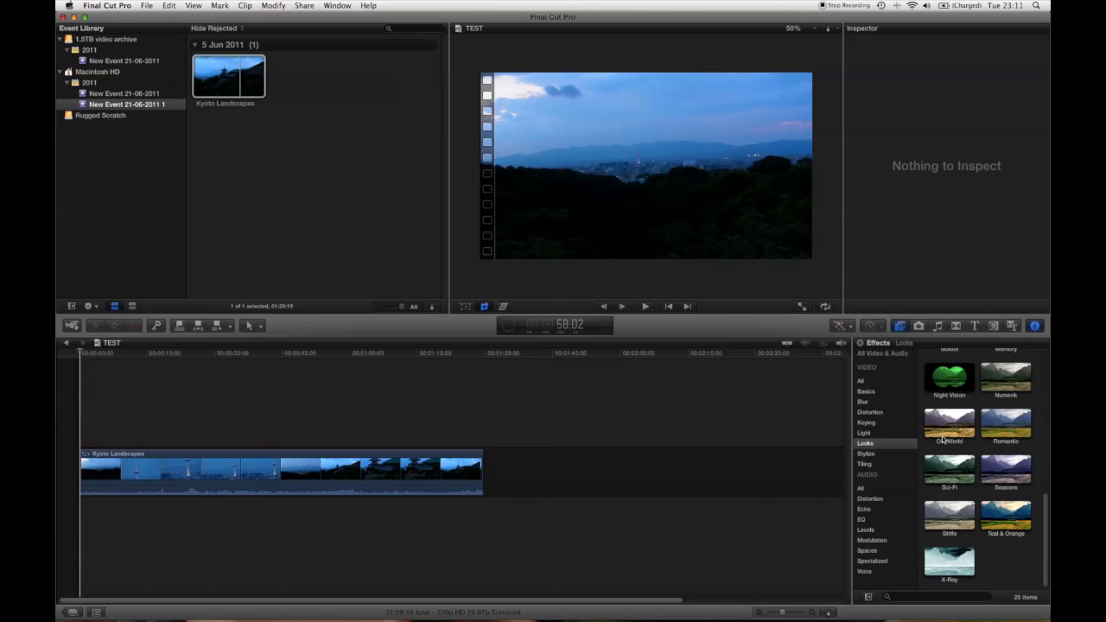
{"action": "left_click_drag", "start_coordinate": [948, 432], "coordinate": [413, 477]}
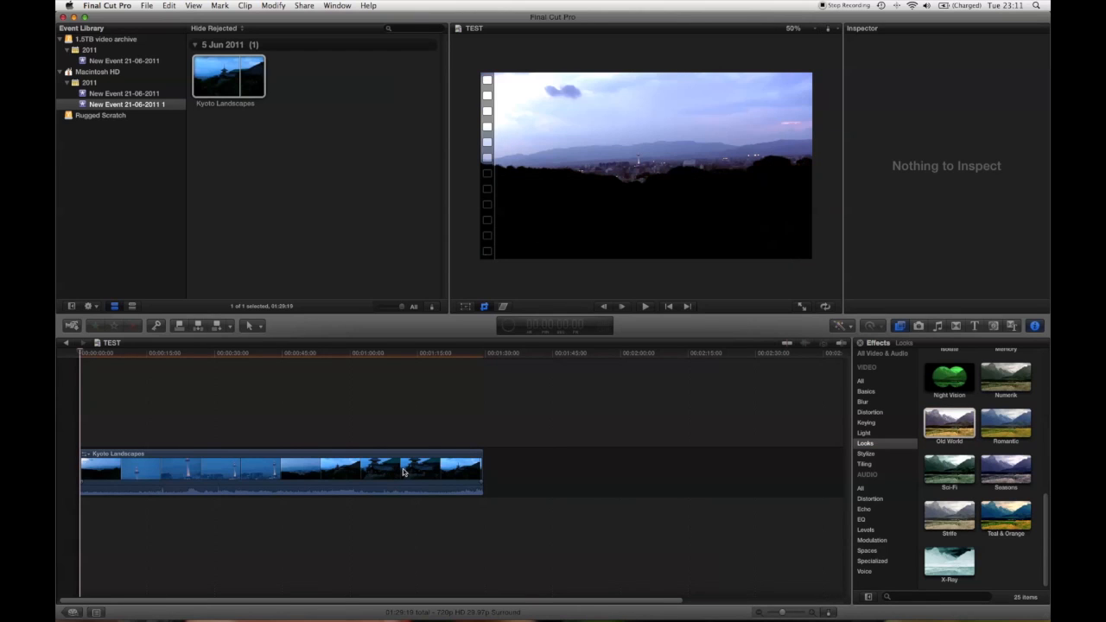
- Set the Old World effect's amount to about 67.5 on the Kyoto Landscapes timeline clip
{"action": "left_click", "coordinate": [380, 474]}
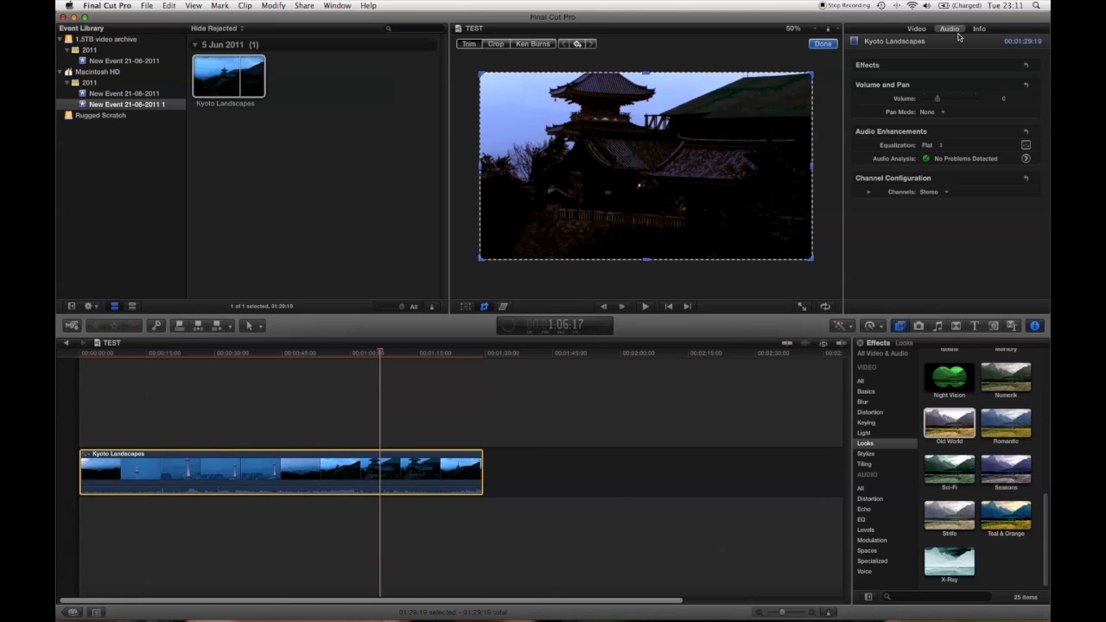
{"action": "left_click", "coordinate": [916, 29]}
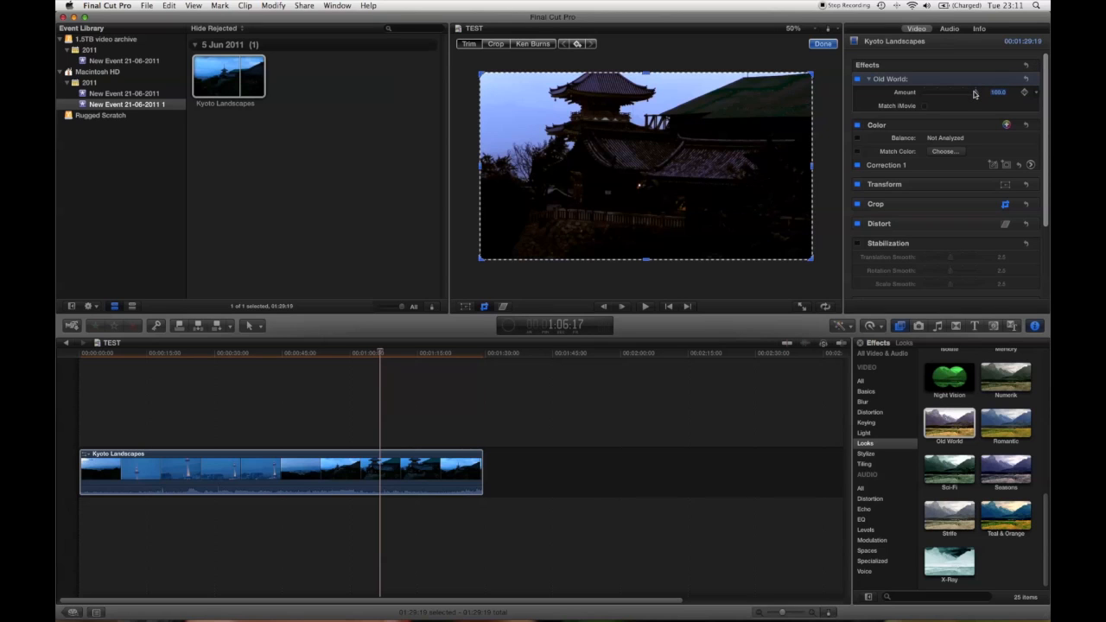
{"action": "mouse_move", "coordinate": [976, 94]}
{"action": "left_mouse_down"}
{"action": "mouse_move", "coordinate": [917, 93]}
{"action": "mouse_move", "coordinate": [985, 93]}
{"action": "mouse_move", "coordinate": [958, 93]}
{"action": "left_mouse_up"}
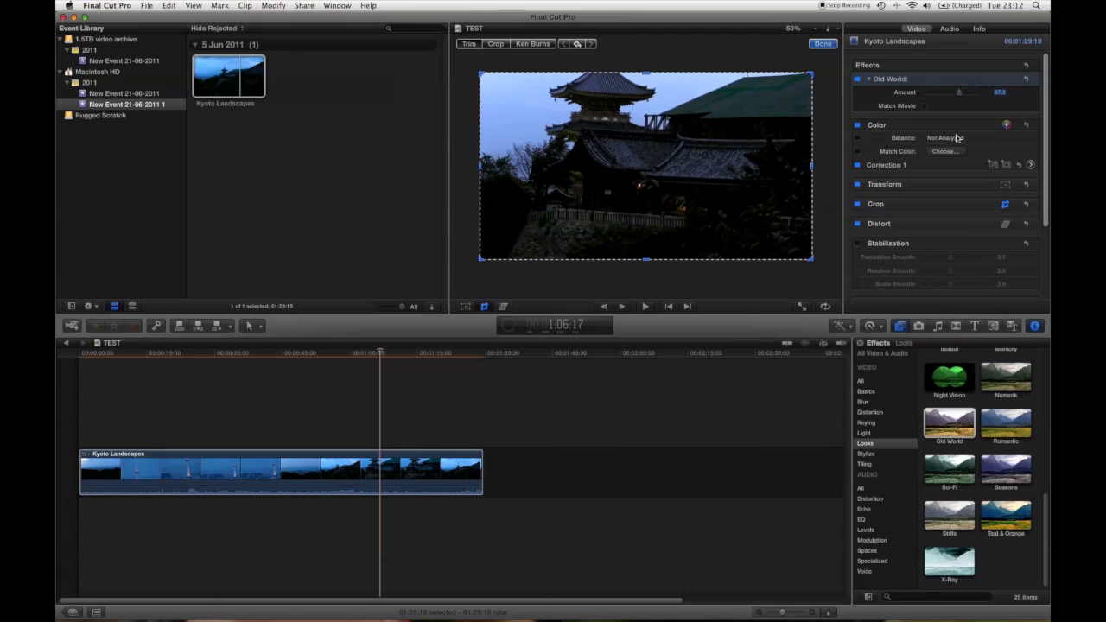
{"action": "left_click", "coordinate": [929, 420]}
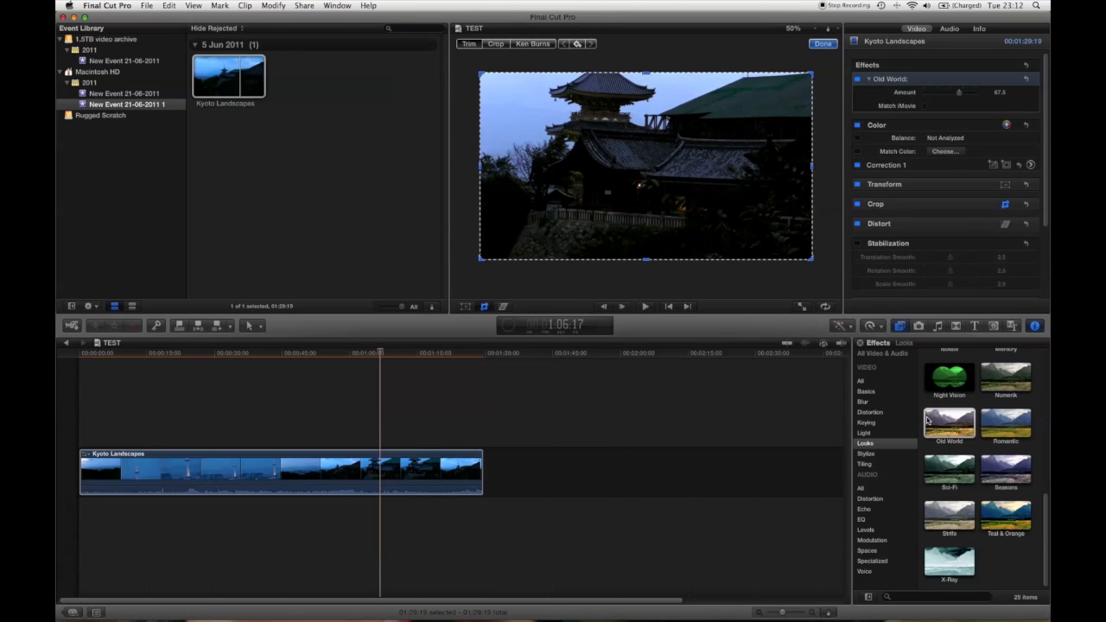
- Open the color board for Correction 1 and examine its global, shadows, midtones and highlights color controls
{"action": "left_click", "coordinate": [879, 174]}
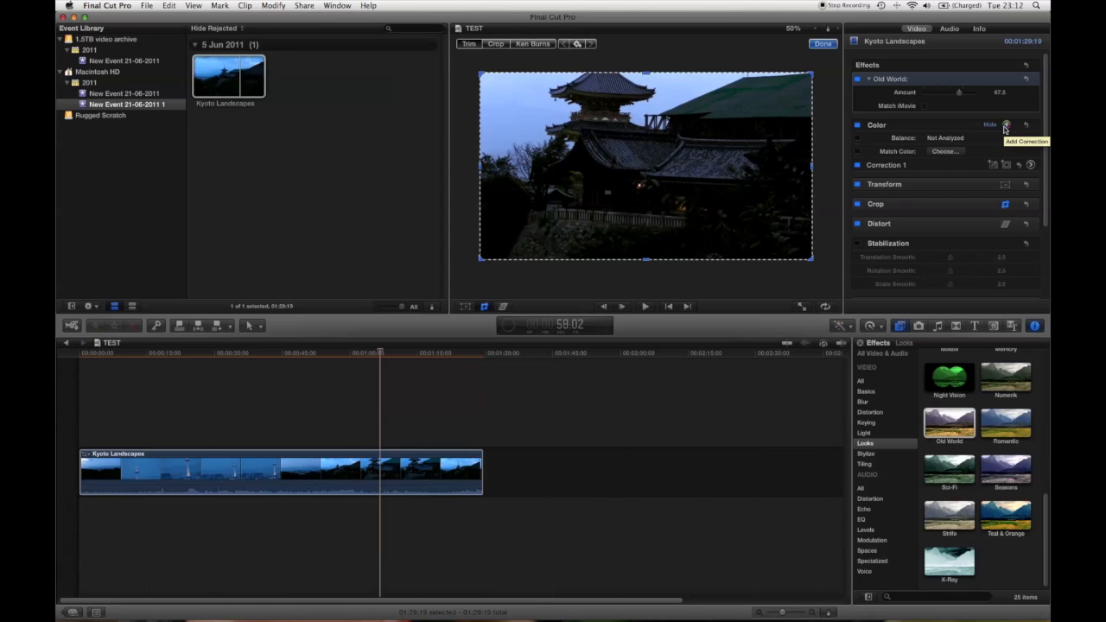
{"action": "left_click", "coordinate": [1029, 165]}
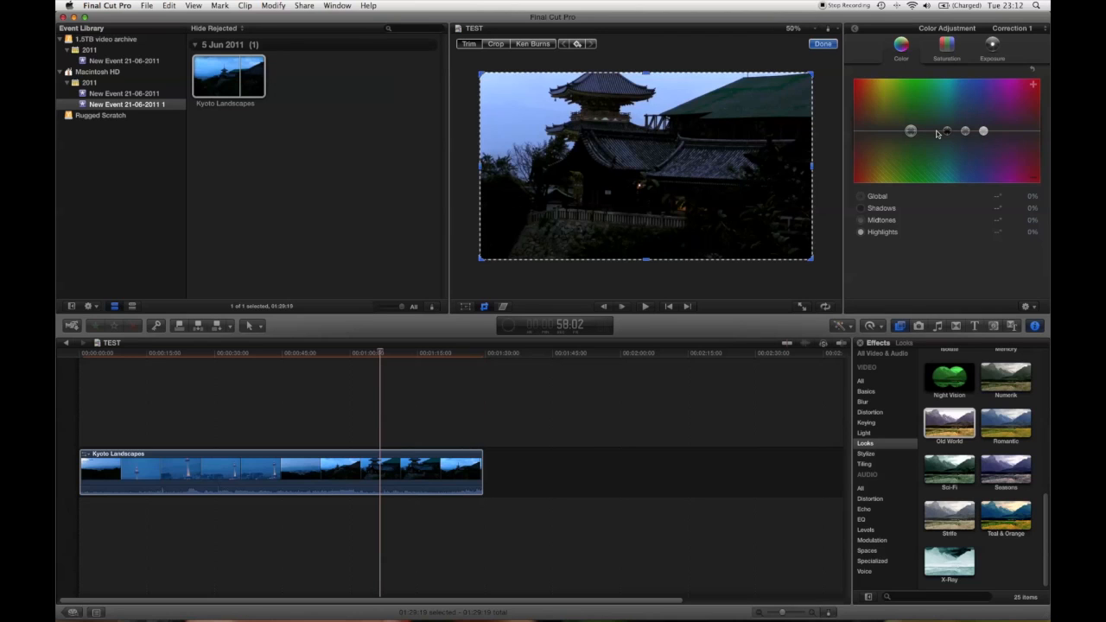
{"action": "left_click", "coordinate": [911, 132]}
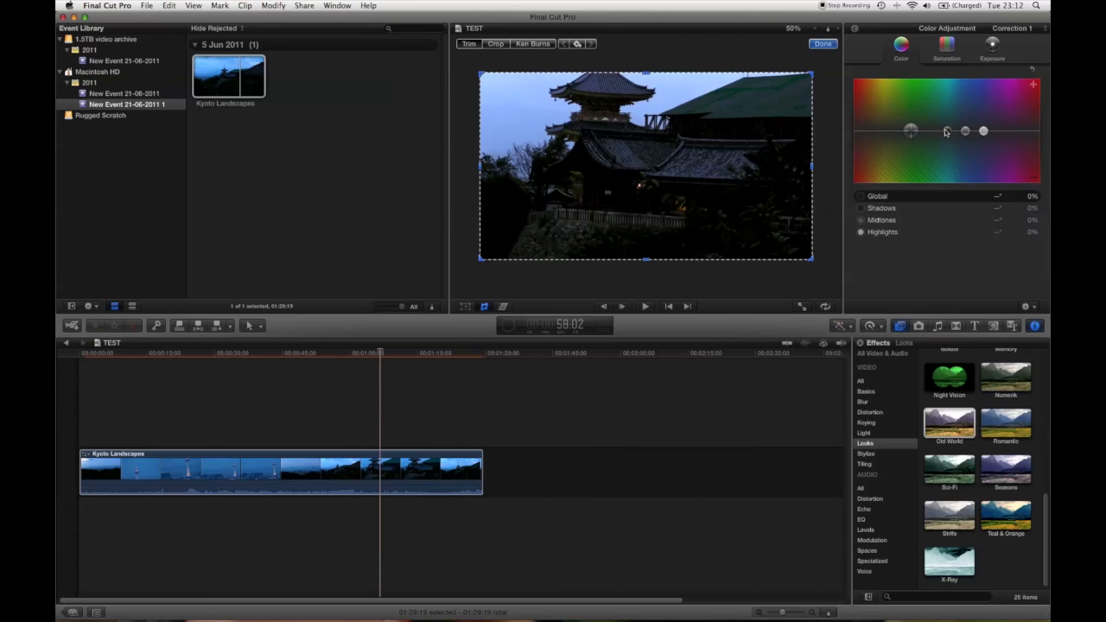
{"action": "left_click", "coordinate": [947, 131]}
{"action": "left_click", "coordinate": [965, 131]}
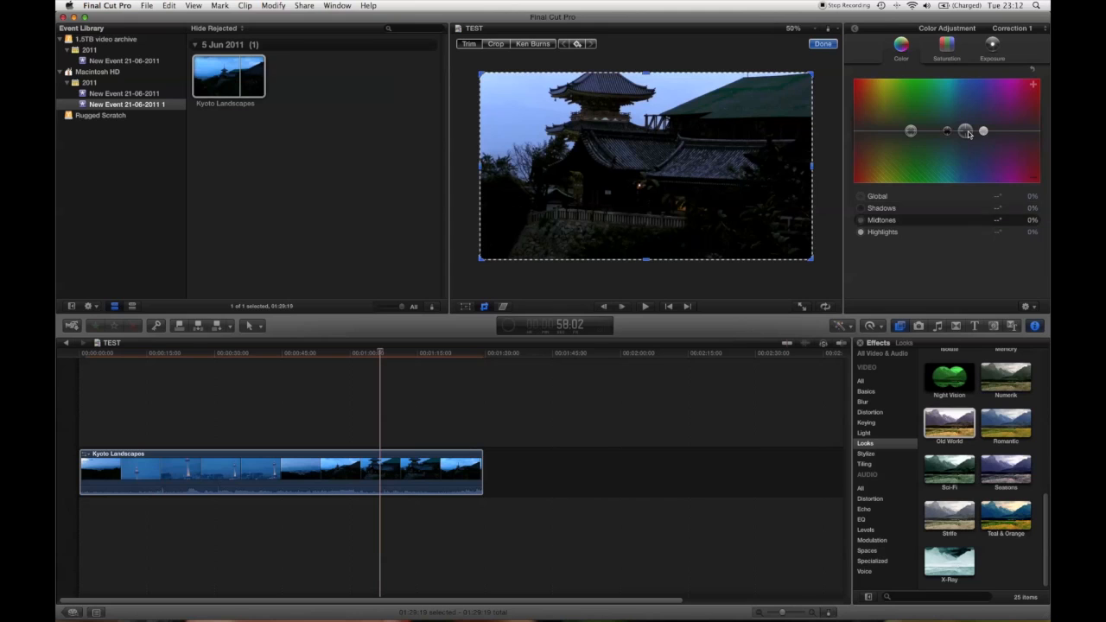
{"action": "left_click", "coordinate": [984, 131]}
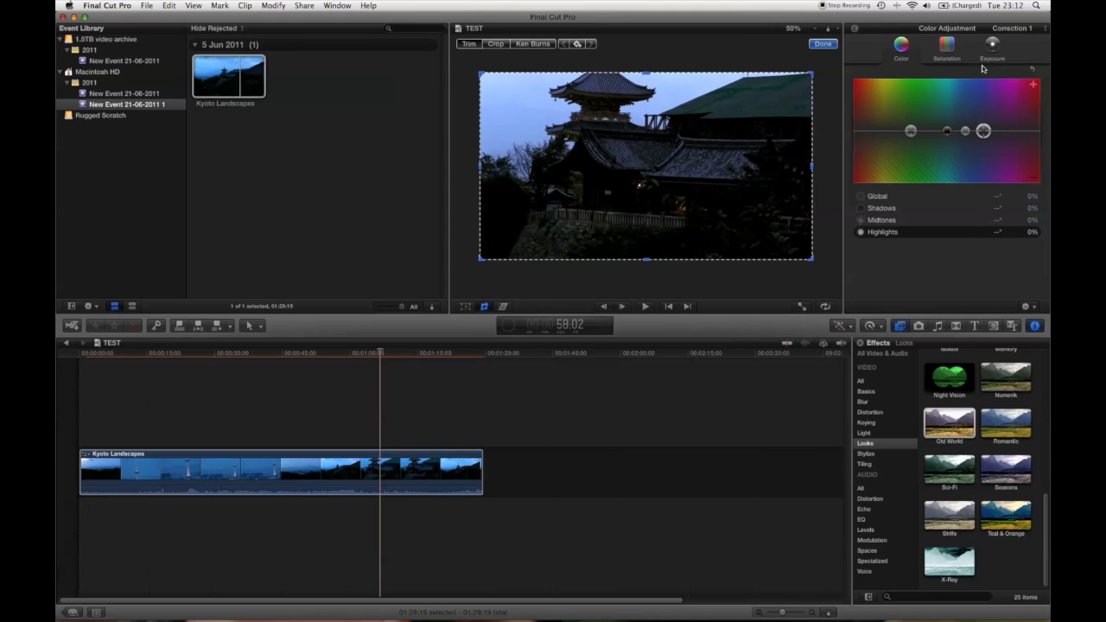
- View Correction 1's saturation controls and raise its midtones exposure slightly, to about +9%
{"action": "left_click", "coordinate": [950, 56]}
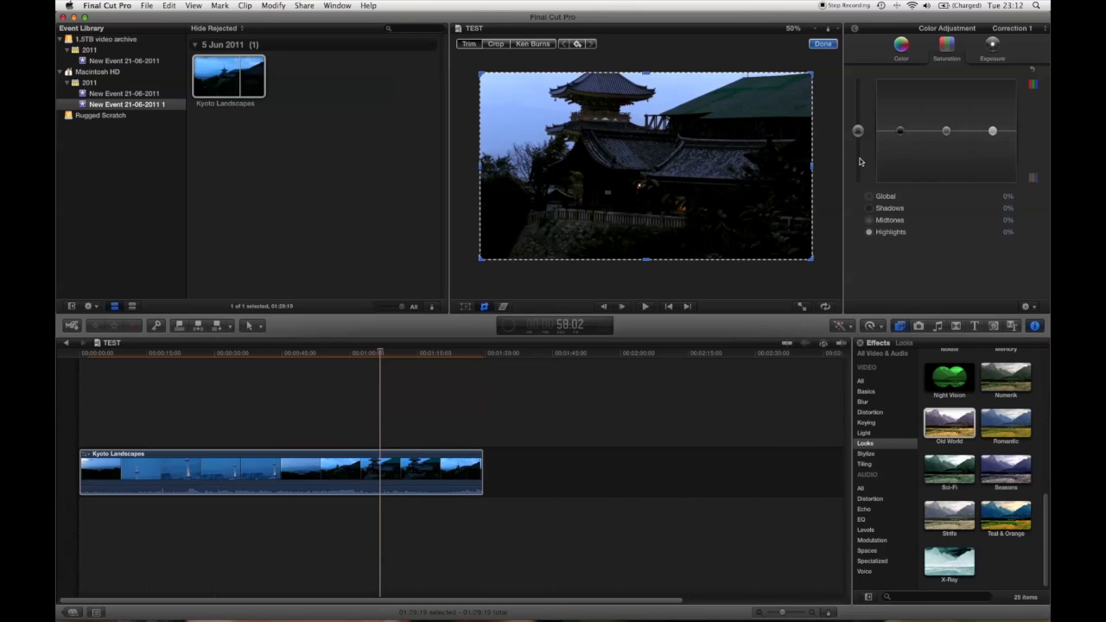
{"action": "left_click", "coordinate": [993, 47]}
{"action": "mouse_move", "coordinate": [947, 131]}
{"action": "left_mouse_down"}
{"action": "mouse_move", "coordinate": [946, 152]}
{"action": "mouse_move", "coordinate": [946, 110]}
{"action": "mouse_move", "coordinate": [948, 127]}
{"action": "left_mouse_up"}
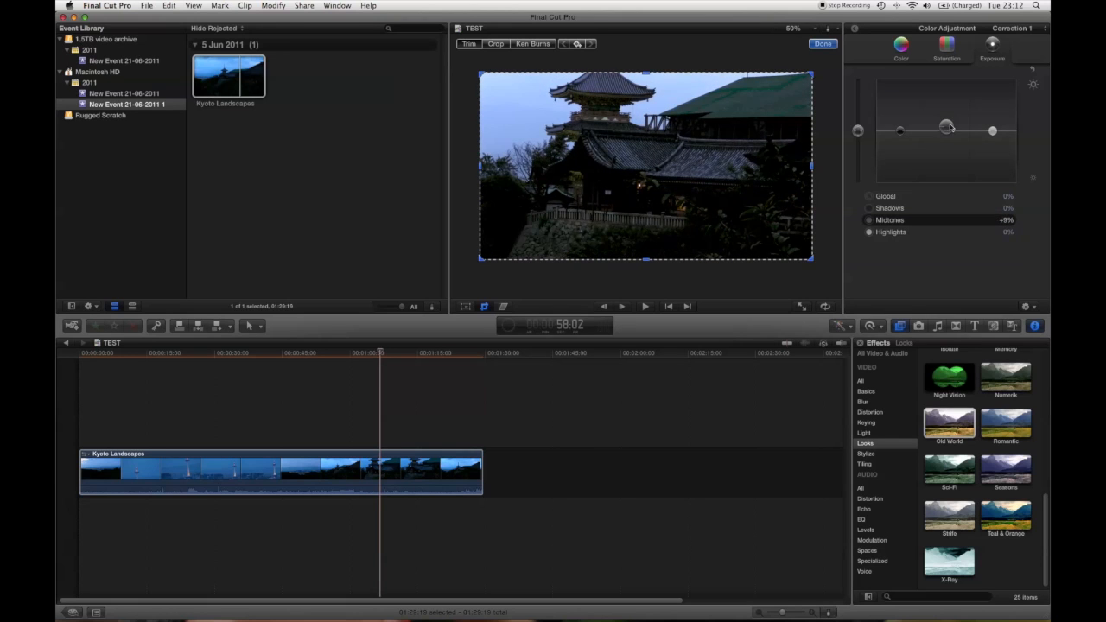
{"action": "left_click_drag", "start_coordinate": [949, 127], "coordinate": [949, 128]}
{"action": "left_click", "coordinate": [900, 41]}
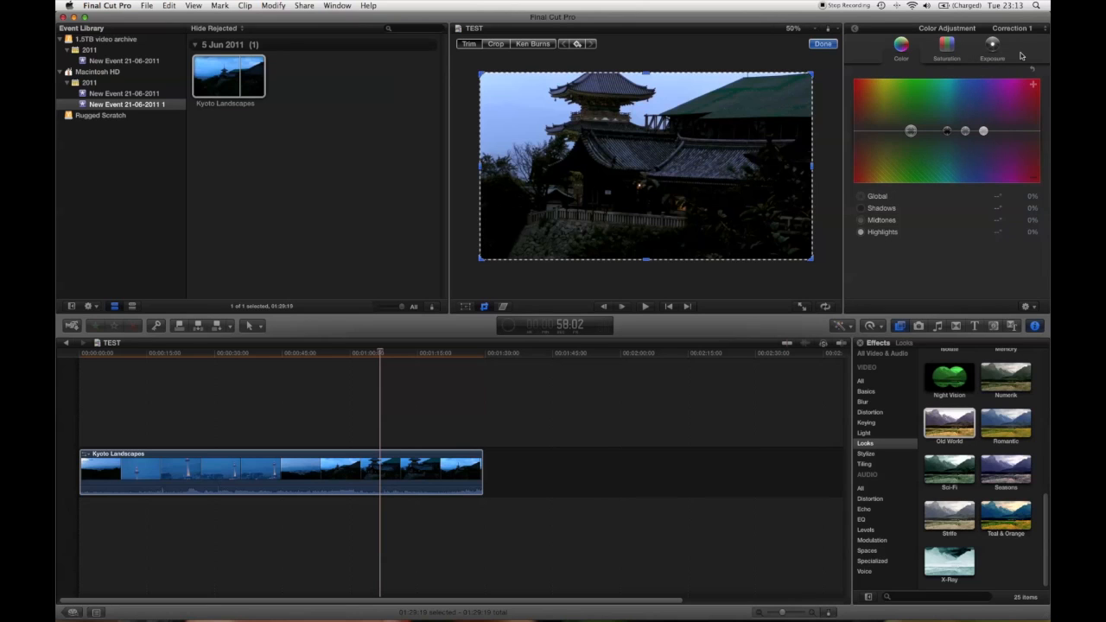
- Apply the Fall Sun color preset to Correction 1 of the Kyoto Landscapes clip
{"action": "left_click", "coordinate": [1026, 306]}
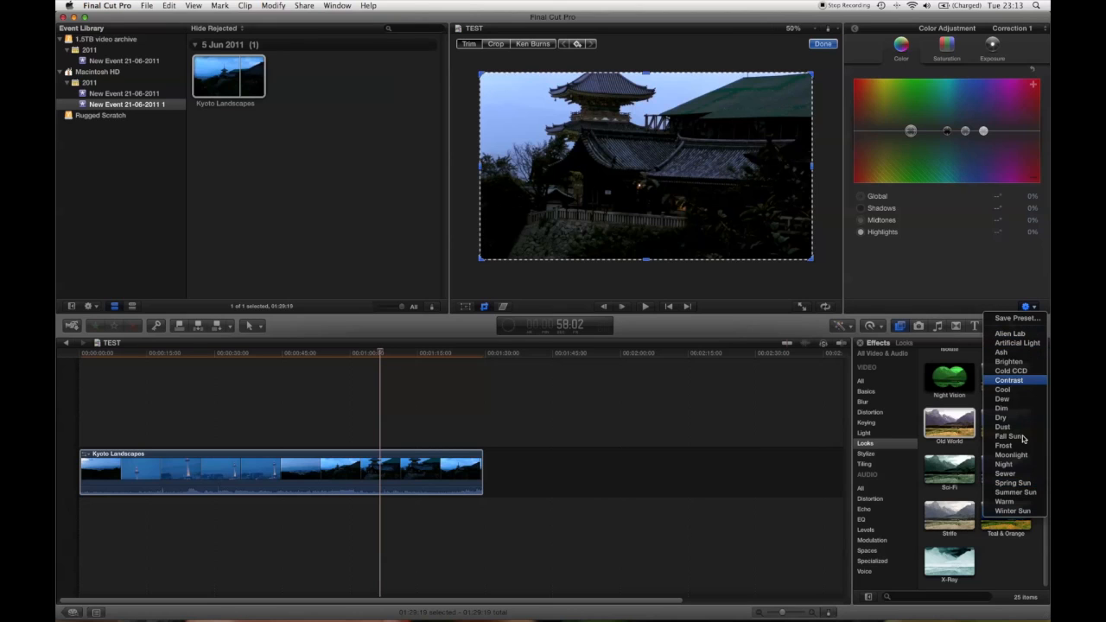
{"action": "left_click", "coordinate": [967, 252]}
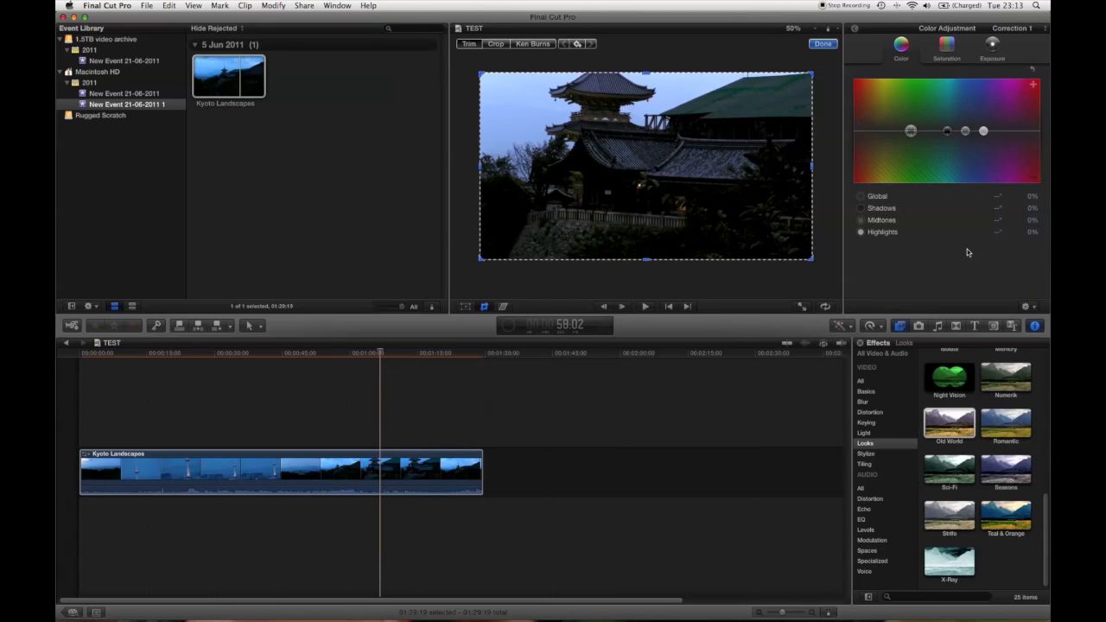
{"action": "left_click", "coordinate": [1028, 307]}
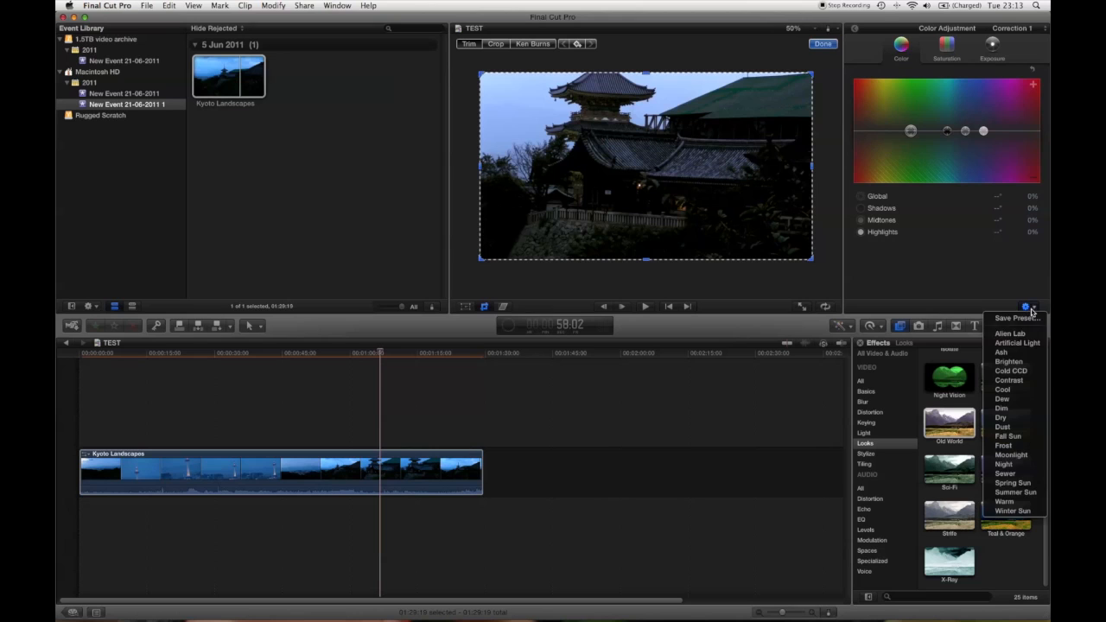
{"action": "left_click", "coordinate": [1011, 437]}
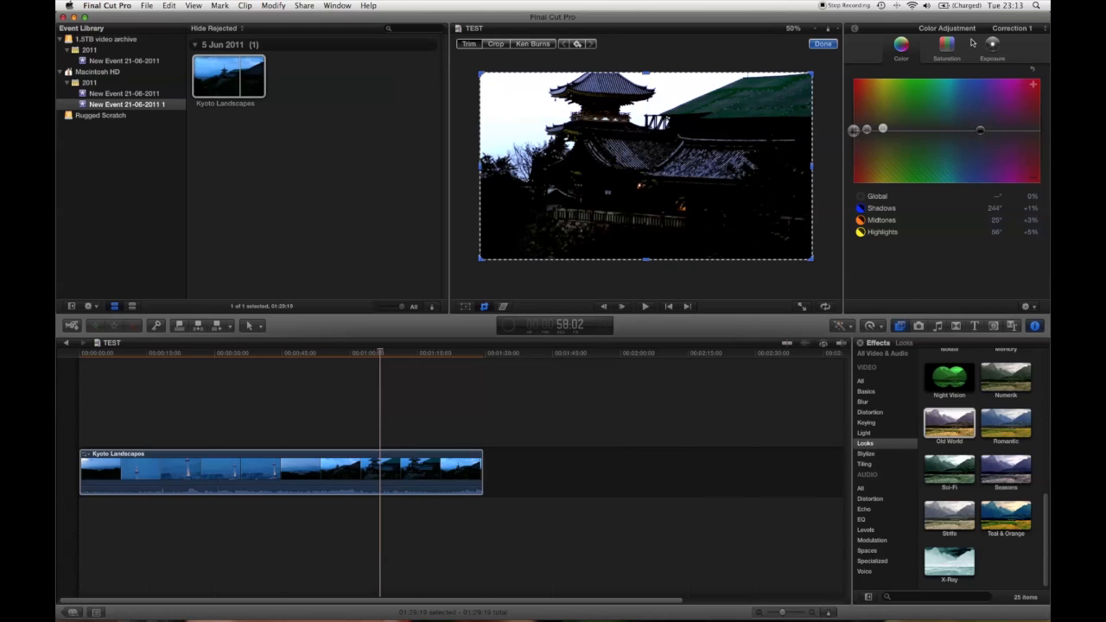
- Return to the clip's video settings and disable both Correction 1 and the Old World effect
{"action": "left_click", "coordinate": [854, 32]}
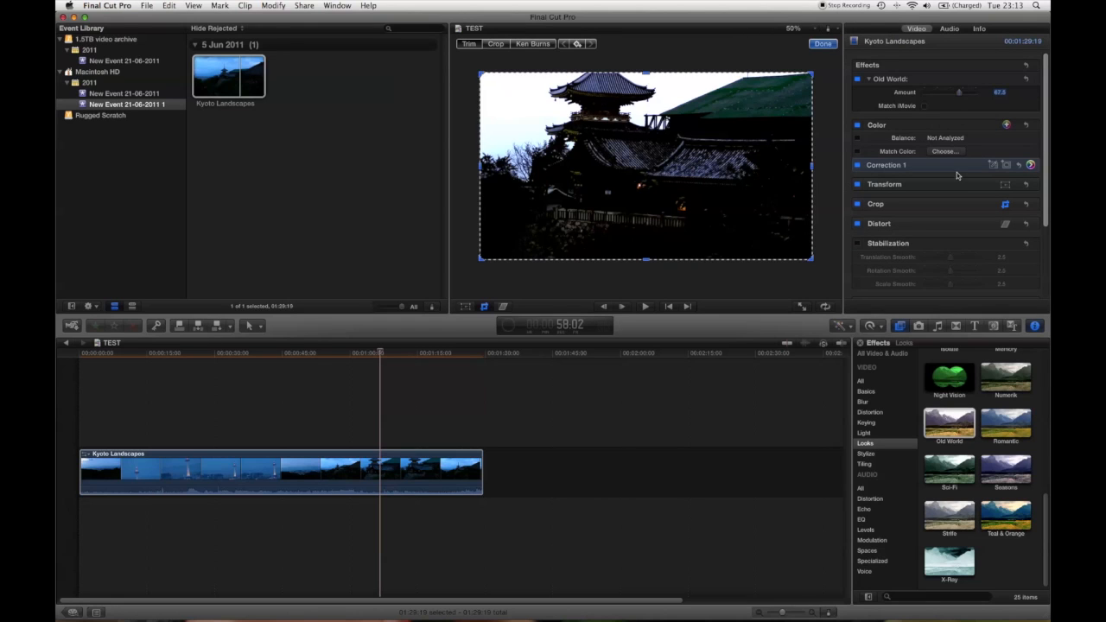
{"action": "left_click", "coordinate": [857, 166]}
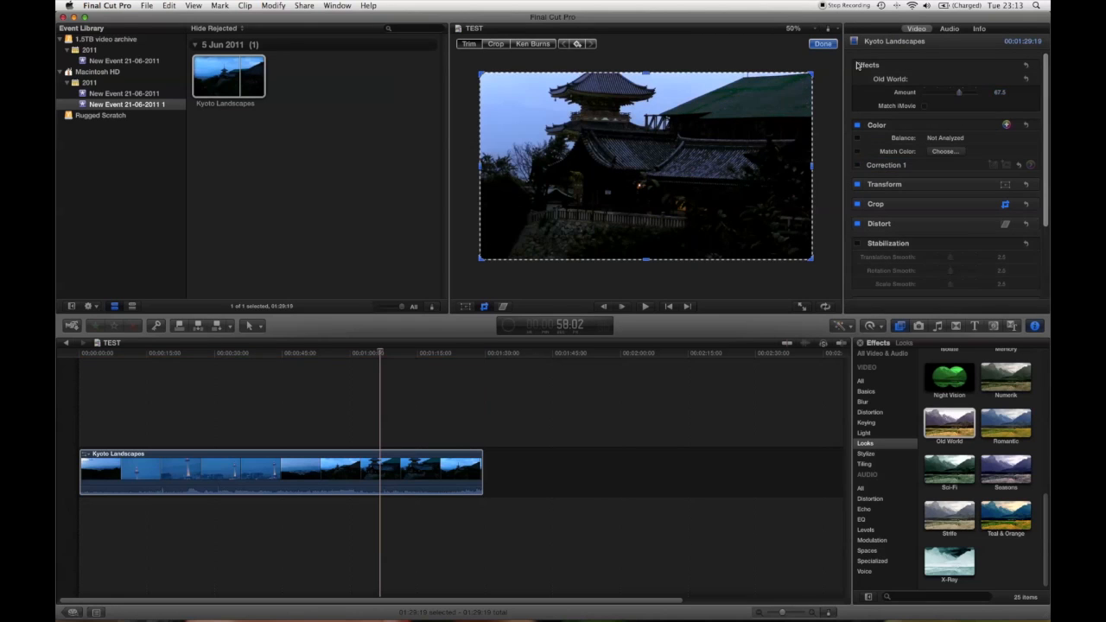
{"action": "left_click", "coordinate": [857, 80]}
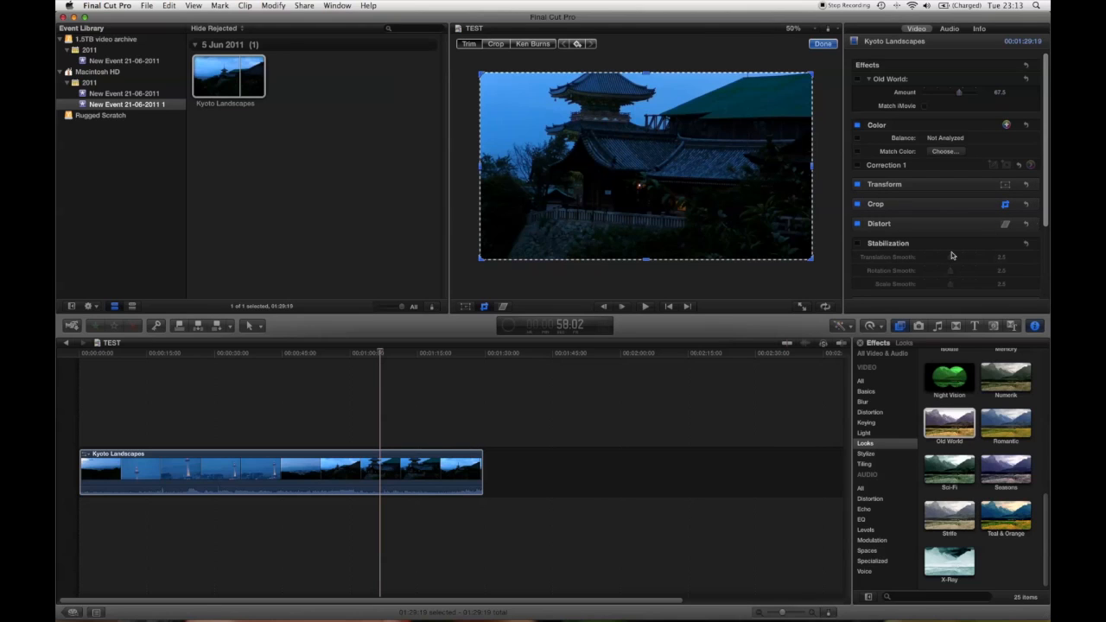
- Examine the clip's remaining video settings from Distort to Compositing, and the commands available for the timeline clip
{"action": "left_click", "coordinate": [1036, 226]}
{"action": "left_click", "coordinate": [1037, 227]}
{"action": "scroll", "coordinate": [898, 233], "scroll_direction": "down", "scroll_amount": 3}
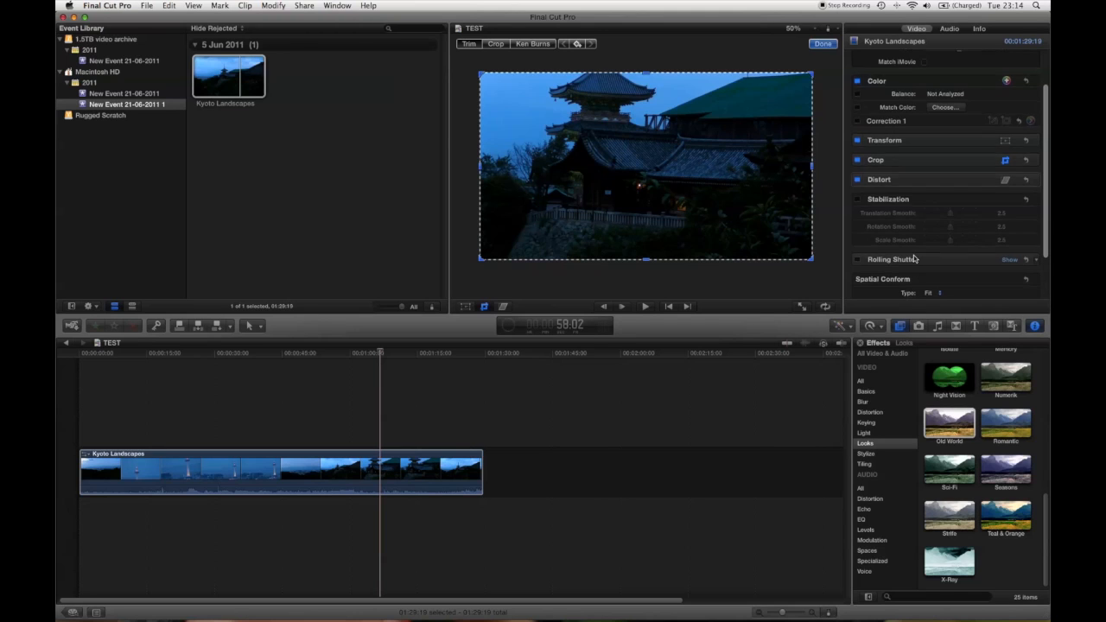
{"action": "scroll", "coordinate": [933, 260], "scroll_direction": "down", "scroll_amount": 3}
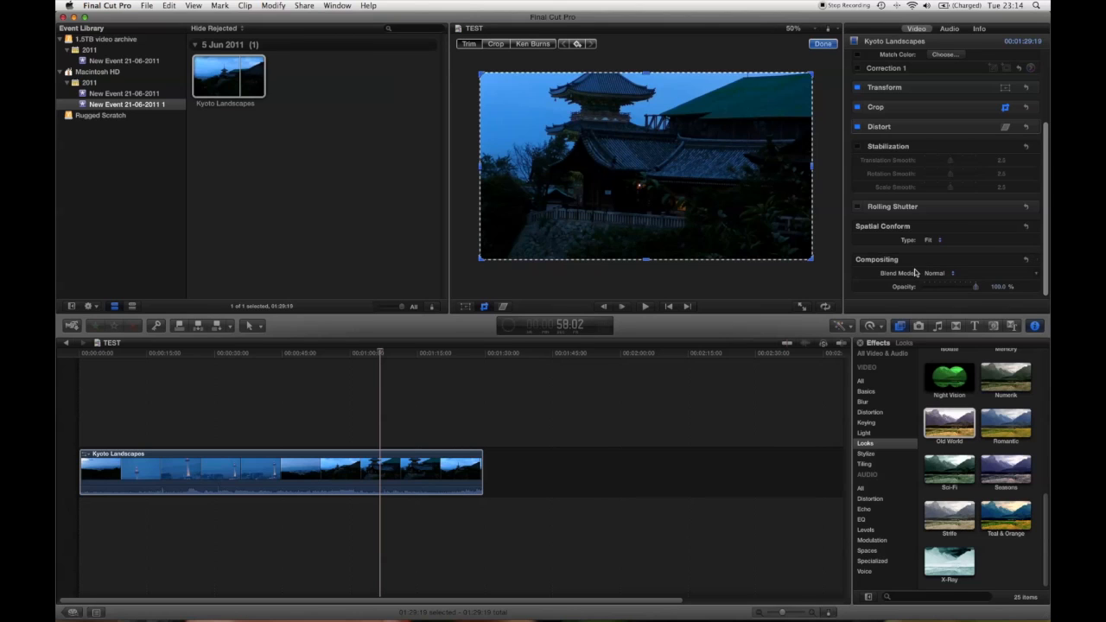
{"action": "right_click", "coordinate": [452, 472]}
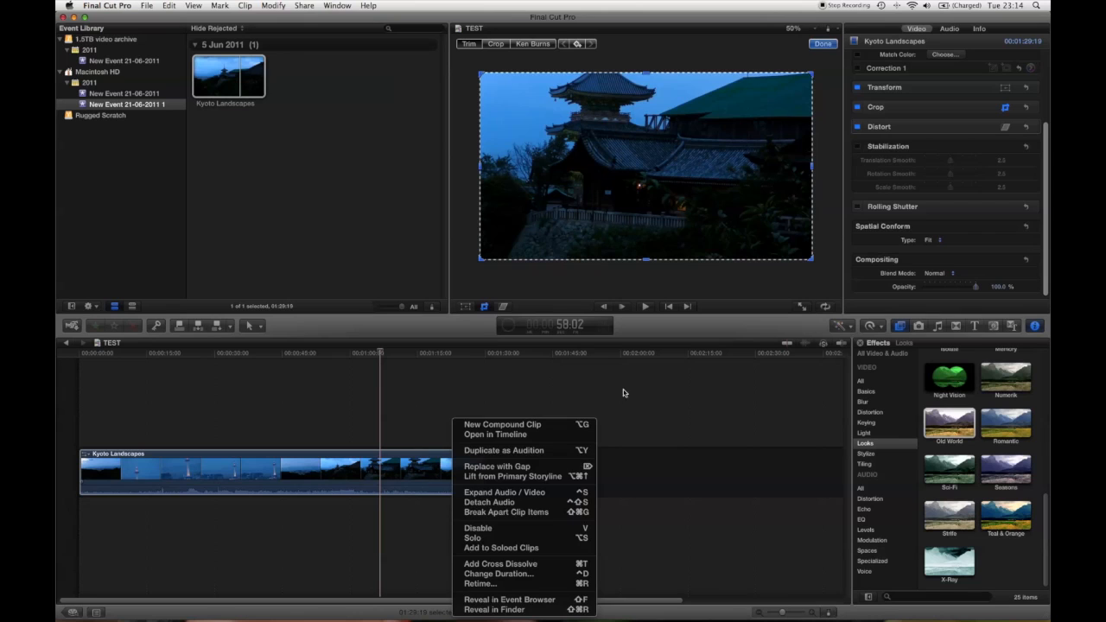
{"action": "left_click", "coordinate": [731, 397]}
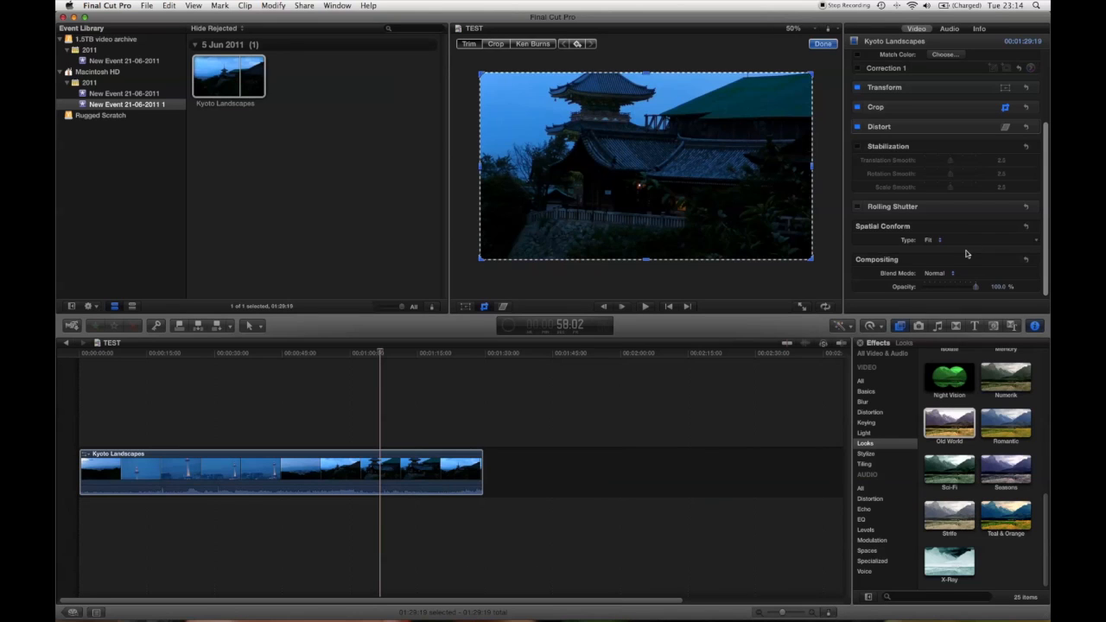
{"action": "scroll", "coordinate": [980, 275], "scroll_direction": "up", "scroll_amount": 5}
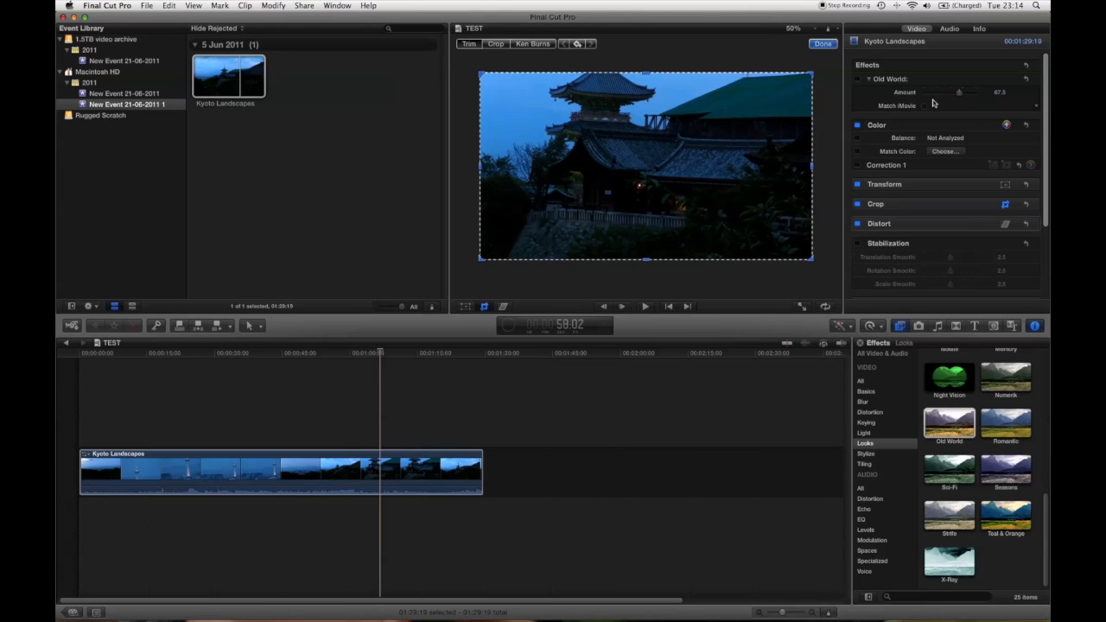
- Review the Kyoto Landscapes clip's audio settings and extended metadata, plus the available color and audio enhancement commands
{"action": "left_click", "coordinate": [943, 31]}
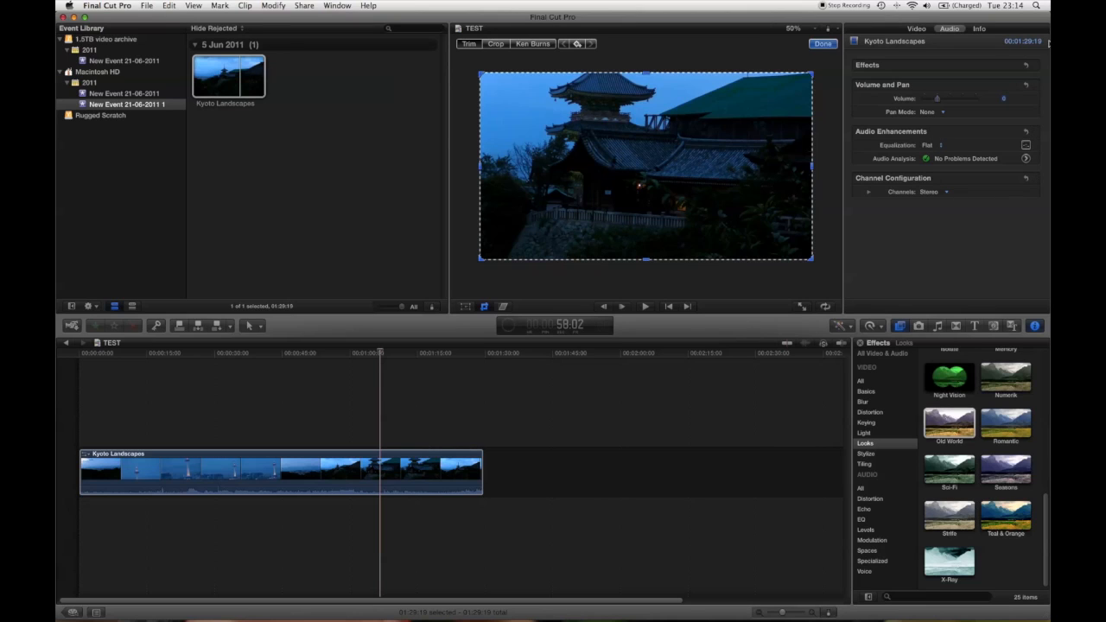
{"action": "left_click", "coordinate": [979, 29]}
{"action": "scroll", "coordinate": [975, 95], "scroll_direction": "down", "scroll_amount": 2}
{"action": "scroll", "coordinate": [974, 109], "scroll_direction": "up", "scroll_amount": 3}
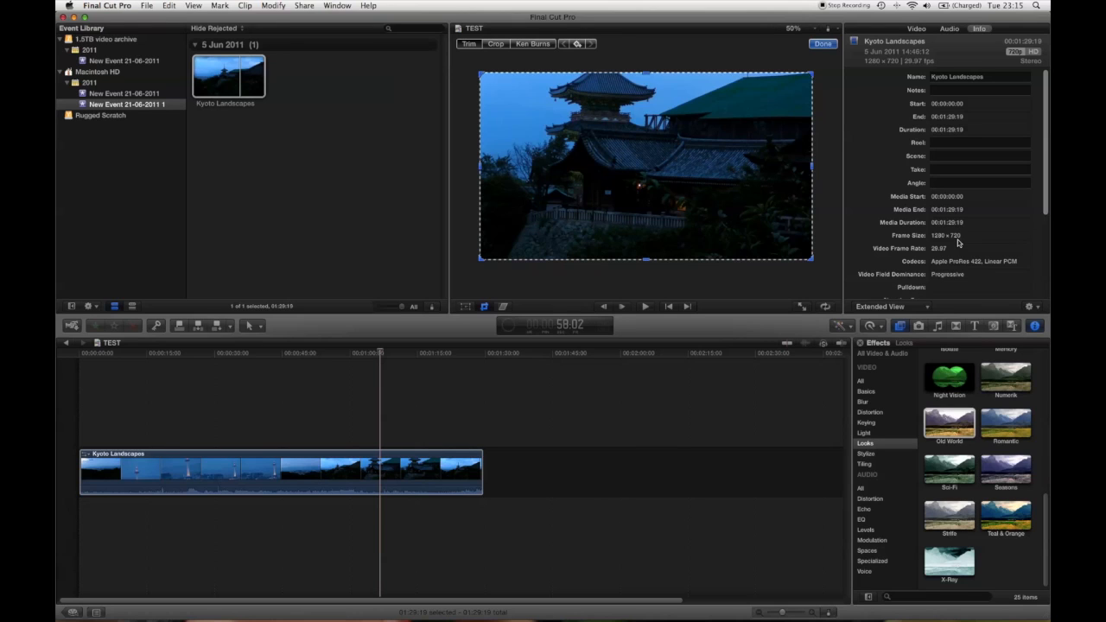
{"action": "scroll", "coordinate": [972, 151], "scroll_direction": "down", "scroll_amount": 4}
{"action": "scroll", "coordinate": [972, 152], "scroll_direction": "up", "scroll_amount": 3}
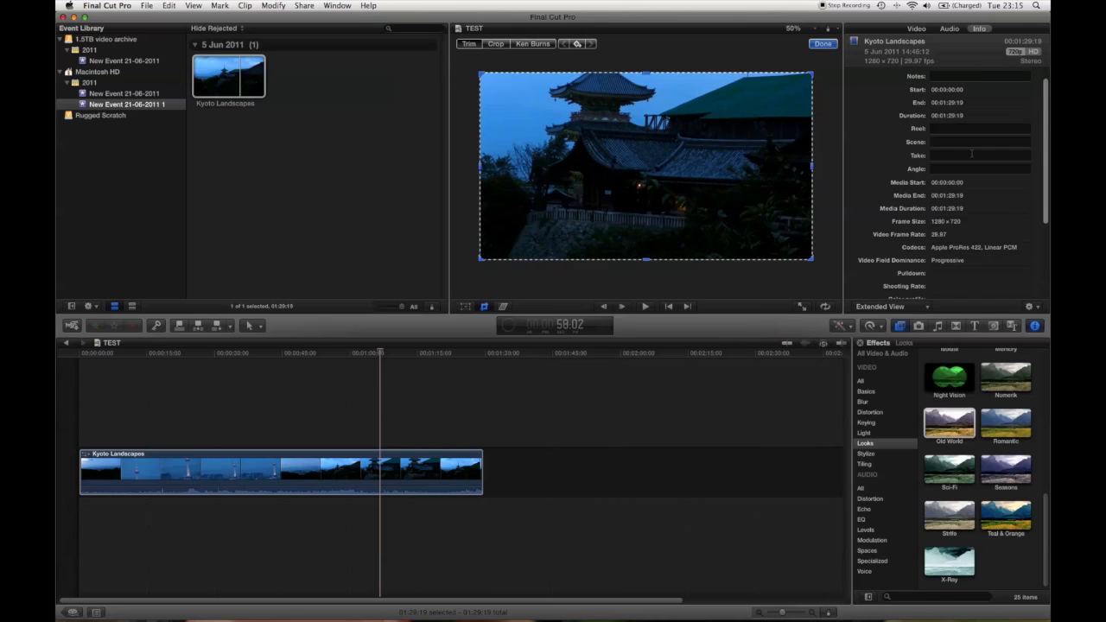
{"action": "scroll", "coordinate": [977, 175], "scroll_direction": "down", "scroll_amount": 5}
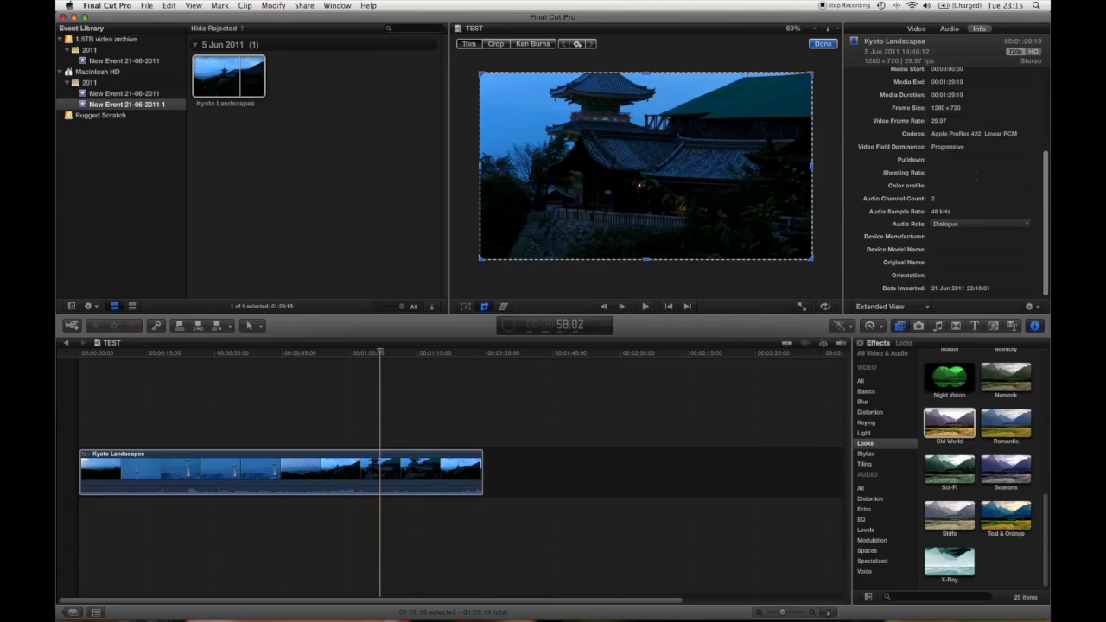
{"action": "left_click", "coordinate": [838, 327]}
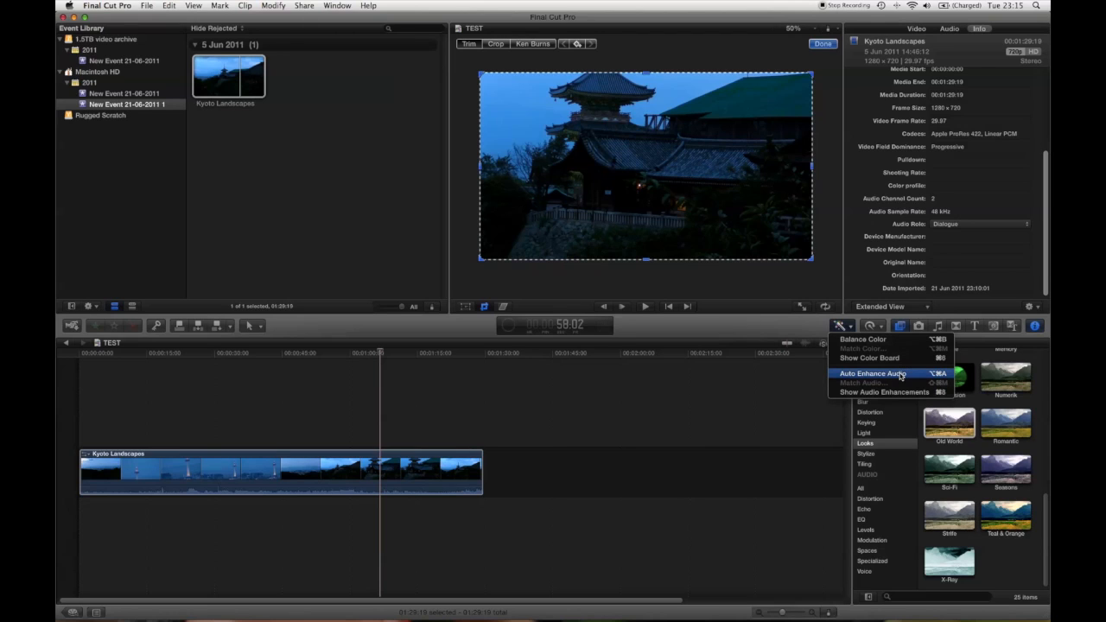
{"action": "left_click", "coordinate": [795, 387]}
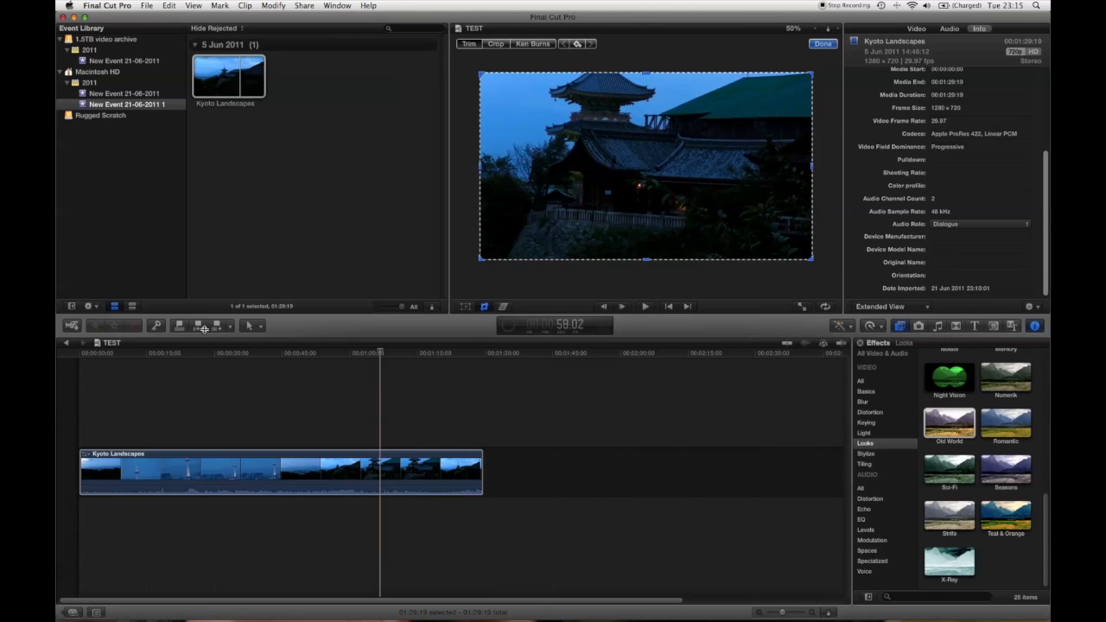
- Deselect the clip and turn on skimming, audio skimming and snapping for the timeline
{"action": "left_click", "coordinate": [484, 387]}
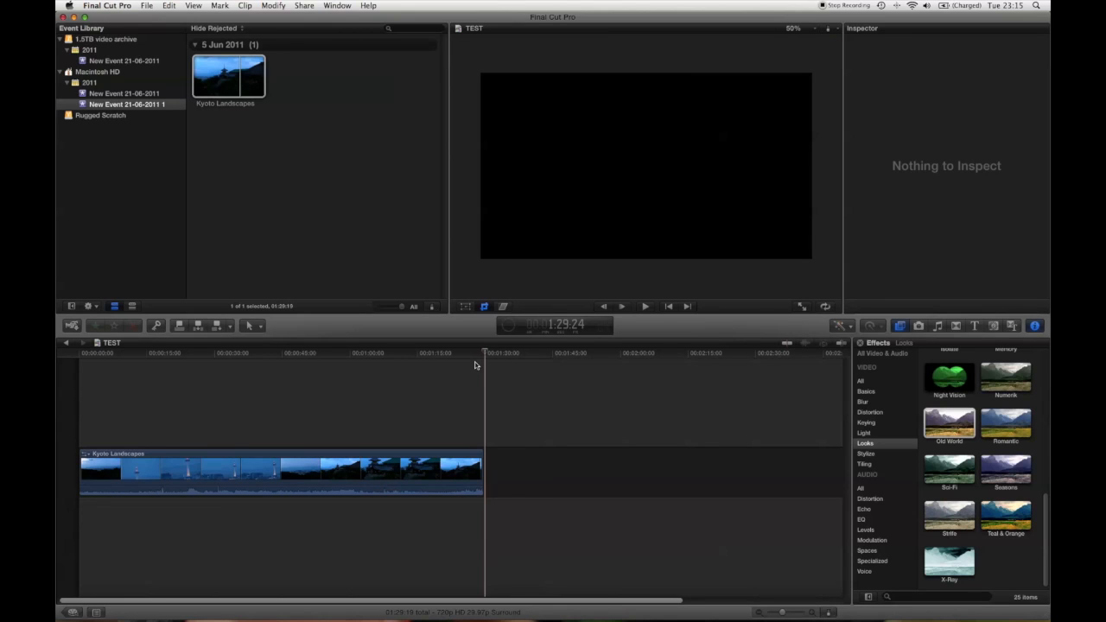
{"action": "left_click", "coordinate": [787, 344]}
{"action": "left_click", "coordinate": [375, 364]}
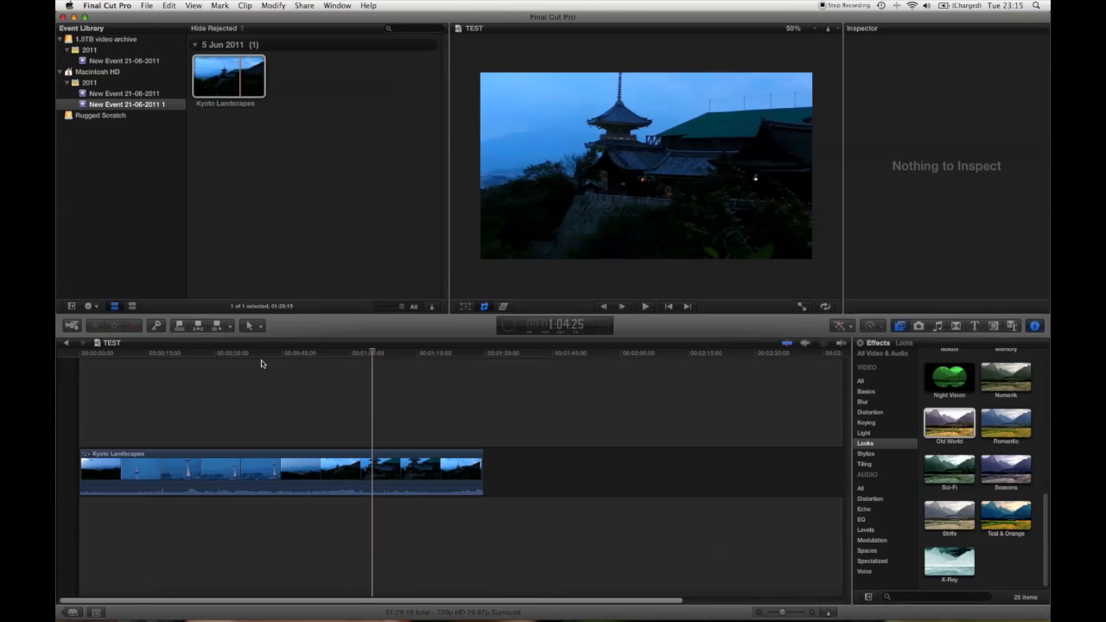
{"action": "left_click", "coordinate": [805, 344]}
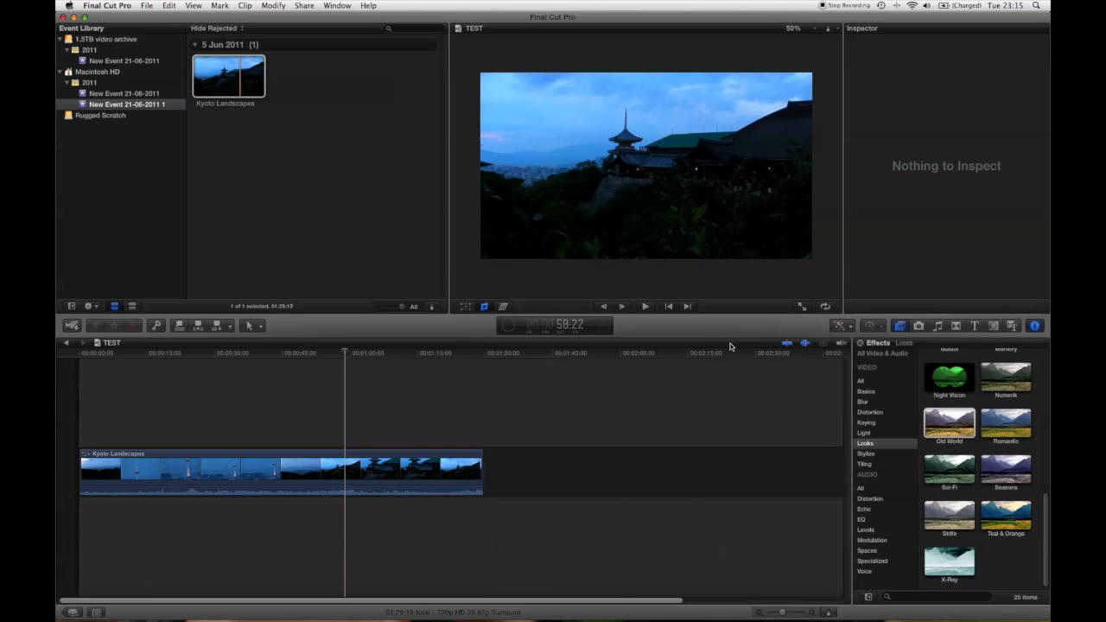
{"action": "left_click", "coordinate": [842, 346]}
- Try out skimming and playhead placement at several points along the timeline, finishing at about 1:01:25
{"action": "left_click", "coordinate": [373, 380]}
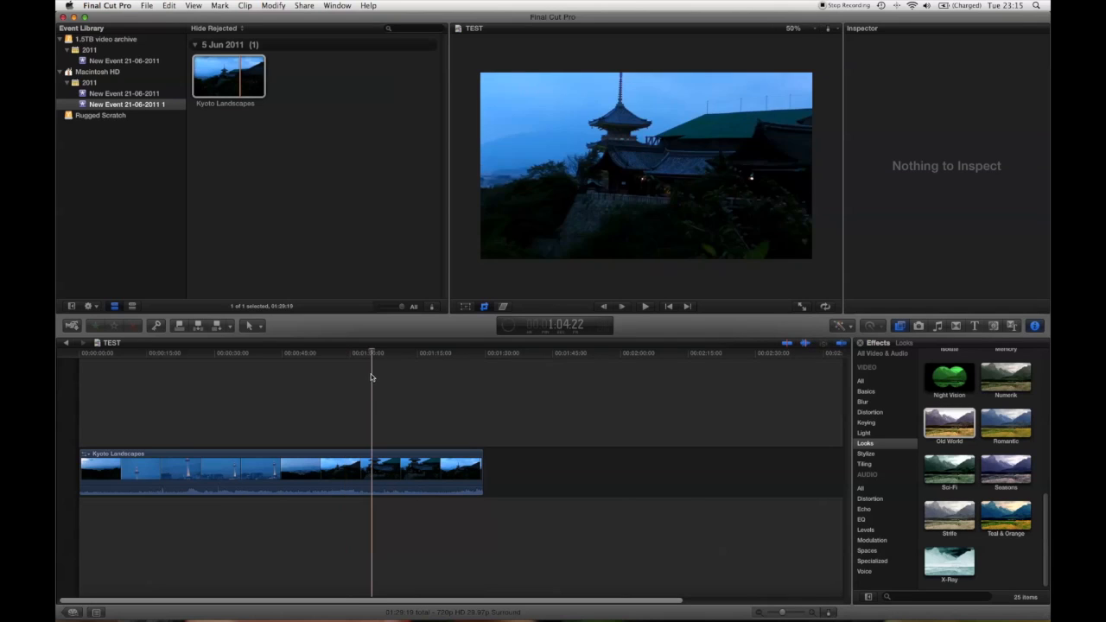
{"action": "left_click", "coordinate": [319, 354]}
{"action": "left_click_drag", "start_coordinate": [320, 356], "coordinate": [348, 356]}
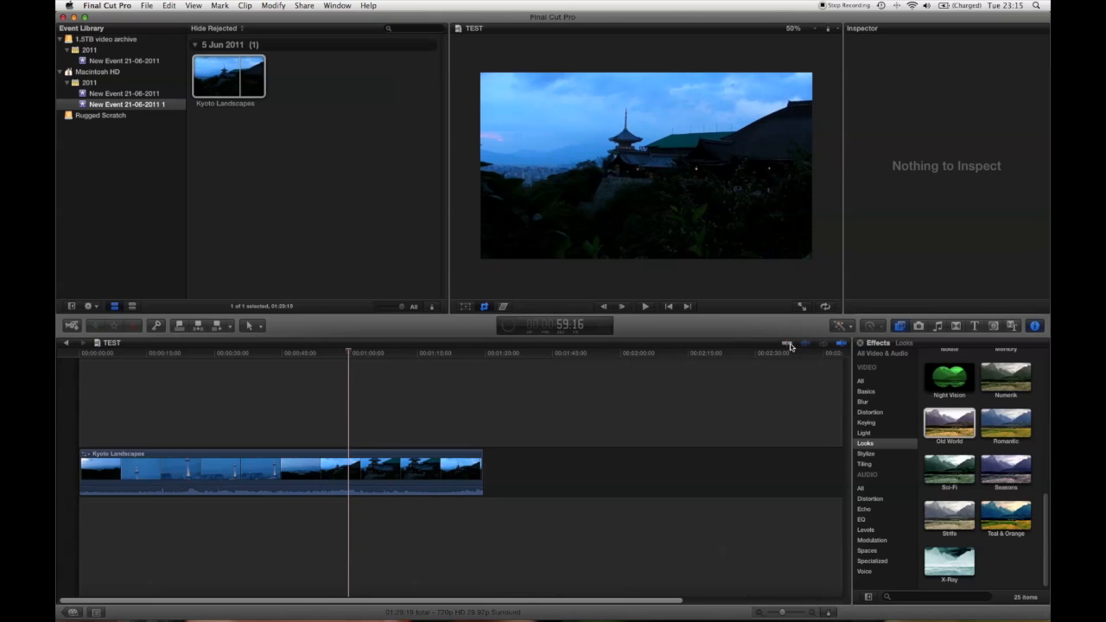
{"action": "left_click", "coordinate": [383, 354]}
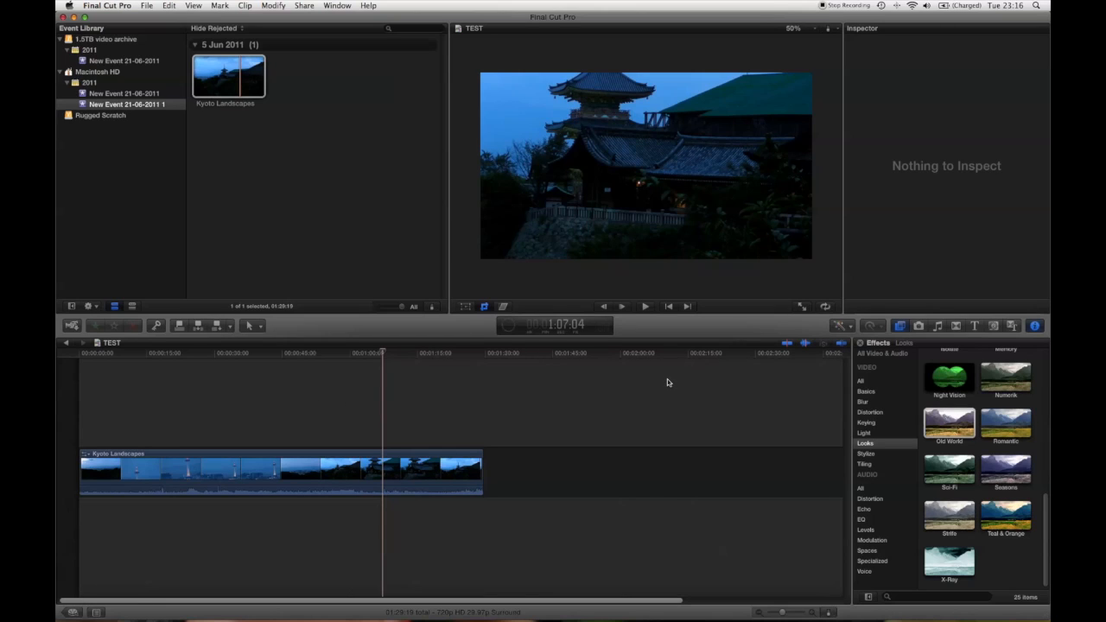
{"action": "left_click", "coordinate": [357, 392]}
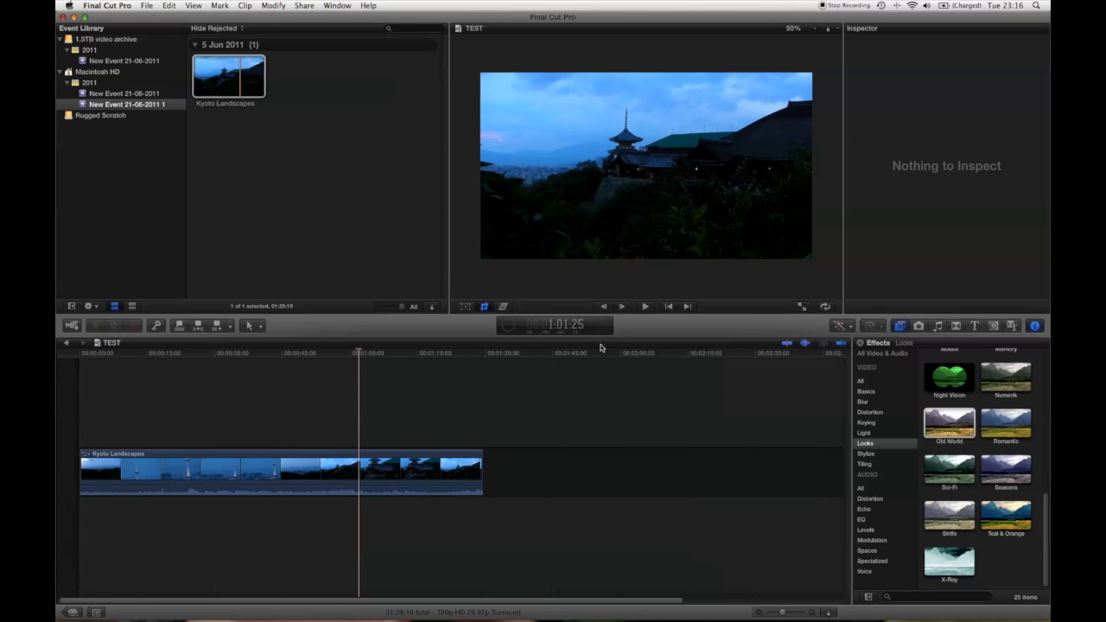
- Turn off skimming for the timeline
{"action": "left_click", "coordinate": [786, 343]}
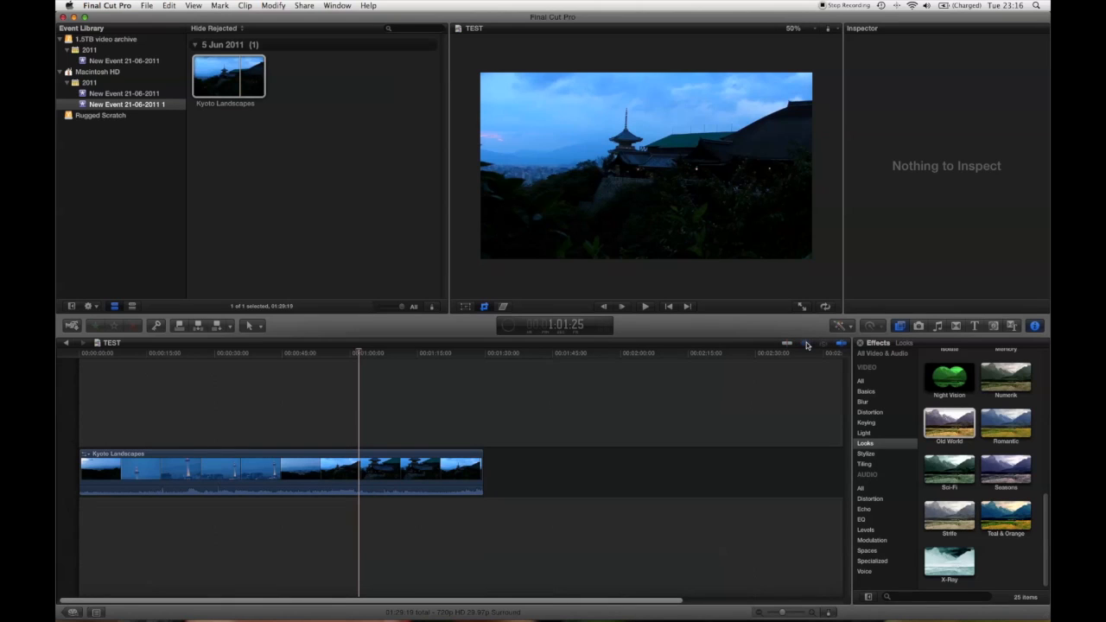
{"action": "left_click", "coordinate": [805, 344]}
{"action": "left_click", "coordinate": [786, 343]}
- Show the complete list of video effects
{"action": "left_click", "coordinate": [865, 381]}
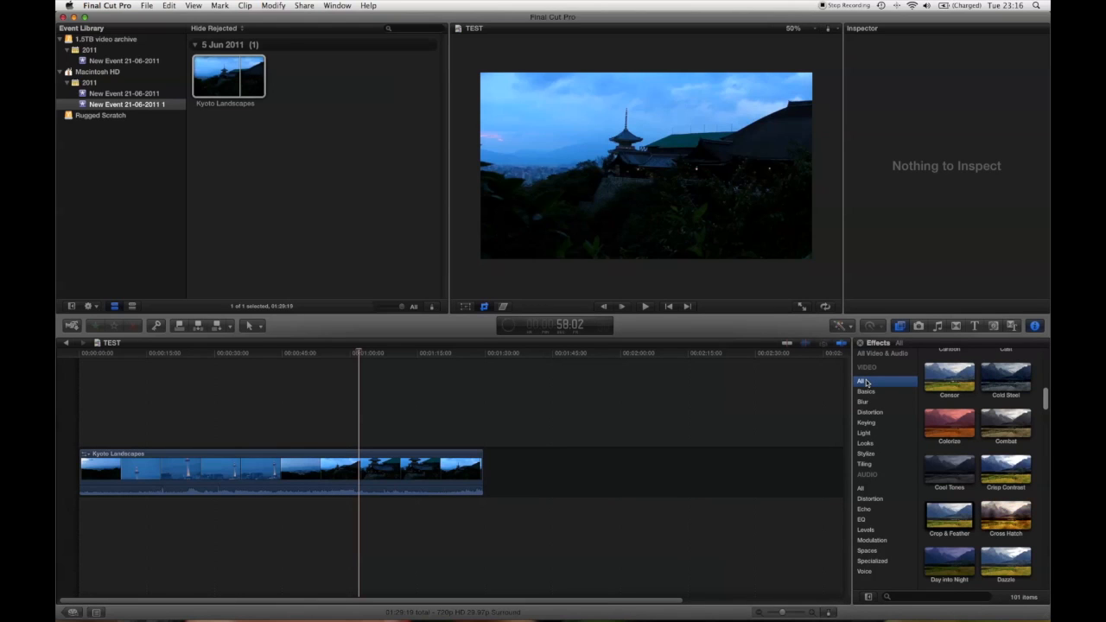
- Look through the Distortion, Blur and Basics categories of the video effects
{"action": "left_click", "coordinate": [878, 413]}
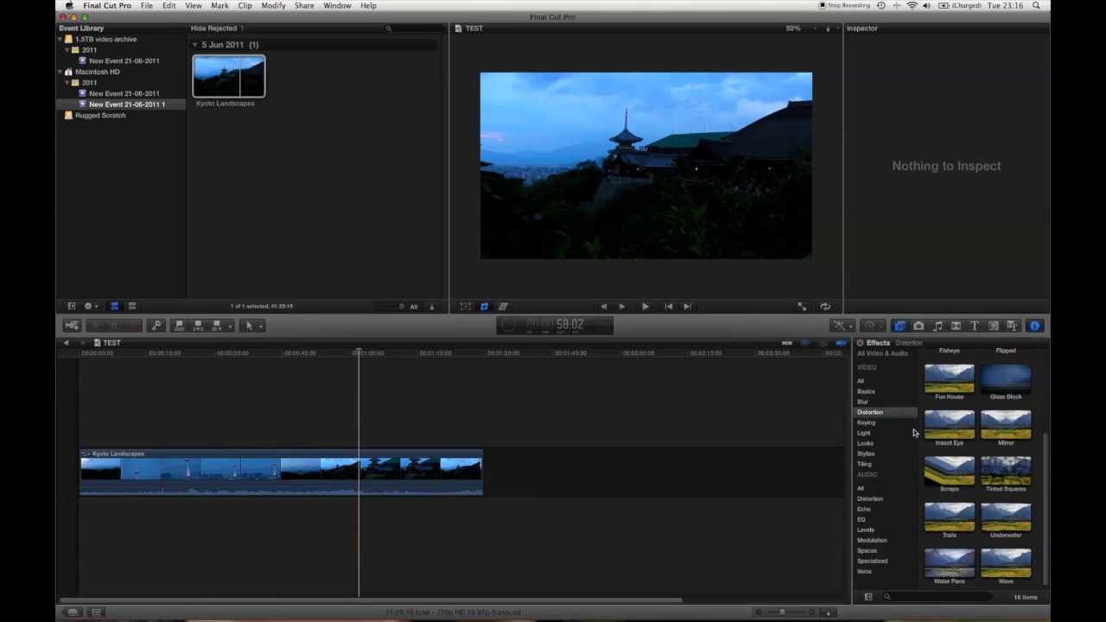
{"action": "scroll", "coordinate": [923, 432], "scroll_direction": "up", "scroll_amount": 4}
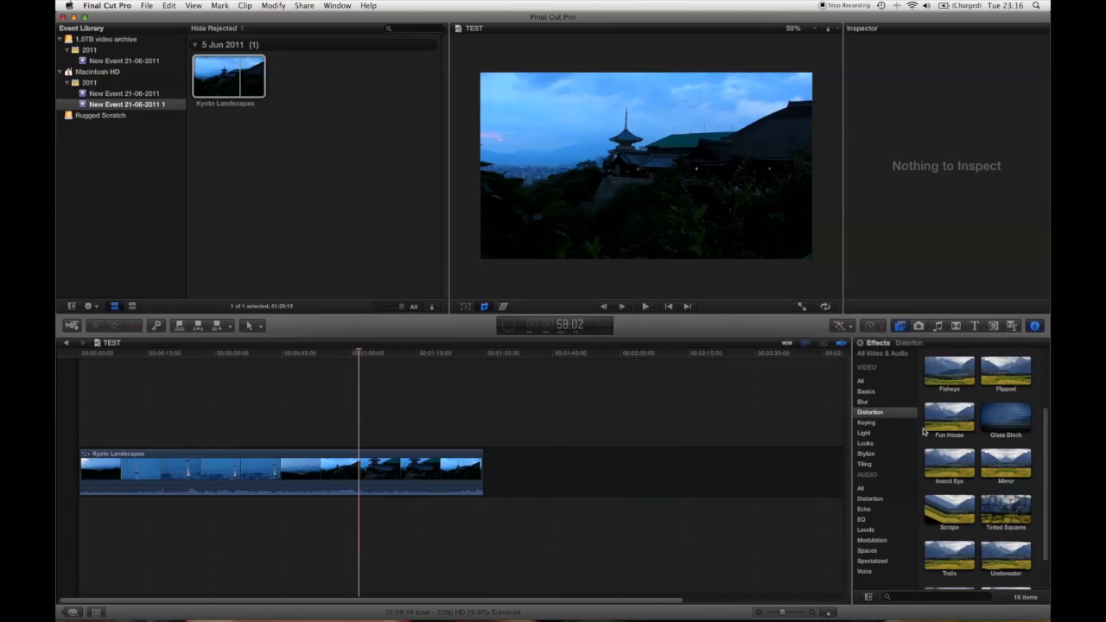
{"action": "left_click", "coordinate": [890, 402]}
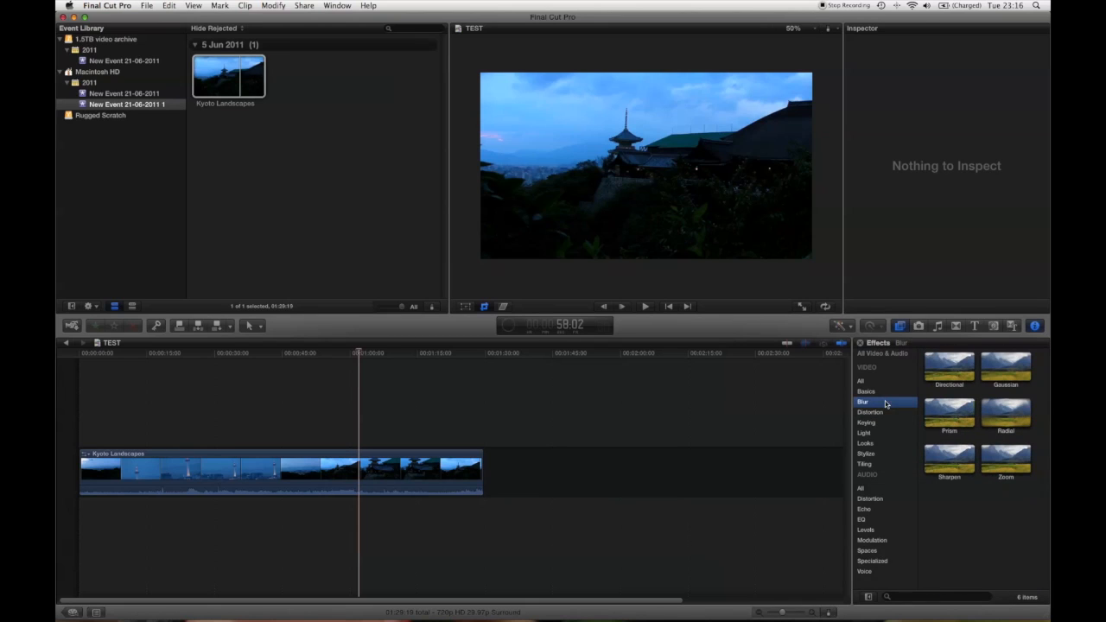
{"action": "left_click", "coordinate": [867, 392]}
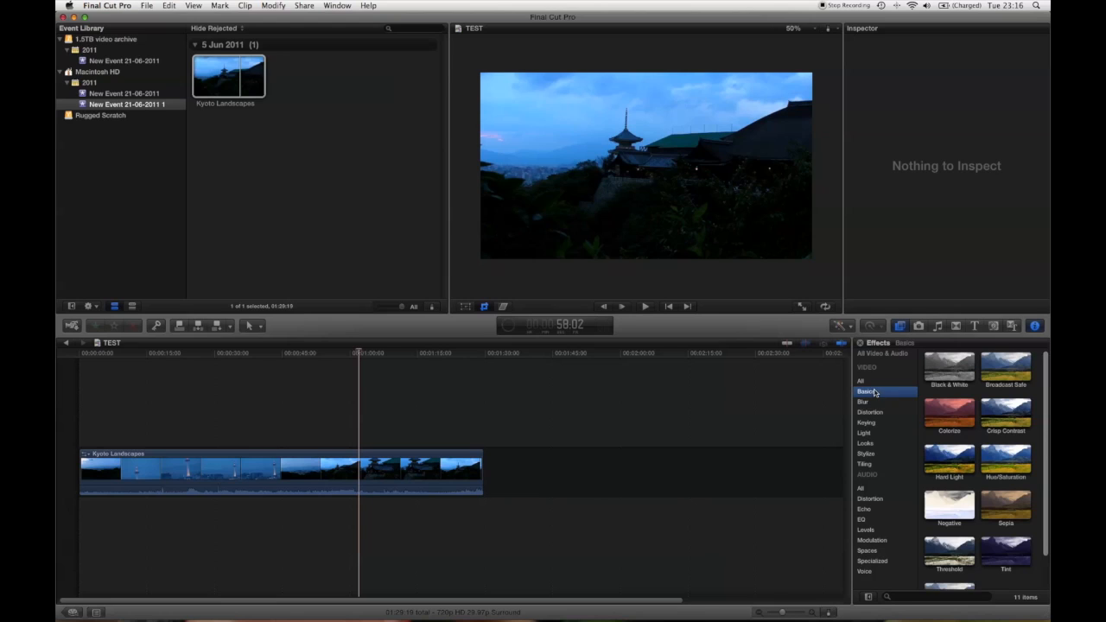
{"action": "scroll", "coordinate": [962, 403], "scroll_direction": "down", "scroll_amount": 2}
{"action": "scroll", "coordinate": [962, 403], "scroll_direction": "up", "scroll_amount": 2}
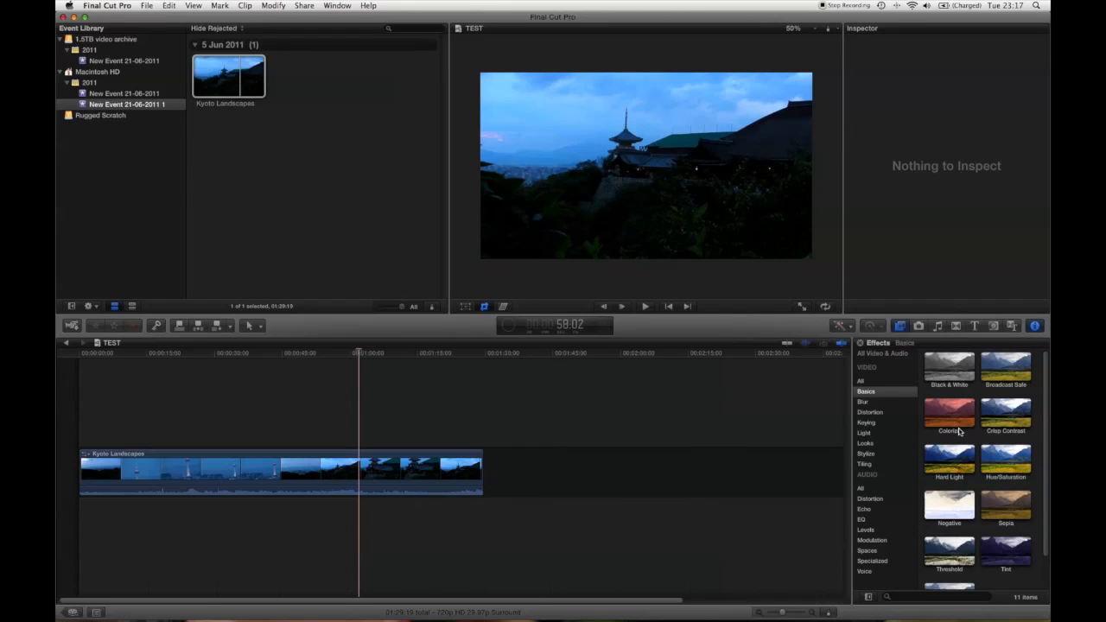
- Look through the Looks, Stylize and Distortion video effects, ending on the Stylize category
{"action": "left_click", "coordinate": [874, 443]}
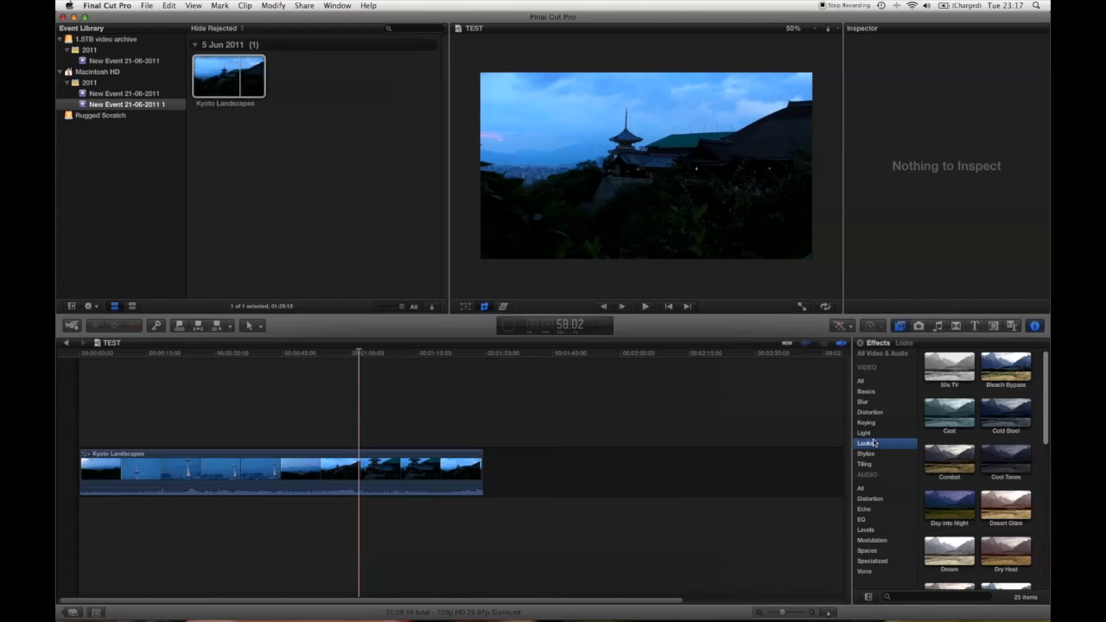
{"action": "left_click", "coordinate": [874, 455]}
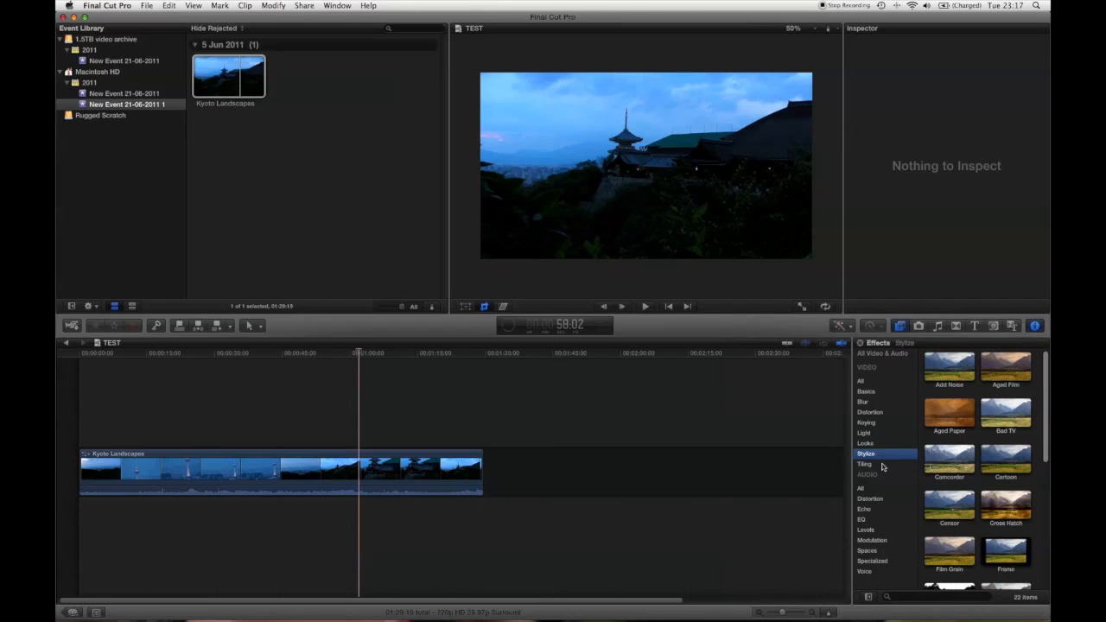
{"action": "left_click", "coordinate": [894, 414]}
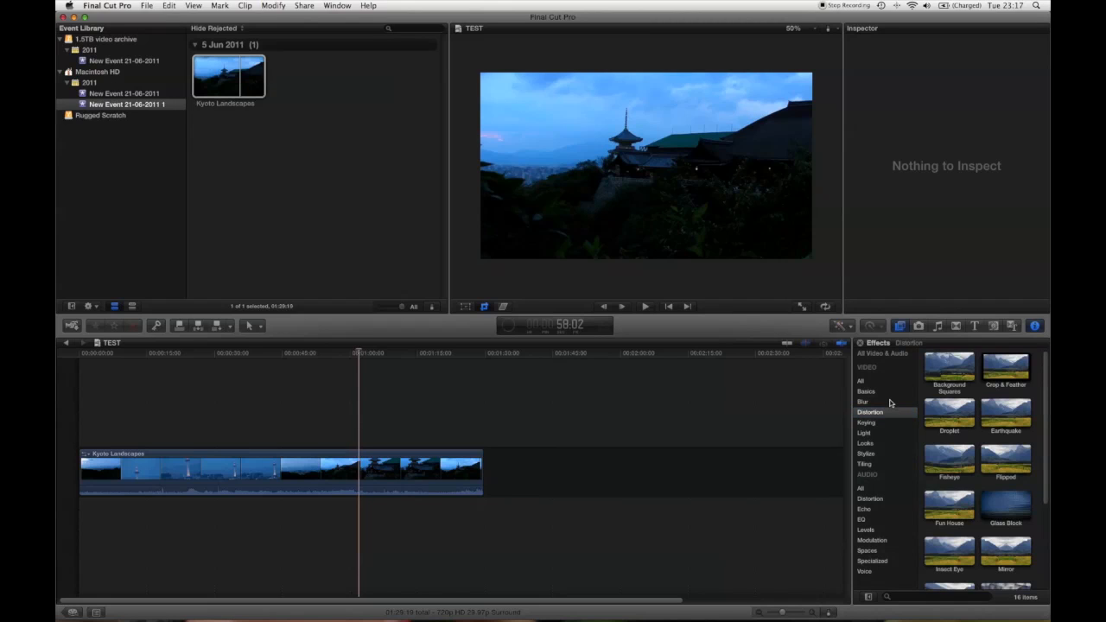
{"action": "left_click", "coordinate": [889, 456]}
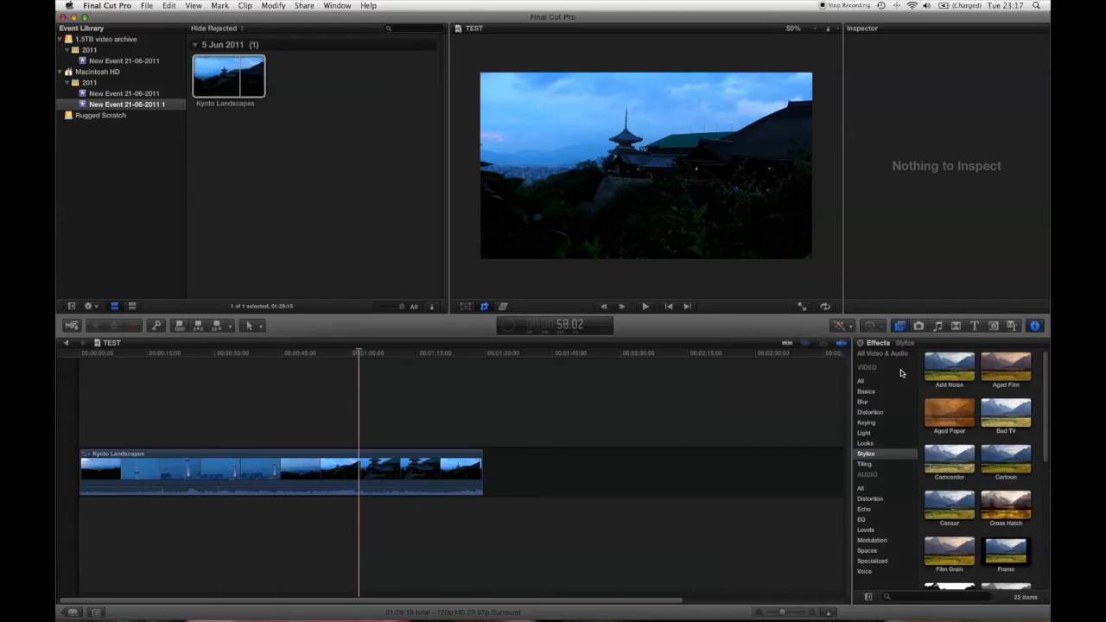
- Show the photo browser and look through the Aperture library's albums and thumbnails
{"action": "left_click", "coordinate": [918, 327]}
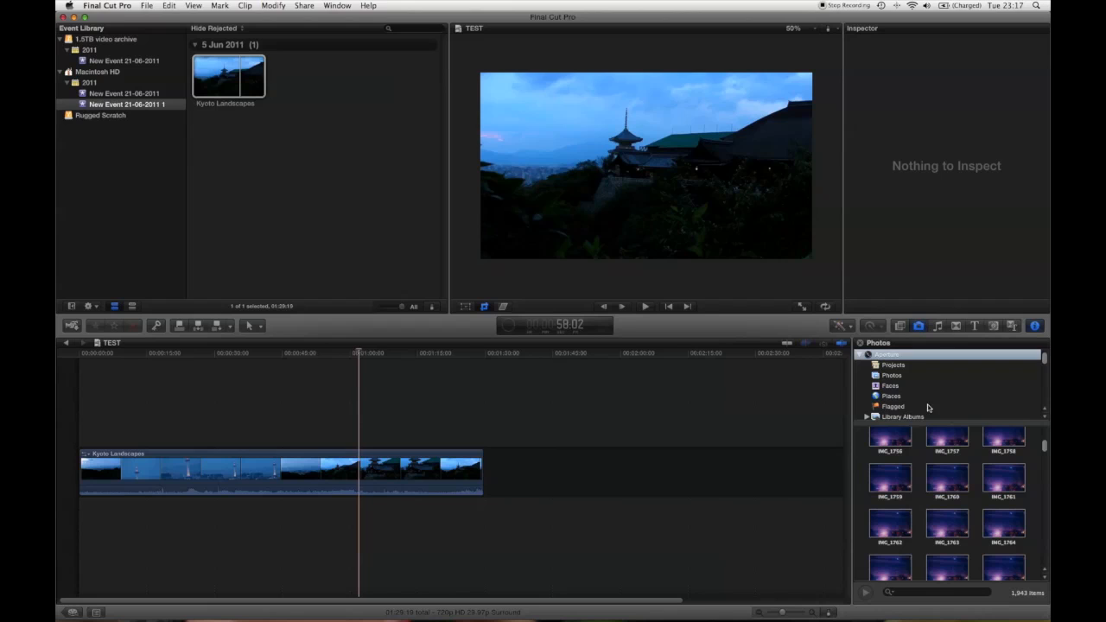
{"action": "scroll", "coordinate": [934, 378], "scroll_direction": "down", "scroll_amount": 10}
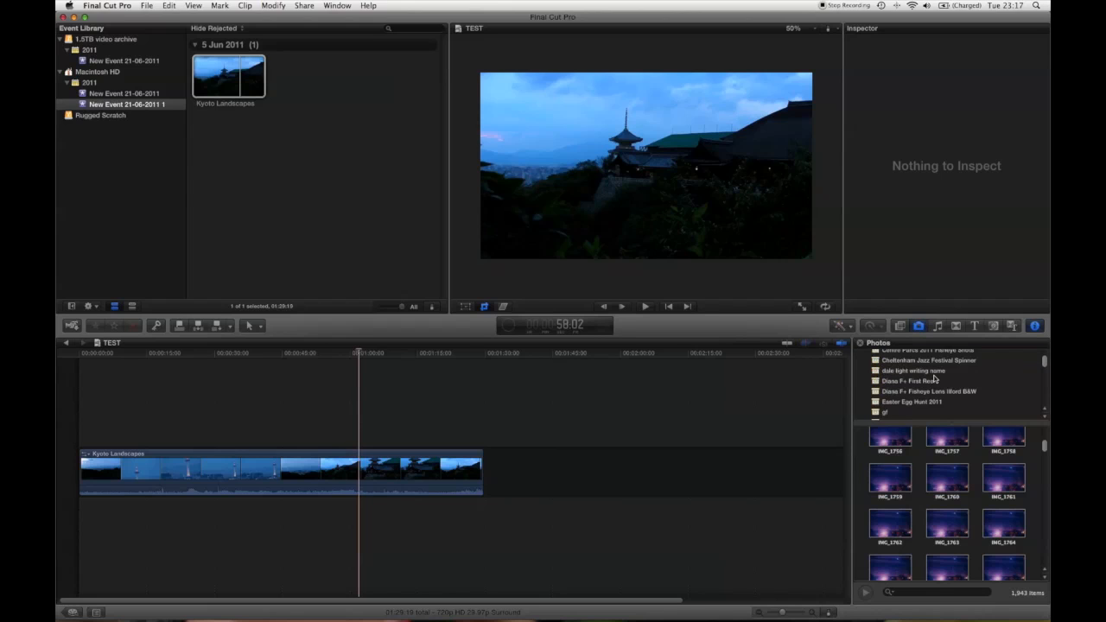
{"action": "scroll", "coordinate": [933, 387], "scroll_direction": "up", "scroll_amount": 10}
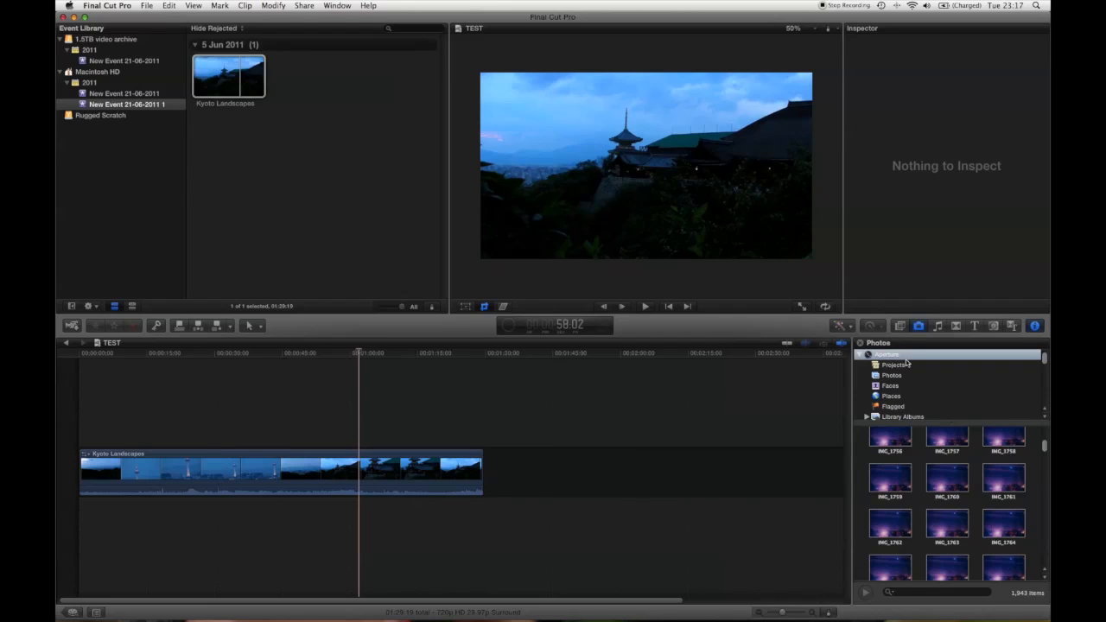
{"action": "scroll", "coordinate": [905, 363], "scroll_direction": "down", "scroll_amount": 3}
{"action": "scroll", "coordinate": [928, 486], "scroll_direction": "up", "scroll_amount": 5}
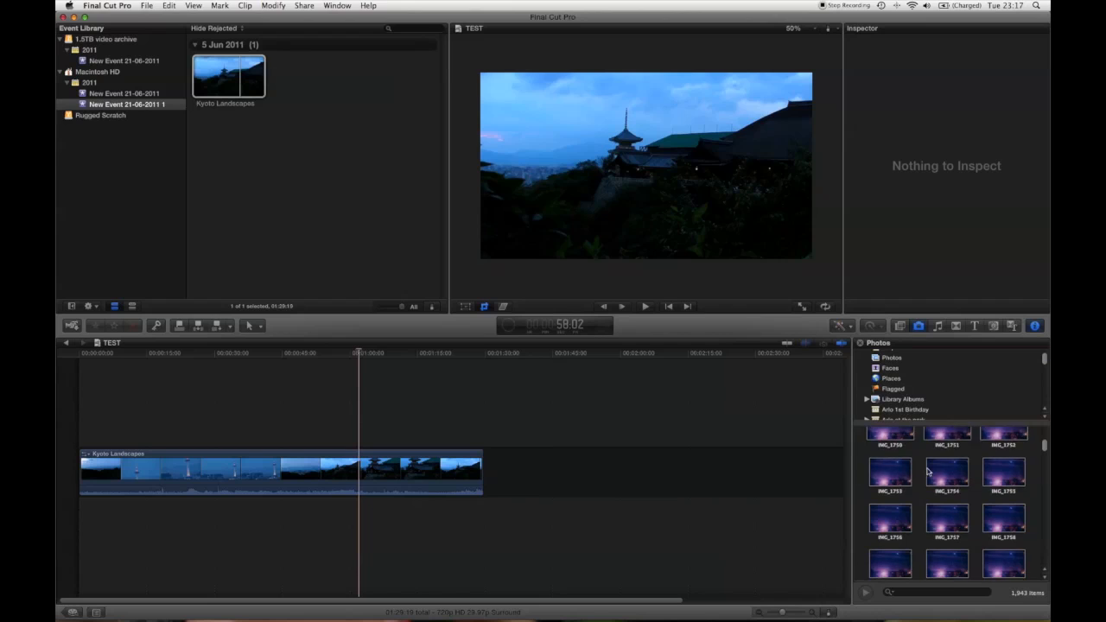
- Show the music and sound browser, switch its source to iTunes Playlists and look through the playlists
{"action": "left_click", "coordinate": [940, 327]}
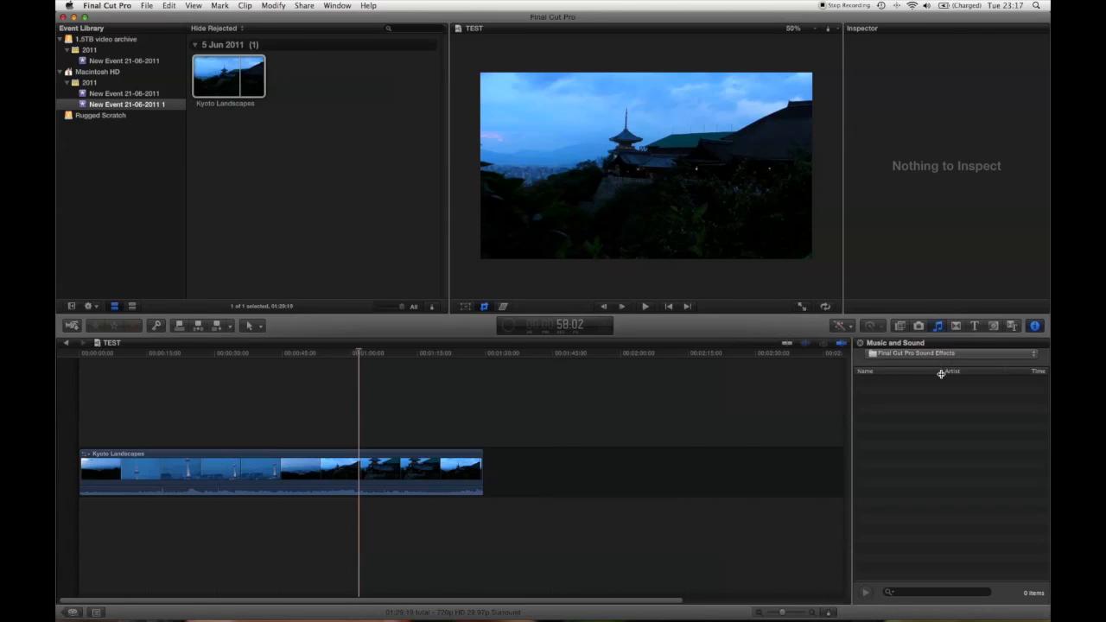
{"action": "left_click", "coordinate": [933, 355]}
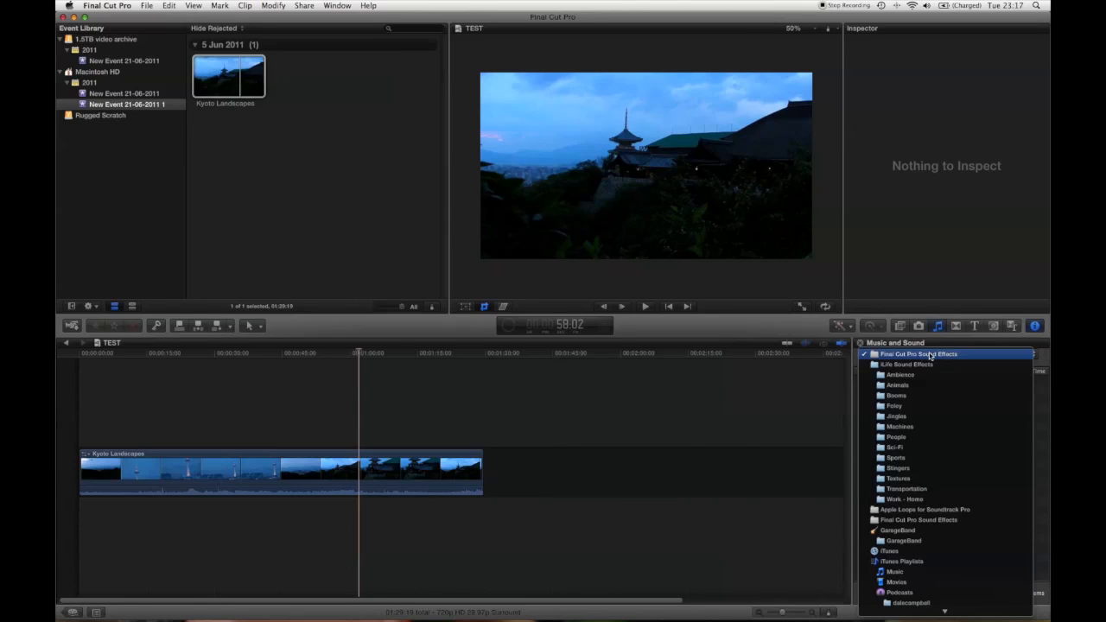
{"action": "scroll", "coordinate": [923, 520], "scroll_direction": "down", "scroll_amount": 1}
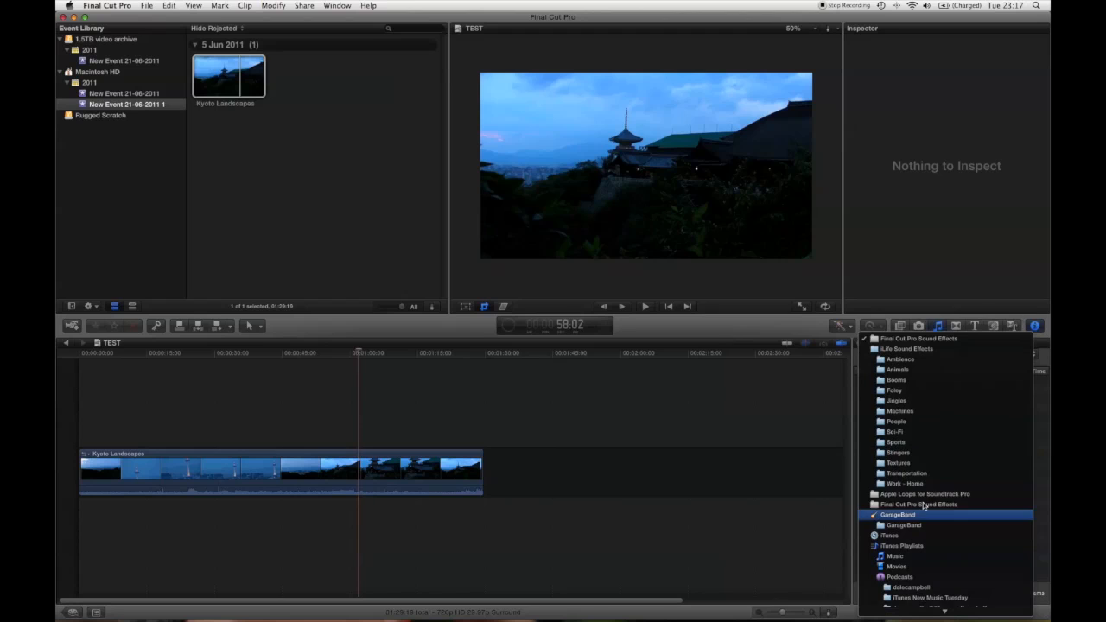
{"action": "scroll", "coordinate": [933, 585], "scroll_direction": "down", "scroll_amount": 5}
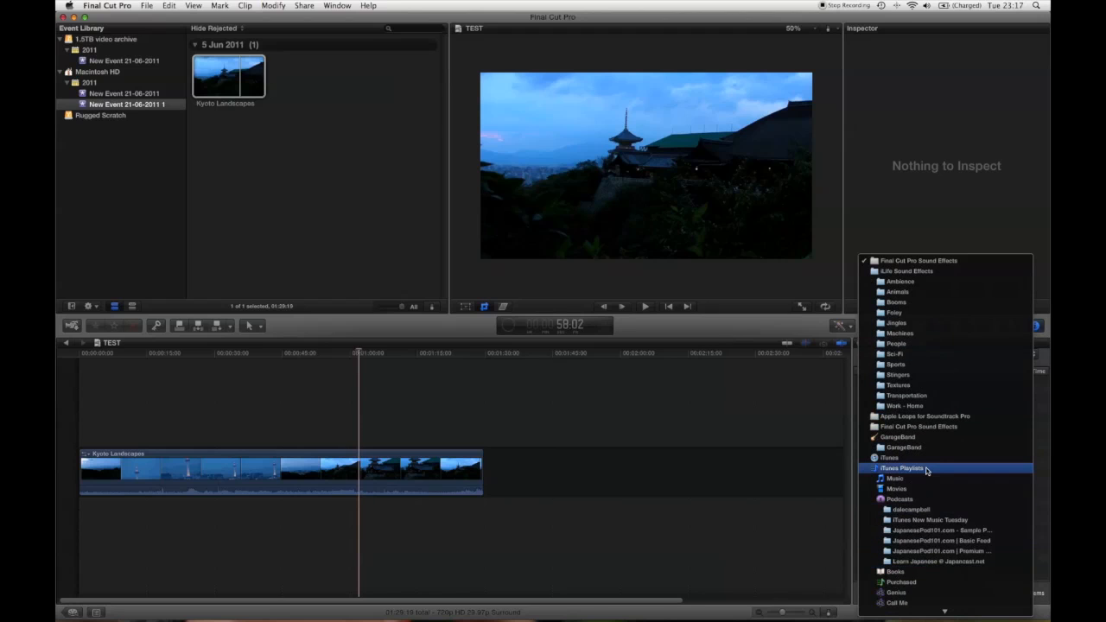
{"action": "left_click", "coordinate": [926, 468]}
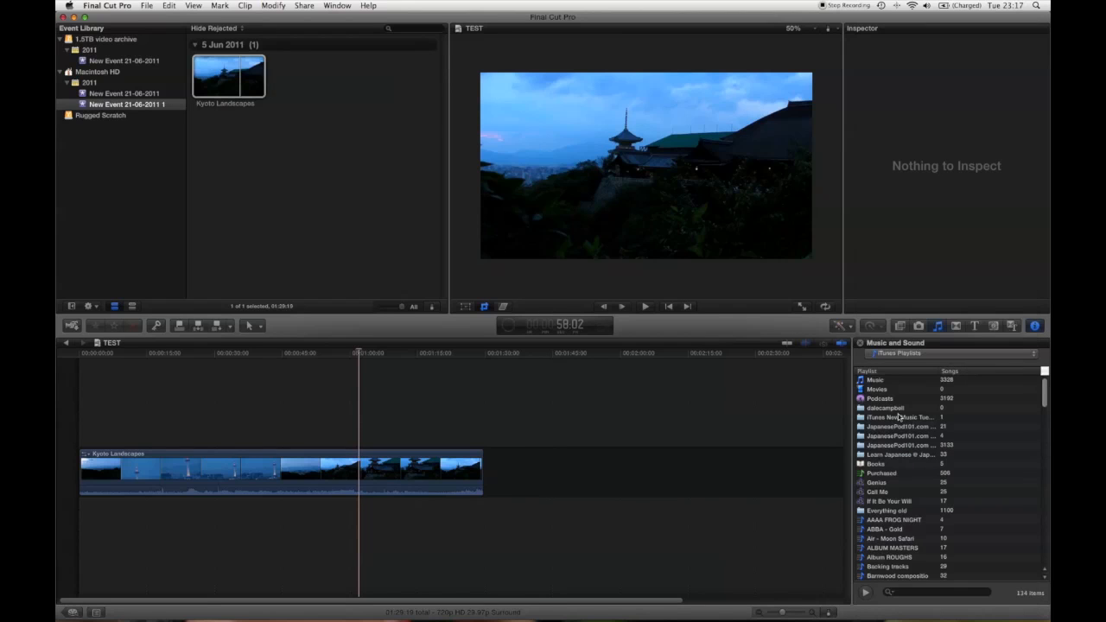
{"action": "scroll", "coordinate": [898, 419], "scroll_direction": "down", "scroll_amount": 3}
{"action": "scroll", "coordinate": [903, 424], "scroll_direction": "down", "scroll_amount": 10}
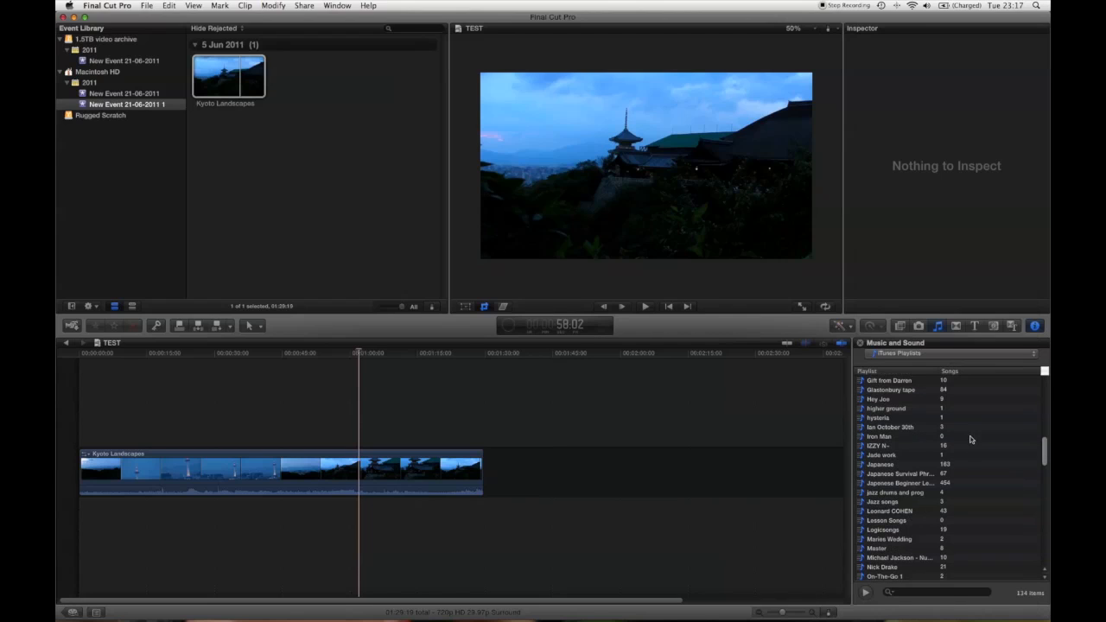
- Show the transitions browser and examine the Static transition in the Lights category
{"action": "left_click", "coordinate": [956, 326]}
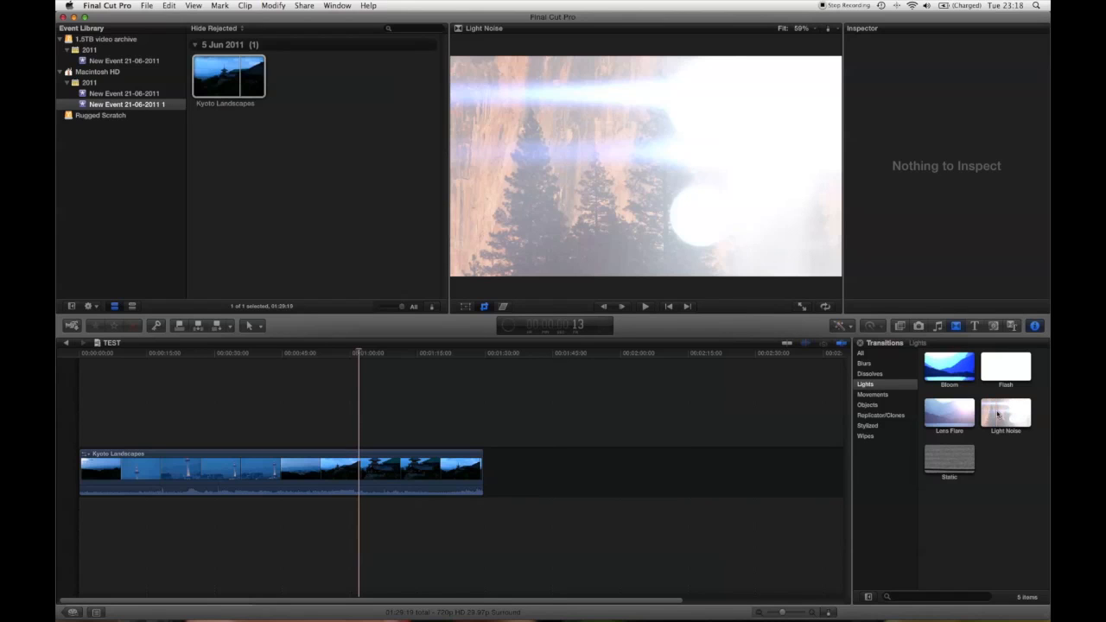
{"action": "left_click", "coordinate": [954, 459]}
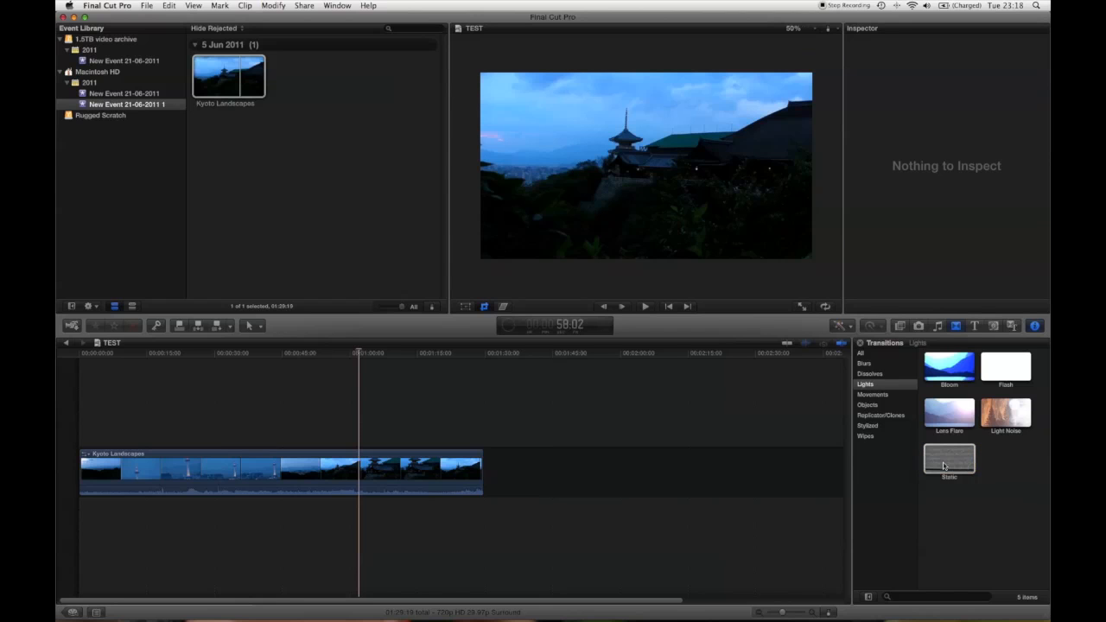
{"action": "left_click", "coordinate": [950, 464]}
- Look through the transition categories, including Movements, Wipes, Objects, Blurs and Lights, and finish on the complete list of transitions
{"action": "left_click", "coordinate": [871, 394]}
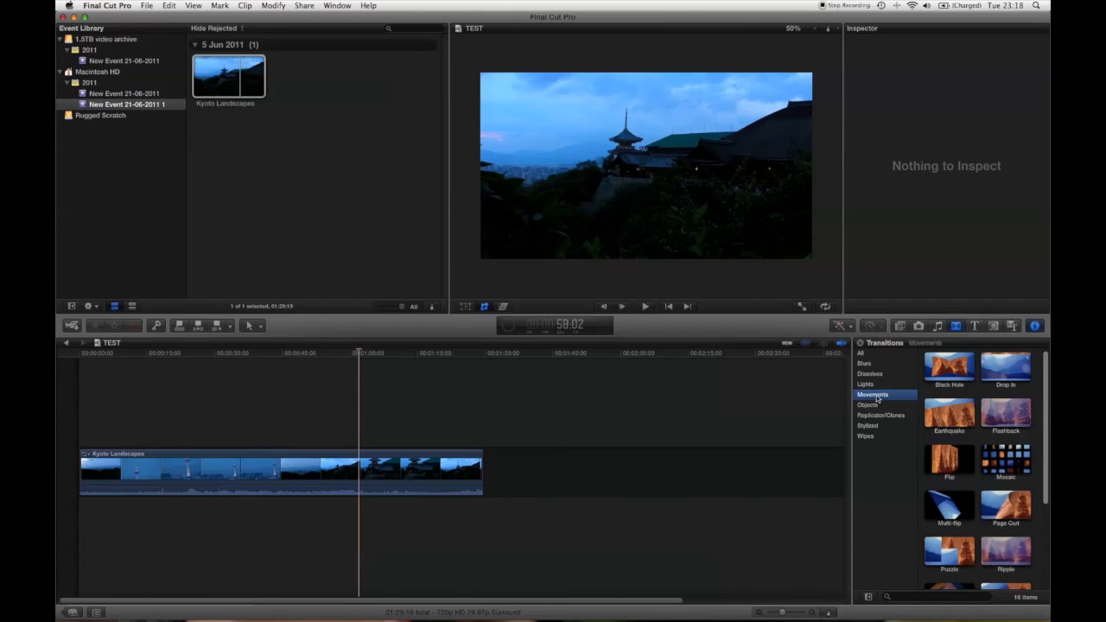
{"action": "left_click", "coordinate": [880, 416]}
{"action": "left_click", "coordinate": [880, 436]}
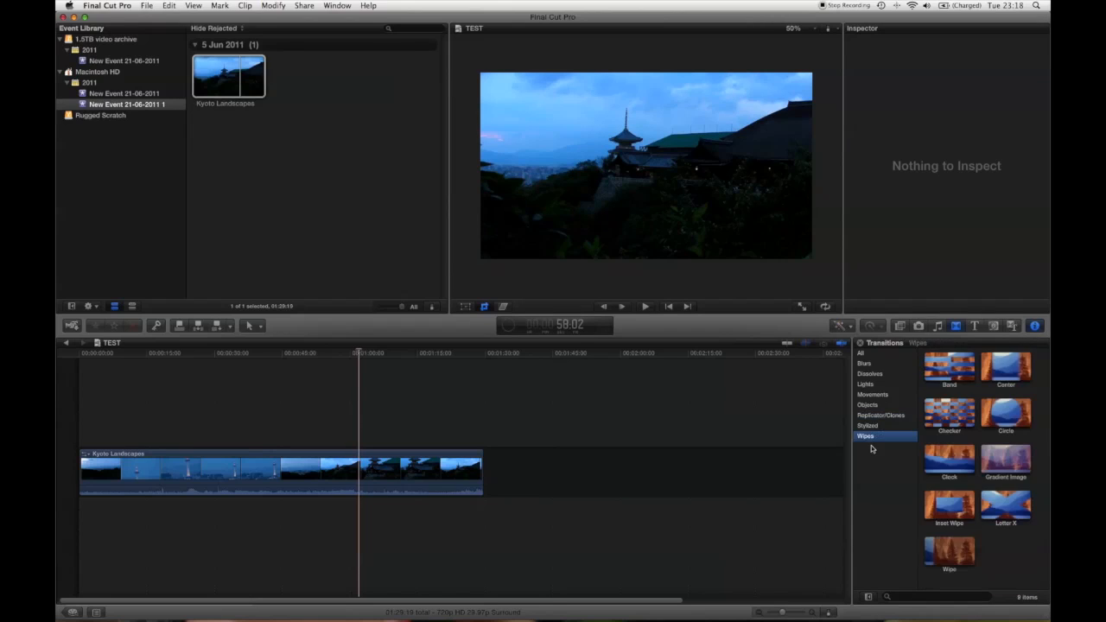
{"action": "left_click", "coordinate": [870, 374]}
{"action": "left_click", "coordinate": [877, 405]}
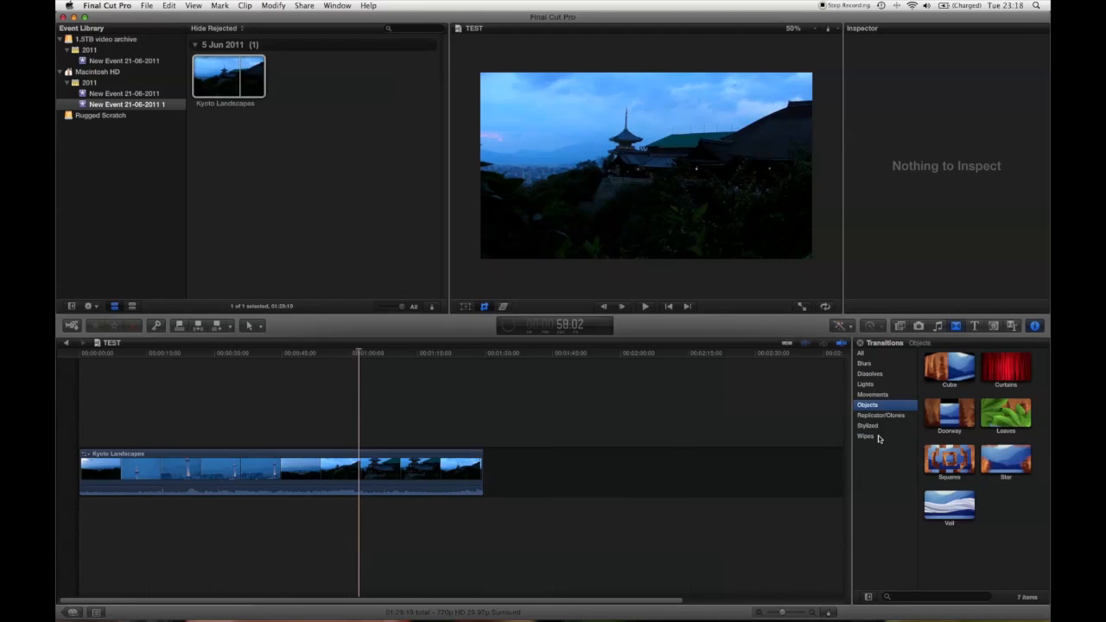
{"action": "left_click", "coordinate": [876, 365]}
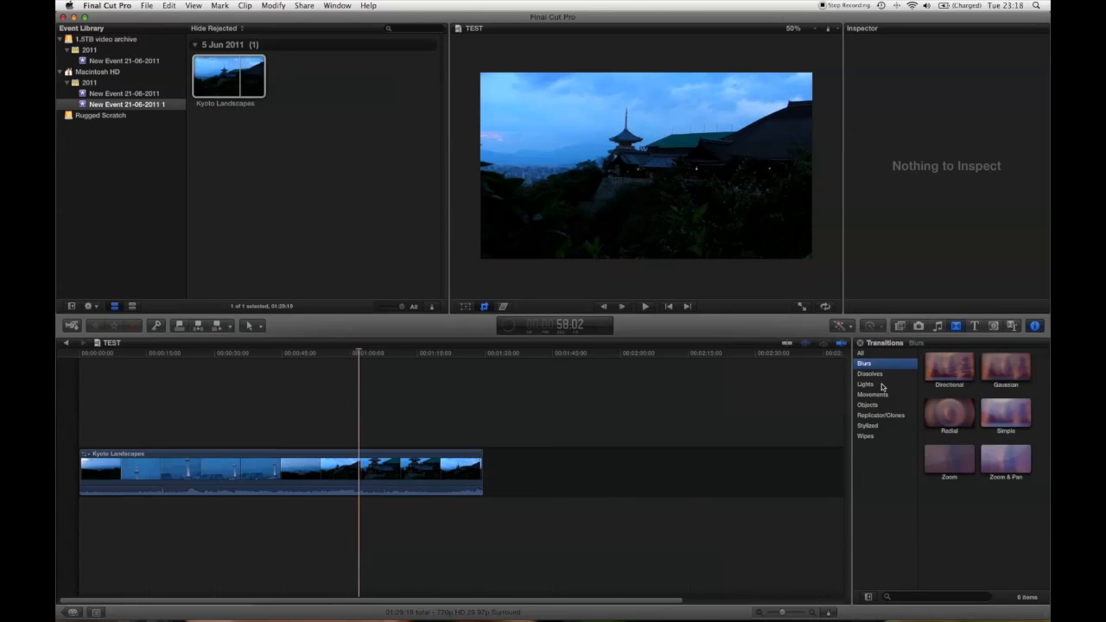
{"action": "left_click", "coordinate": [882, 385]}
{"action": "left_click", "coordinate": [881, 373]}
{"action": "left_click", "coordinate": [882, 385]}
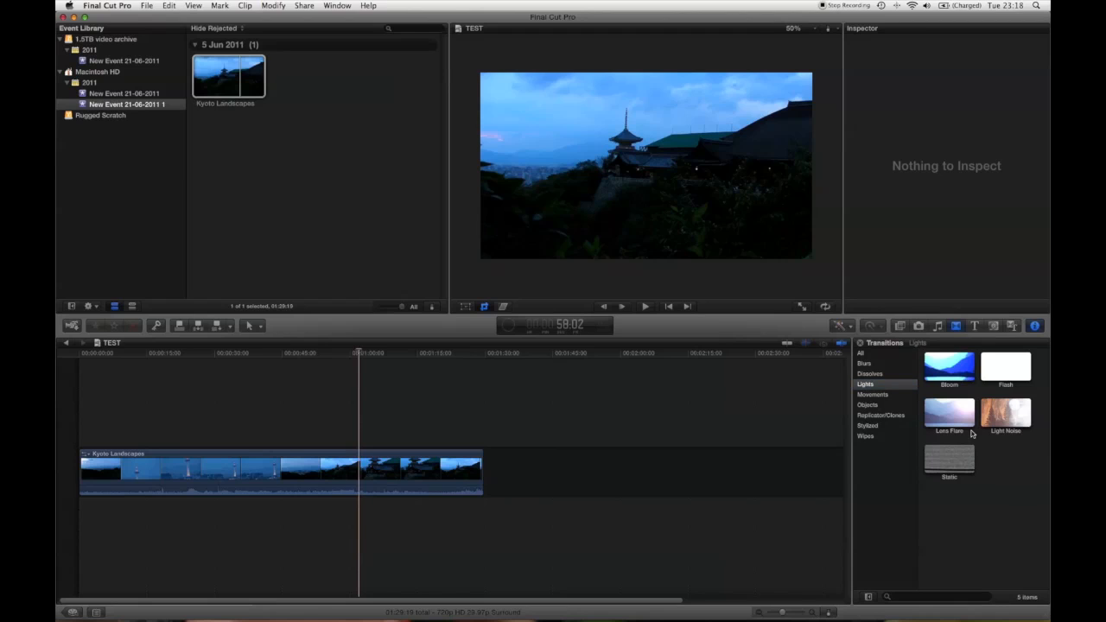
{"action": "left_click", "coordinate": [869, 366]}
{"action": "left_click", "coordinate": [861, 353]}
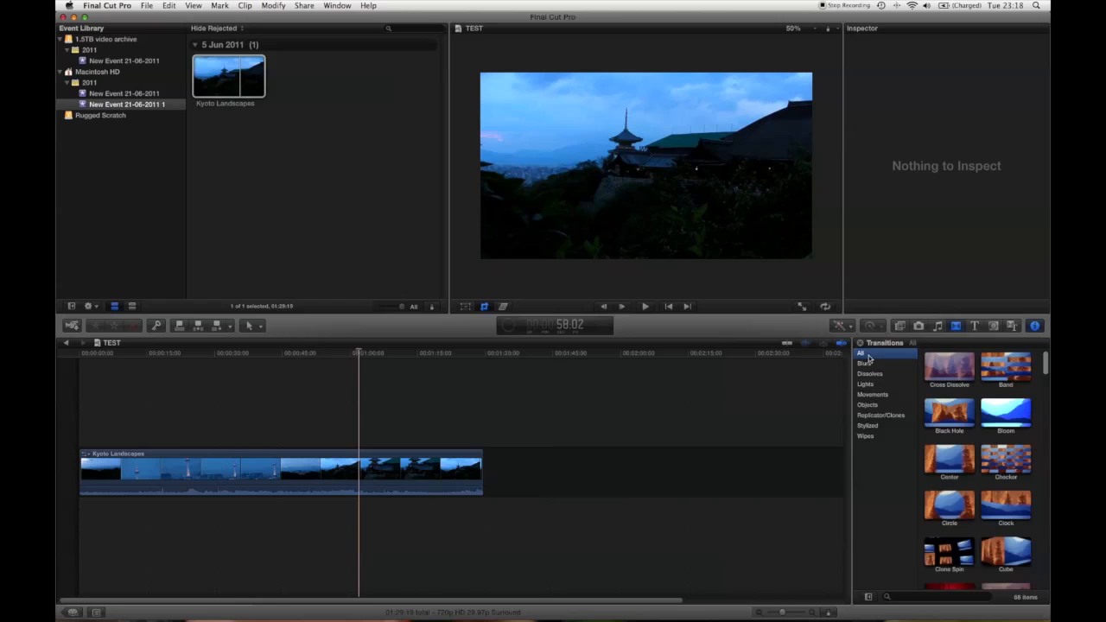
- Show all titles, examine the Clouds and Line Reveal titles, and browse the themed titles as far as the Scrapbook group
{"action": "left_click", "coordinate": [975, 326]}
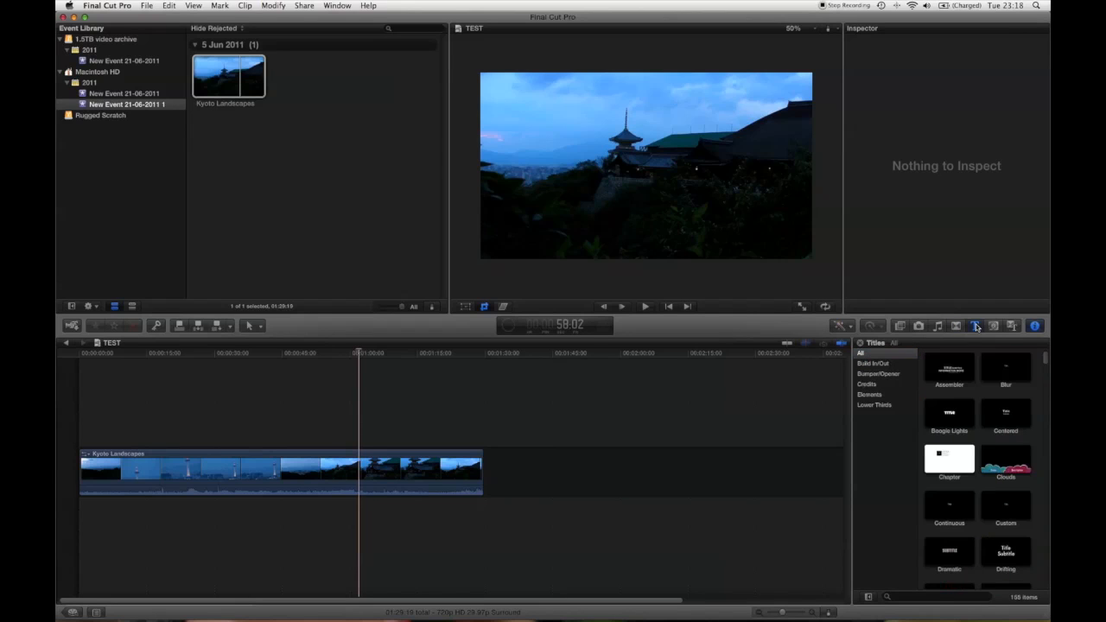
{"action": "left_click", "coordinate": [1019, 465]}
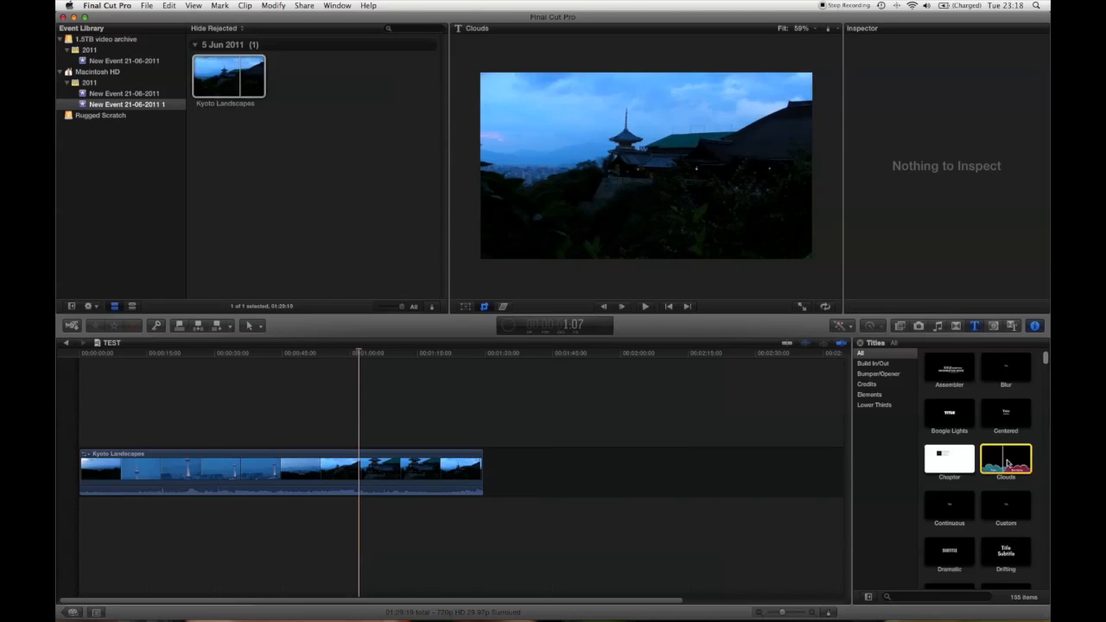
{"action": "scroll", "coordinate": [952, 470], "scroll_direction": "down", "scroll_amount": 6}
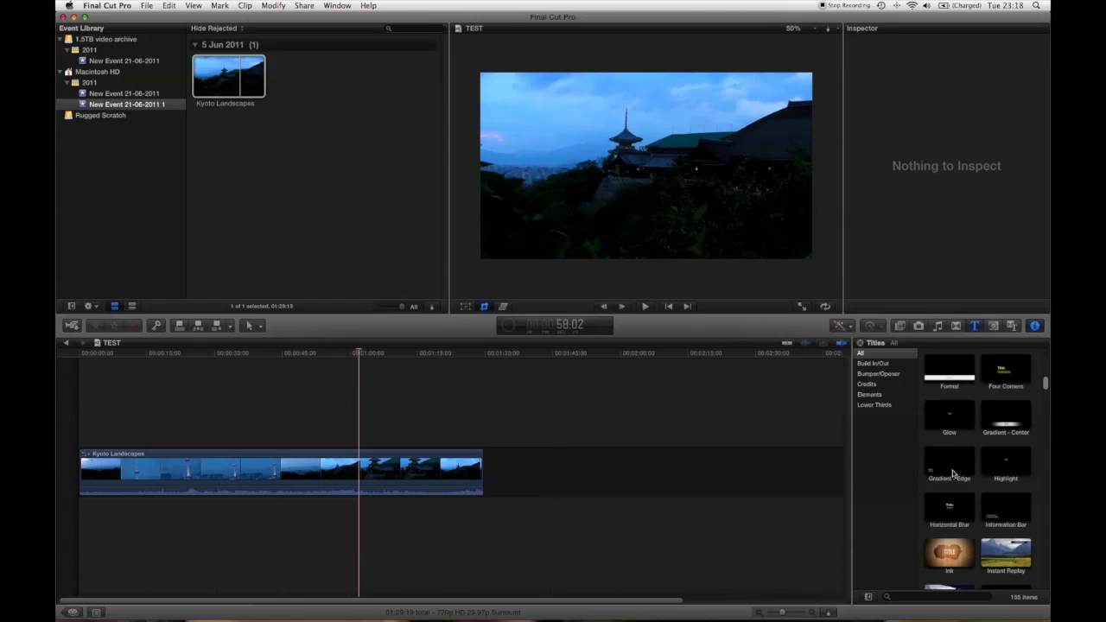
{"action": "scroll", "coordinate": [952, 470], "scroll_direction": "down", "scroll_amount": 5}
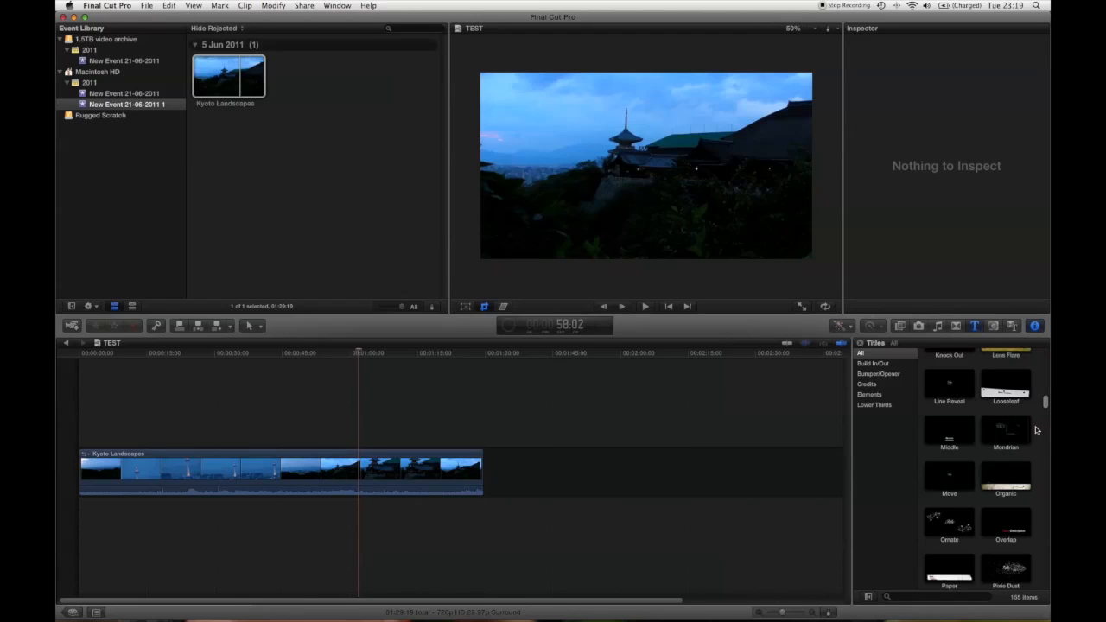
{"action": "left_click", "coordinate": [948, 390]}
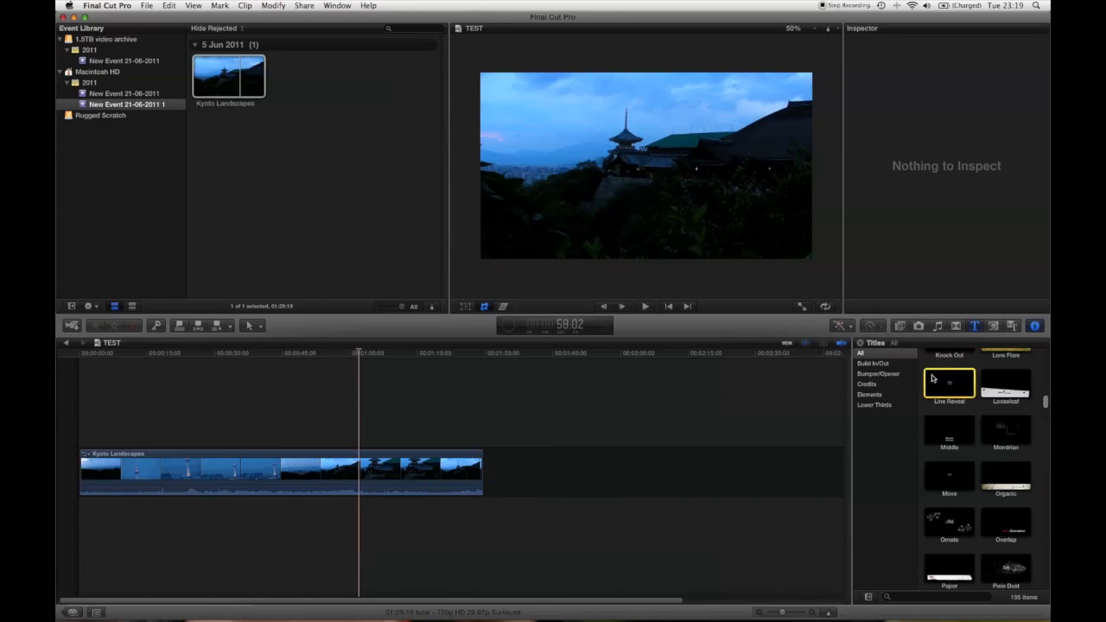
{"action": "scroll", "coordinate": [967, 458], "scroll_direction": "down", "scroll_amount": 10}
{"action": "scroll", "coordinate": [974, 488], "scroll_direction": "down", "scroll_amount": 10}
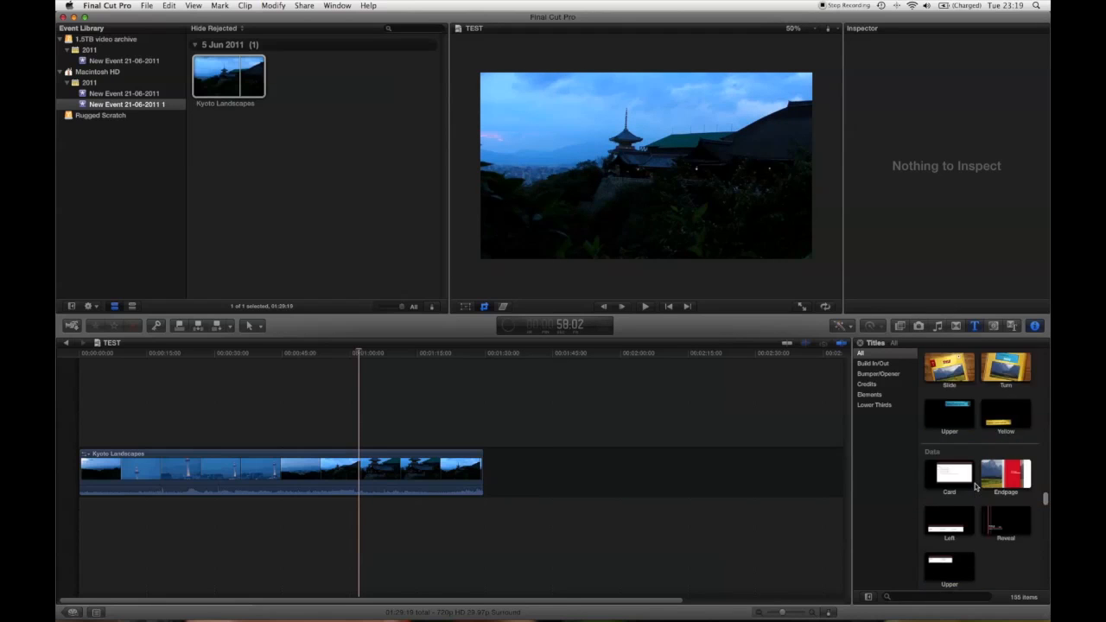
{"action": "scroll", "coordinate": [976, 488], "scroll_direction": "down", "scroll_amount": 10}
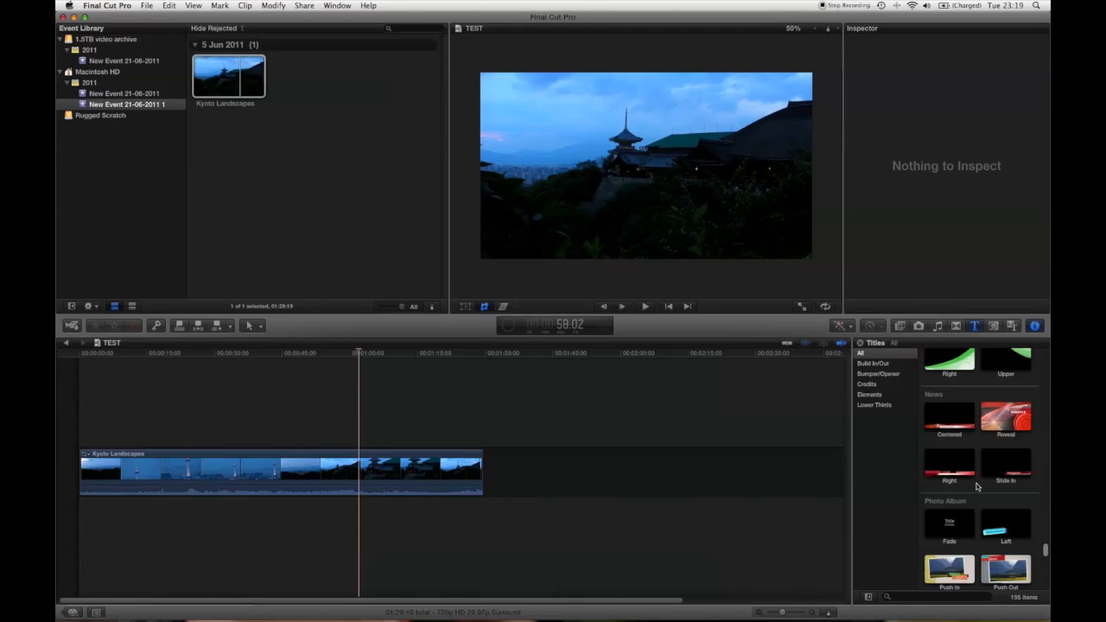
{"action": "scroll", "coordinate": [977, 486], "scroll_direction": "down", "scroll_amount": 5}
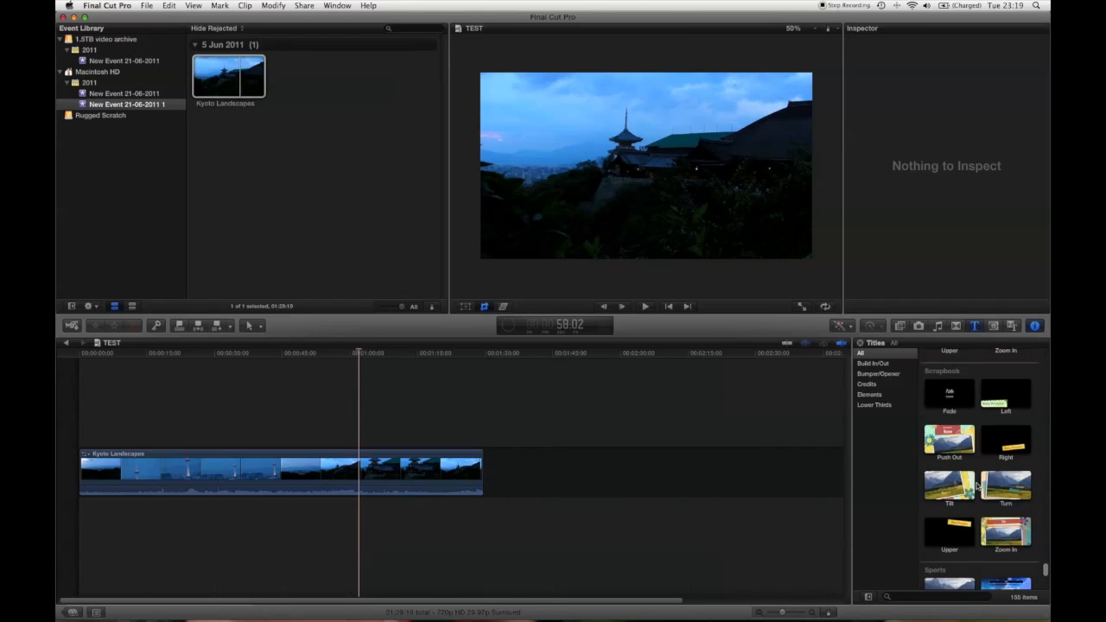
- Examine the Score, Stats and Team titles in the Sports group
{"action": "scroll", "coordinate": [977, 484], "scroll_direction": "down", "scroll_amount": 2}
{"action": "left_click", "coordinate": [982, 474]}
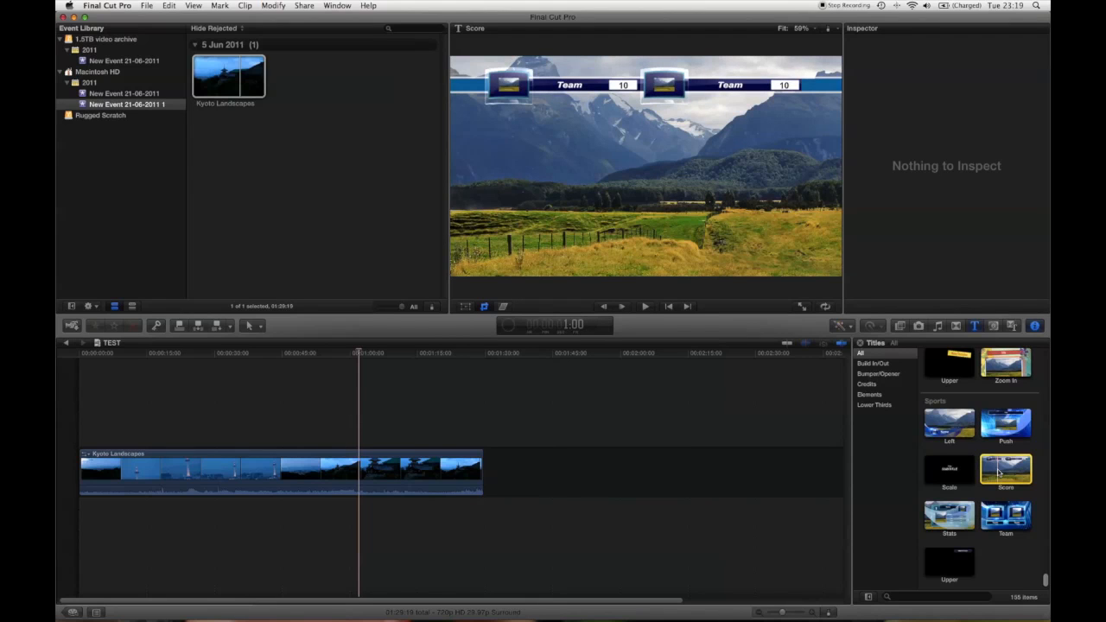
{"action": "left_click", "coordinate": [957, 523]}
{"action": "left_click", "coordinate": [1004, 515]}
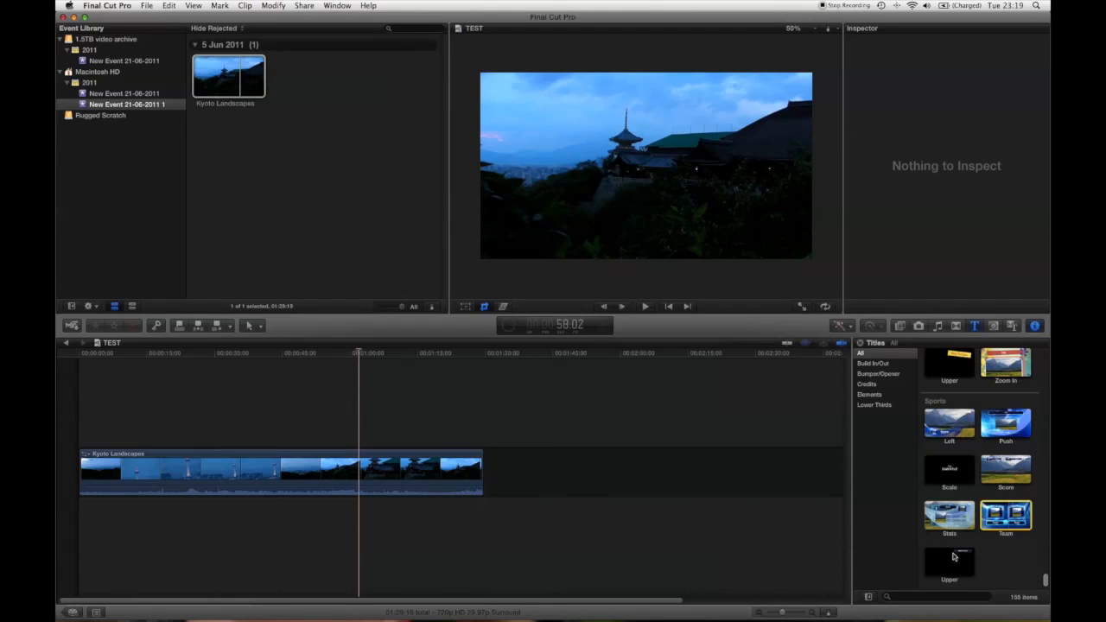
{"action": "scroll", "coordinate": [998, 432], "scroll_direction": "up", "scroll_amount": 2}
{"action": "scroll", "coordinate": [998, 398], "scroll_direction": "up", "scroll_amount": 3}
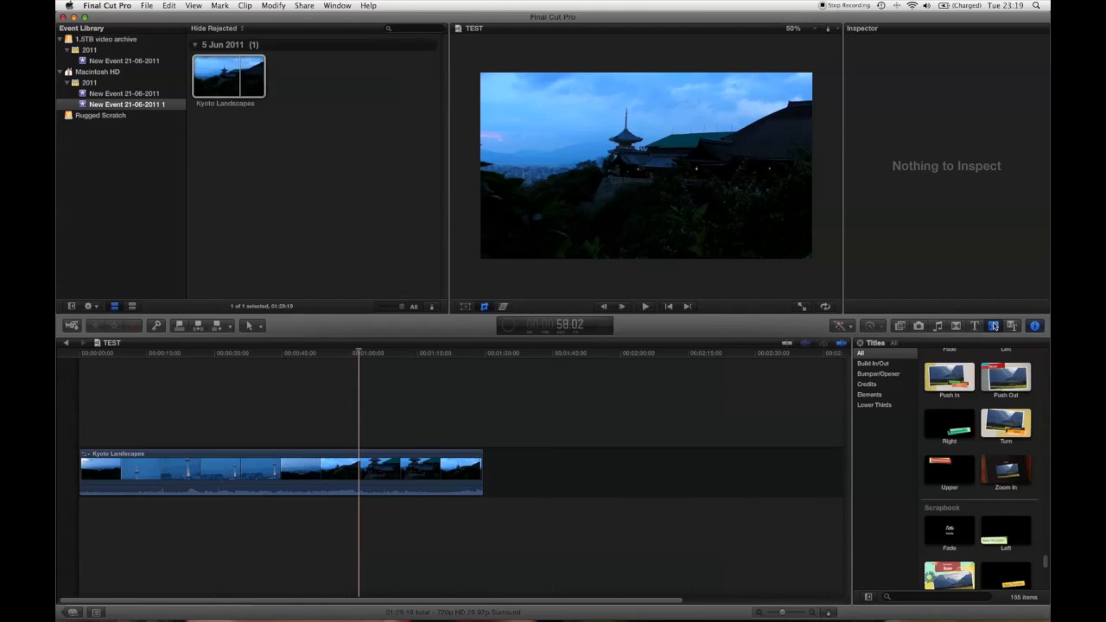
- Show the generators browser, look through all generators and check the Backgrounds, Textures and Elements categories
{"action": "left_click", "coordinate": [994, 326]}
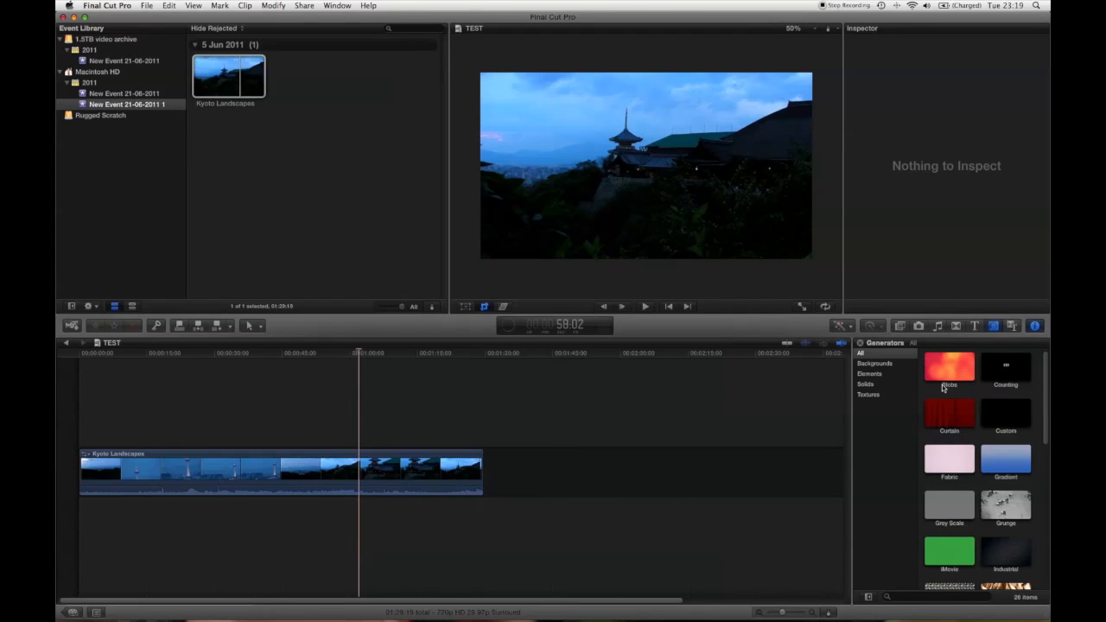
{"action": "scroll", "coordinate": [951, 415], "scroll_direction": "down", "scroll_amount": 10}
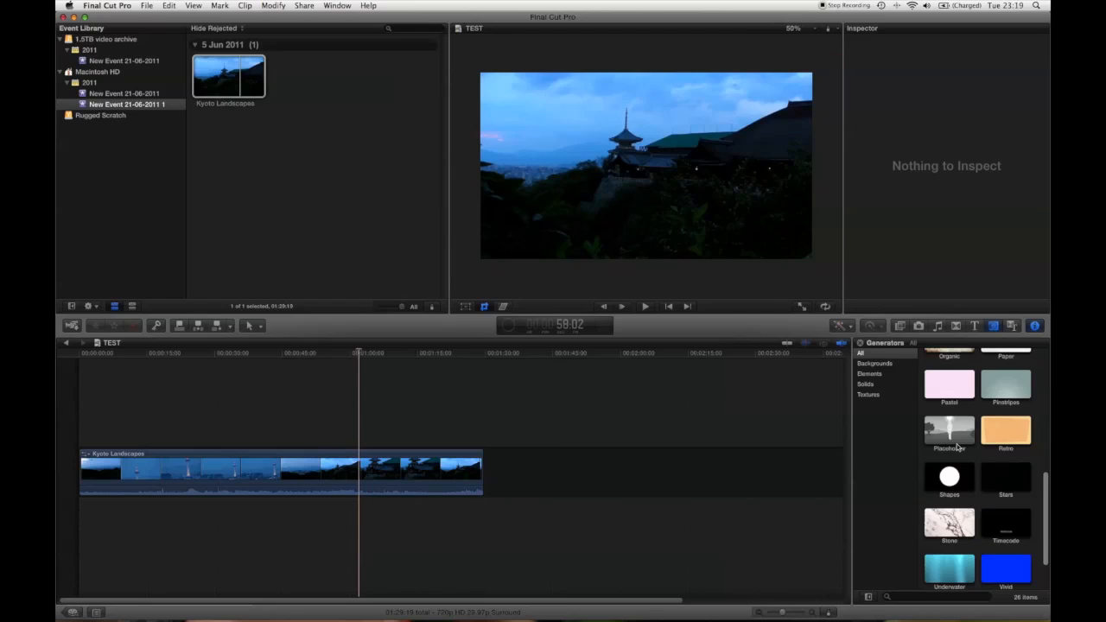
{"action": "scroll", "coordinate": [957, 447], "scroll_direction": "down", "scroll_amount": 2}
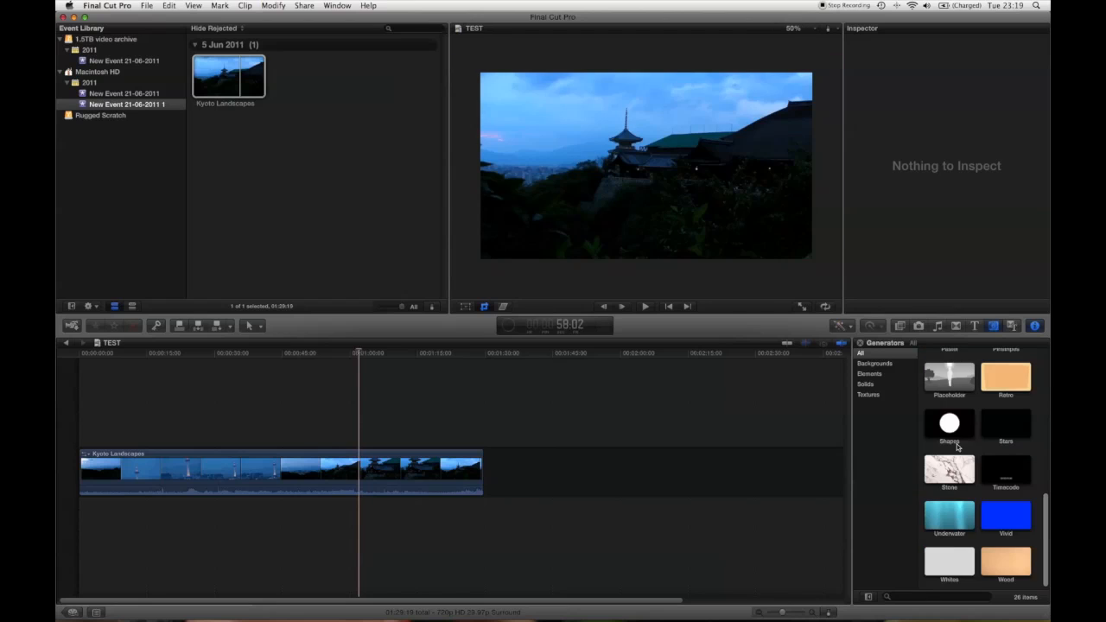
{"action": "left_click", "coordinate": [875, 363]}
{"action": "left_click", "coordinate": [868, 394]}
{"action": "left_click", "coordinate": [874, 374]}
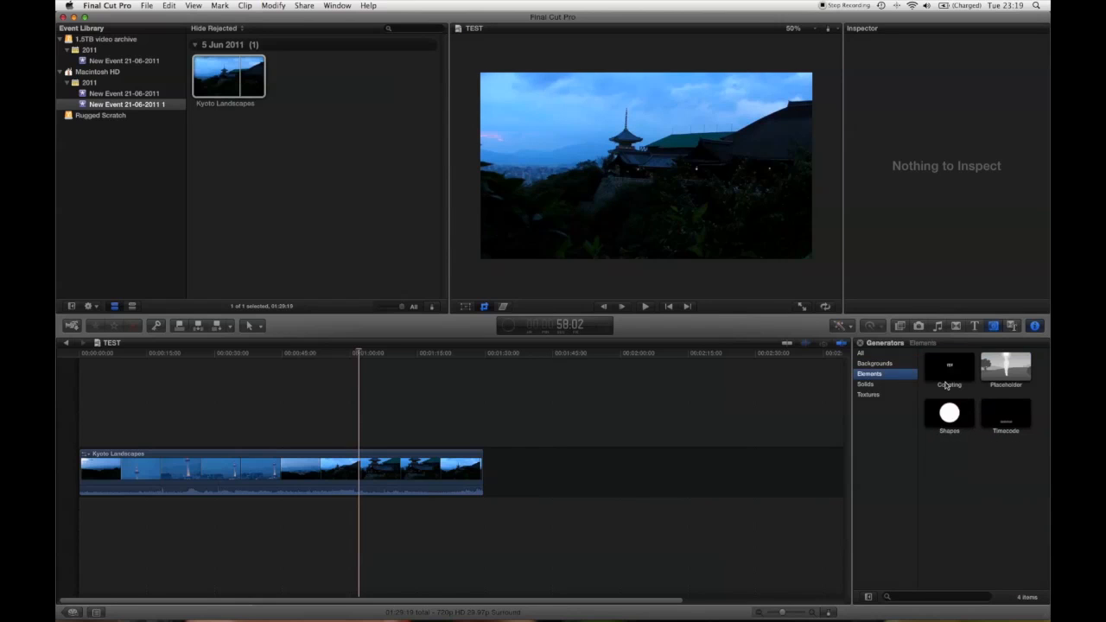
- Add the Blobs background generator to the timeline directly after the Kyoto Landscapes clip and select it
{"action": "left_click", "coordinate": [889, 364]}
{"action": "left_click", "coordinate": [944, 364]}
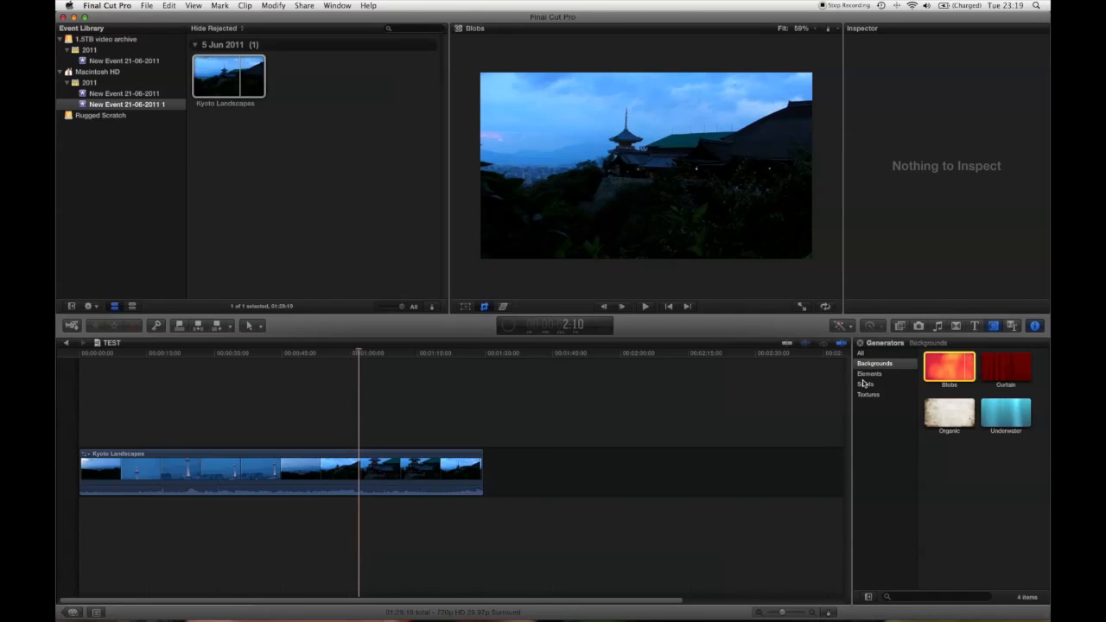
{"action": "left_click_drag", "start_coordinate": [950, 366], "coordinate": [536, 474]}
{"action": "left_click", "coordinate": [536, 475]}
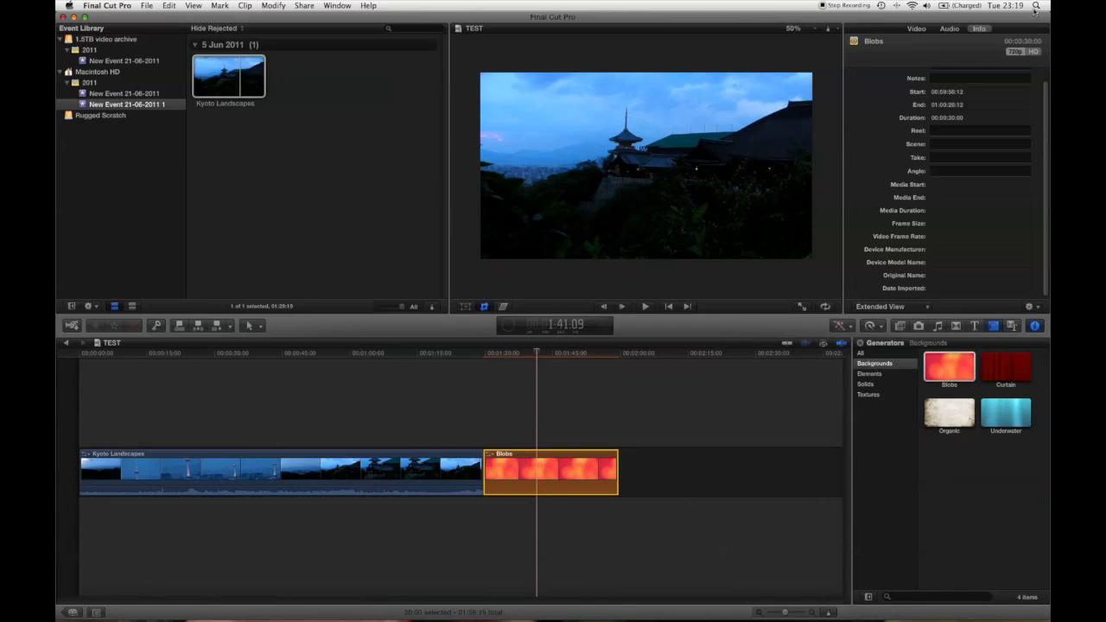
- Examine the Blobs clip's published generator parameters and its video settings in the inspector
{"action": "left_click", "coordinate": [956, 28]}
{"action": "left_click", "coordinate": [921, 28]}
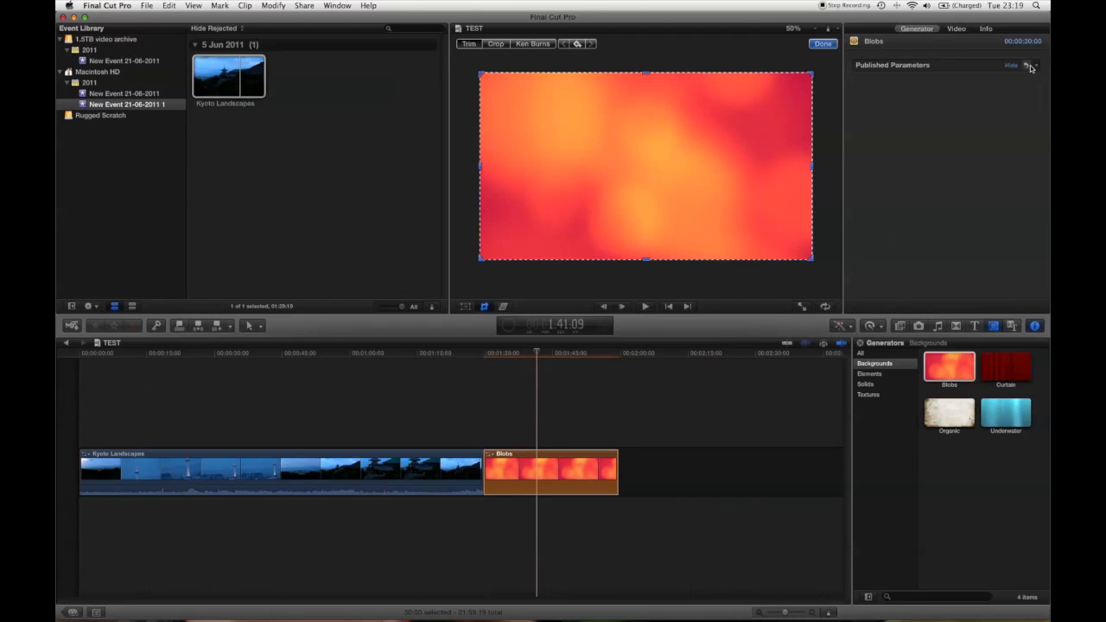
{"action": "left_click", "coordinate": [956, 29]}
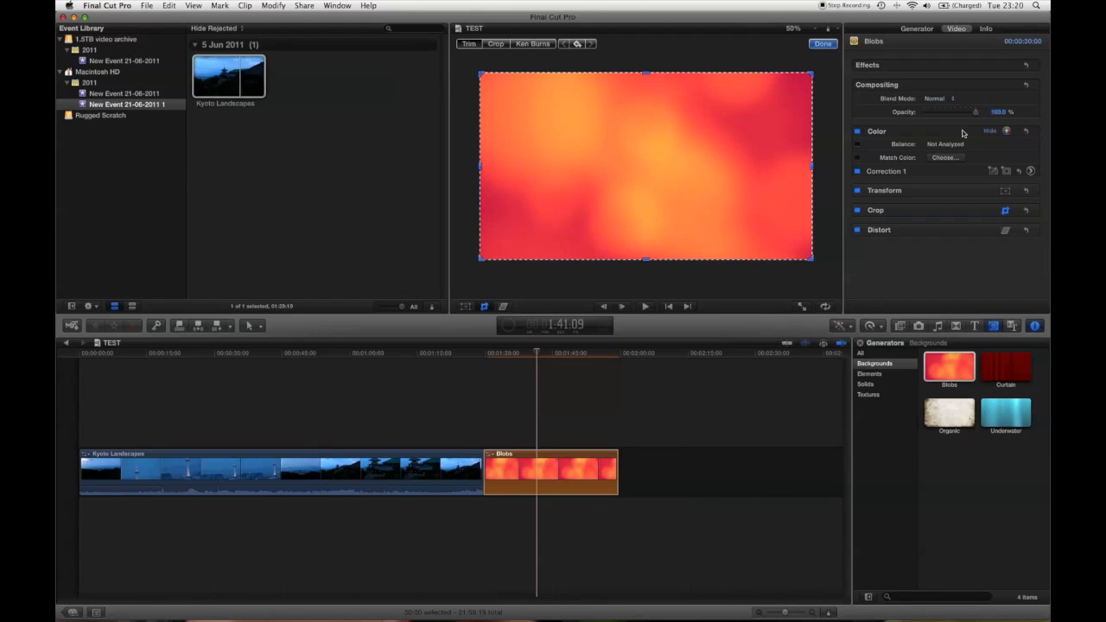
- Show the themes browser and look through themes such as Data, Comic Book, Cinema, Documentary, Event, Photo Album and Sports
{"action": "left_click", "coordinate": [1011, 326]}
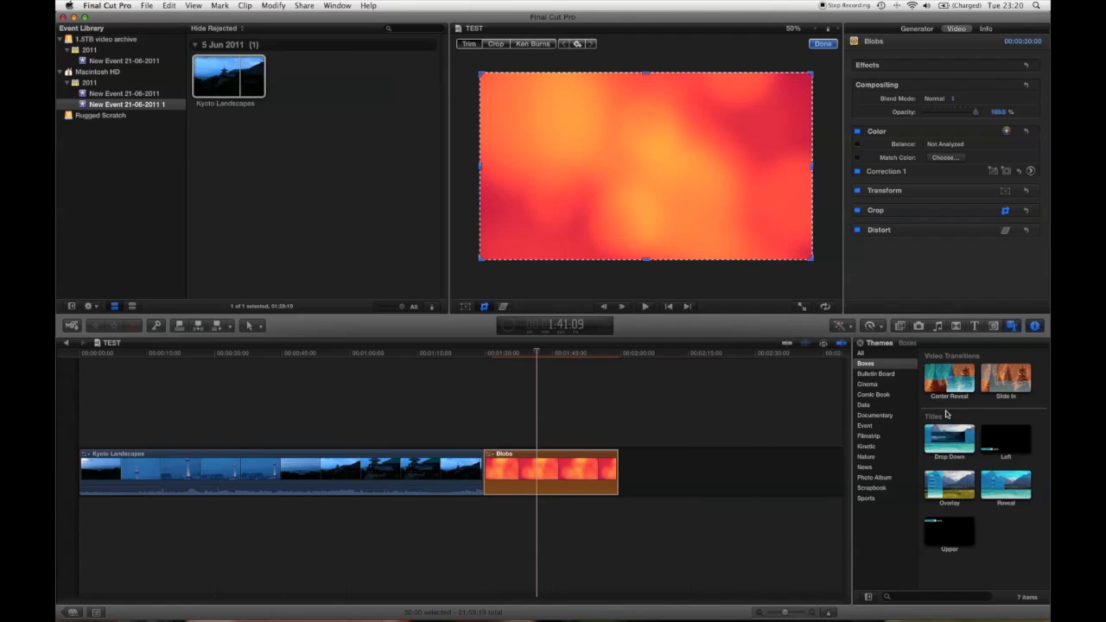
{"action": "left_click", "coordinate": [868, 404]}
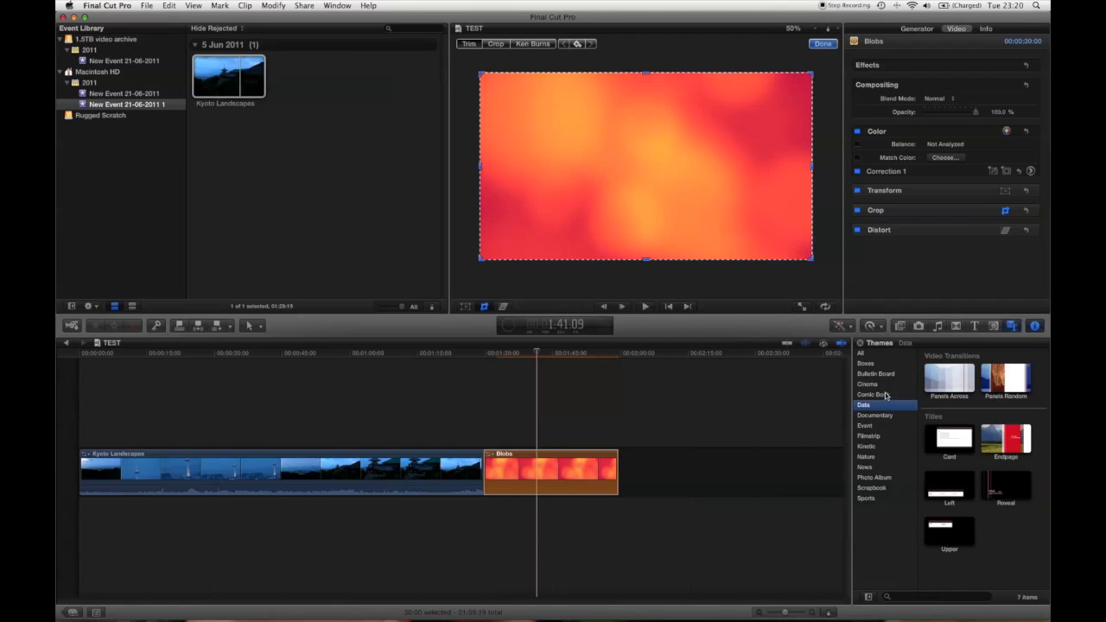
{"action": "left_click", "coordinate": [886, 395]}
{"action": "left_click", "coordinate": [883, 385]}
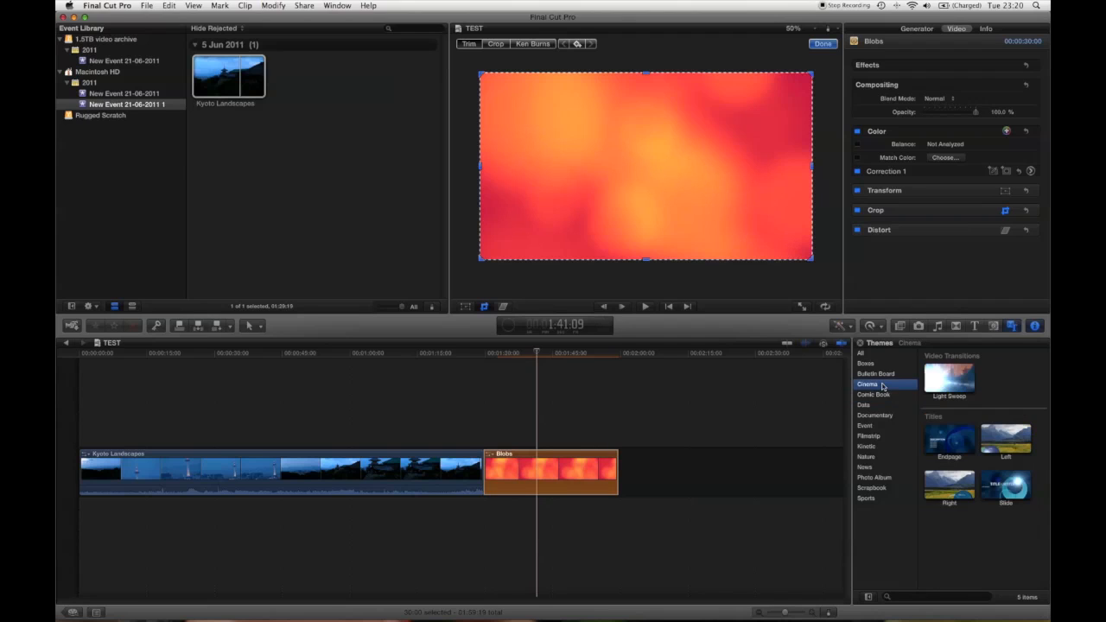
{"action": "left_click", "coordinate": [875, 415]}
{"action": "left_click", "coordinate": [868, 425]}
{"action": "left_click", "coordinate": [874, 477]}
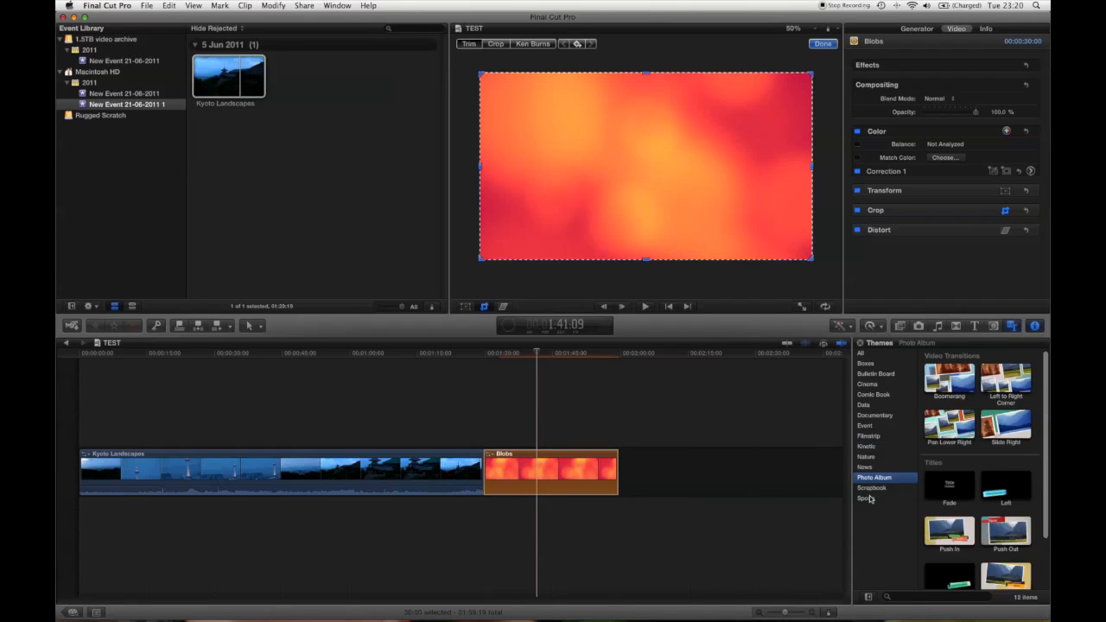
{"action": "left_click", "coordinate": [868, 498]}
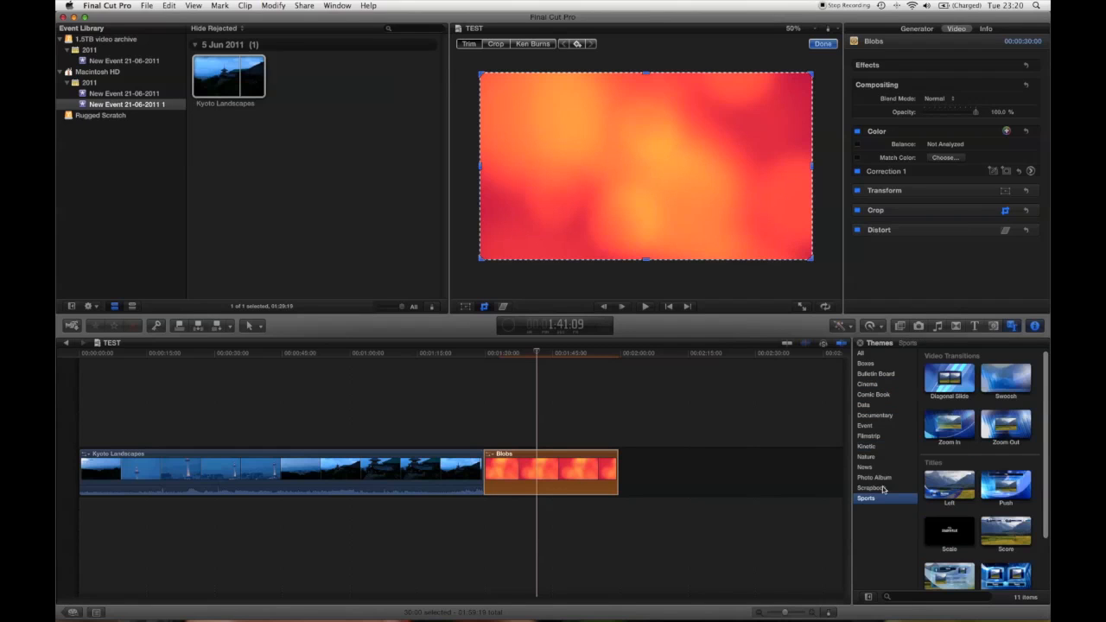
- Toggle the inspector off and back on, and close the themes browser so the timeline spans the full width
{"action": "left_click", "coordinate": [1037, 326]}
{"action": "left_click", "coordinate": [1036, 326]}
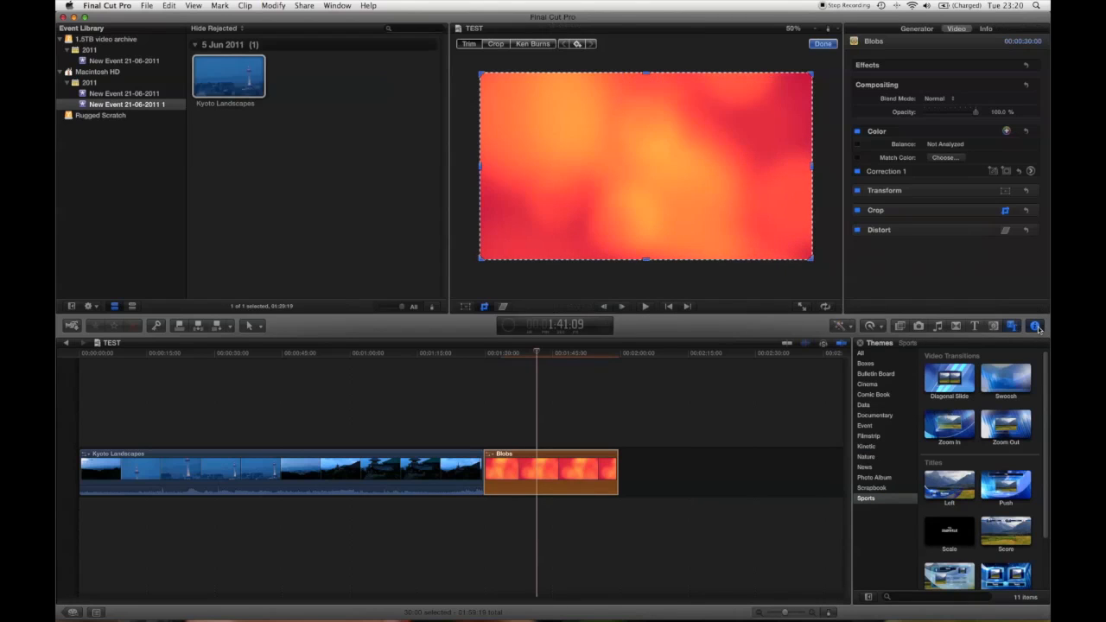
{"action": "left_click", "coordinate": [1037, 326]}
{"action": "left_click", "coordinate": [1036, 326]}
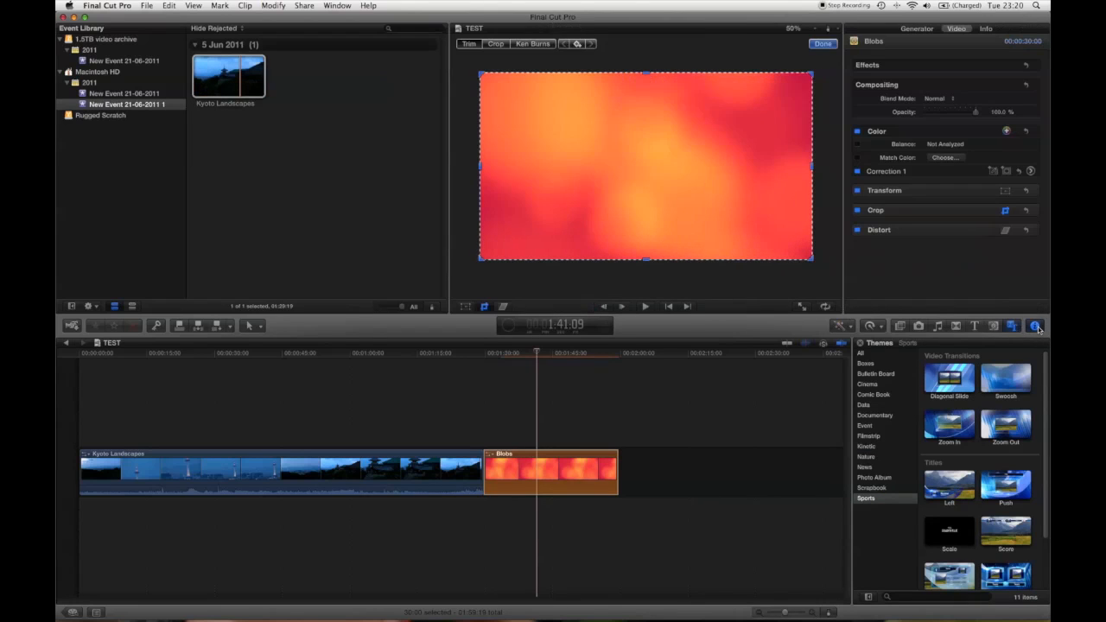
{"action": "left_click", "coordinate": [1011, 327]}
{"action": "left_click", "coordinate": [1012, 327]}
{"action": "left_click", "coordinate": [1012, 326]}
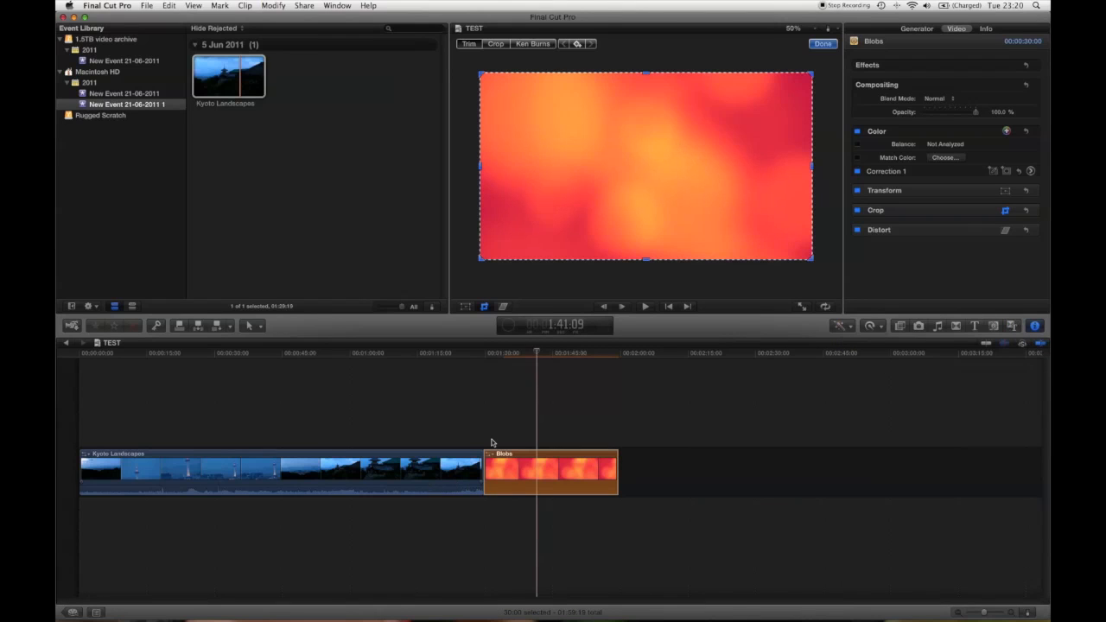
- Move the playhead to 1:08:22, select the Kyoto Landscapes clip in the viewer and show its transform and crop controls
{"action": "mouse_move", "coordinate": [604, 17]}
{"action": "left_mouse_down"}
{"action": "mouse_move", "coordinate": [642, 89]}
{"action": "mouse_move", "coordinate": [665, 74]}
{"action": "mouse_move", "coordinate": [602, 12]}
{"action": "left_mouse_up"}
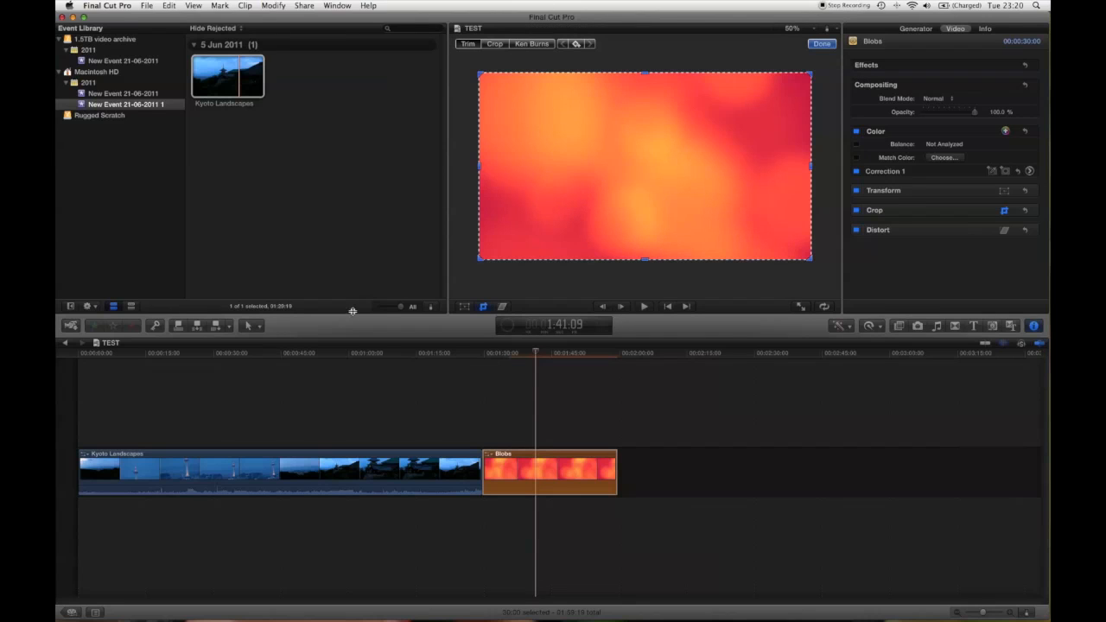
{"action": "left_click", "coordinate": [386, 357]}
{"action": "left_click_drag", "start_coordinate": [388, 357], "coordinate": [390, 359]}
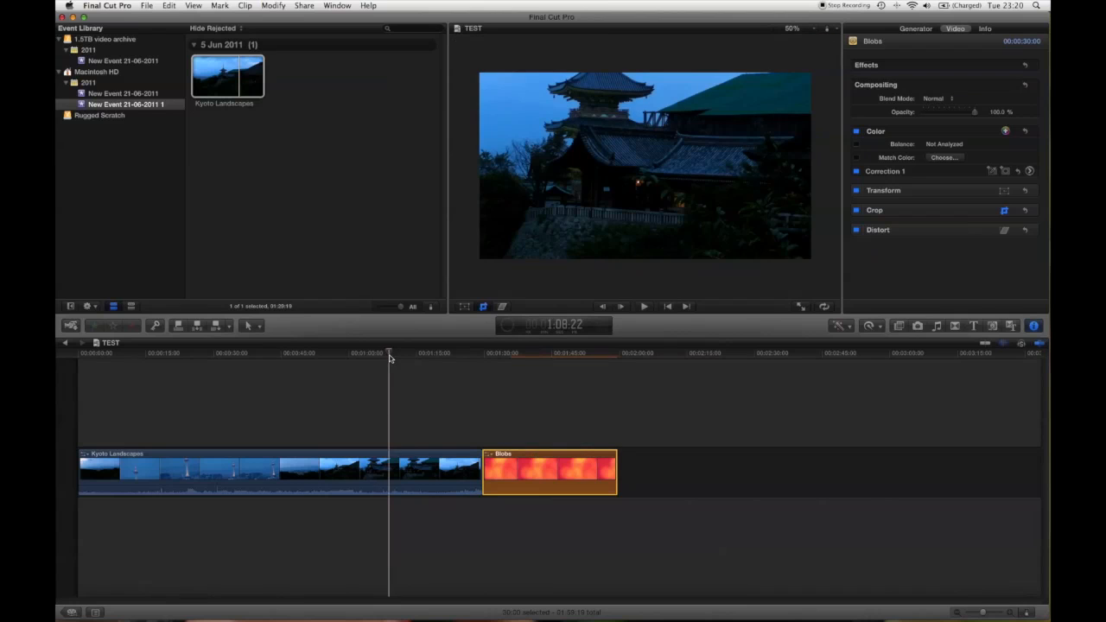
{"action": "left_click", "coordinate": [558, 197]}
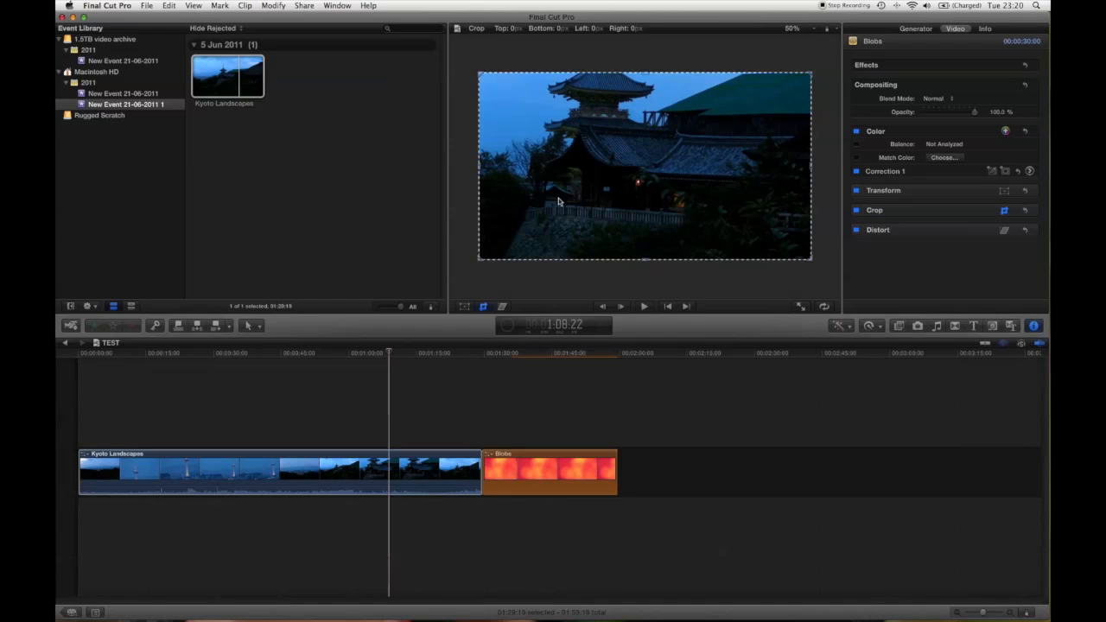
{"action": "left_click", "coordinate": [464, 306]}
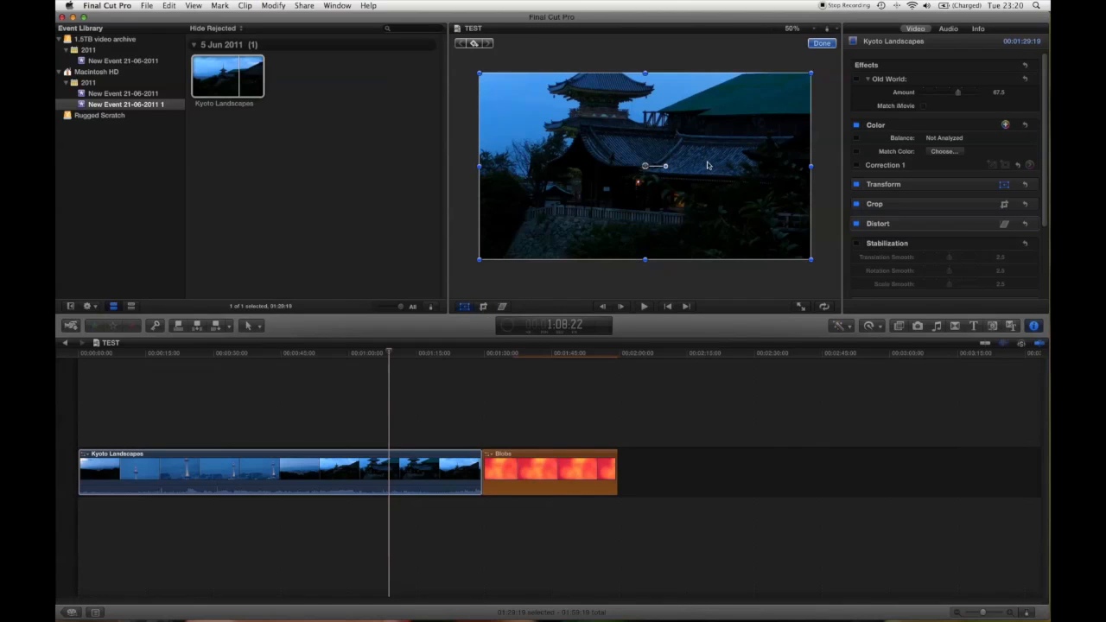
{"action": "left_click", "coordinate": [483, 306]}
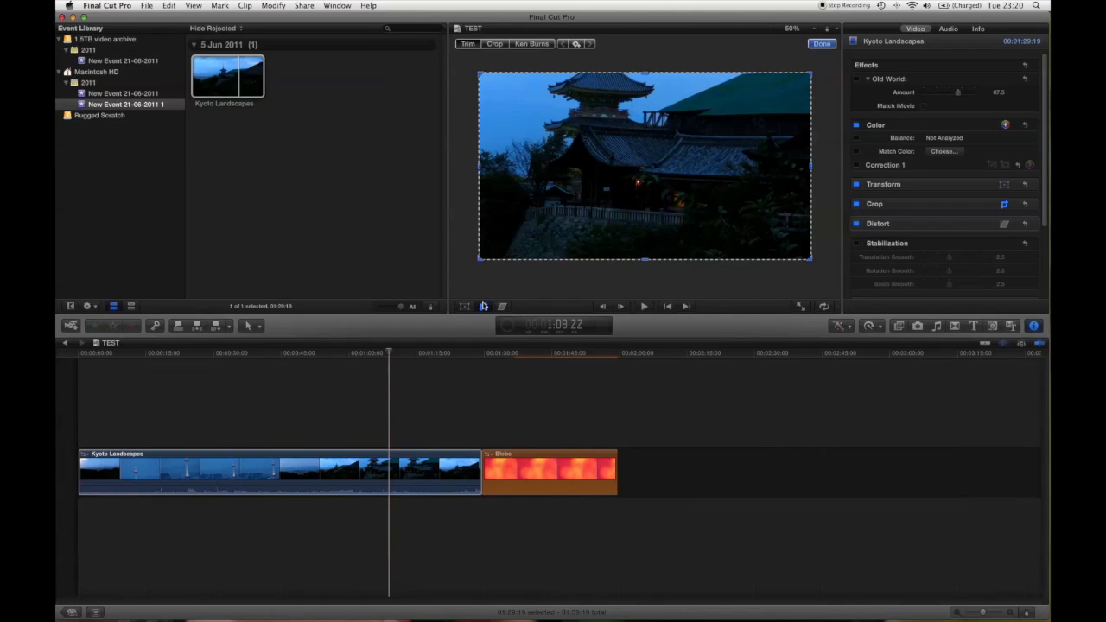
- Try a Ken Burns move on Kyoto Landscapes with the end frame shifted slightly right and below centre, and deselect the clip
{"action": "left_click", "coordinate": [529, 44]}
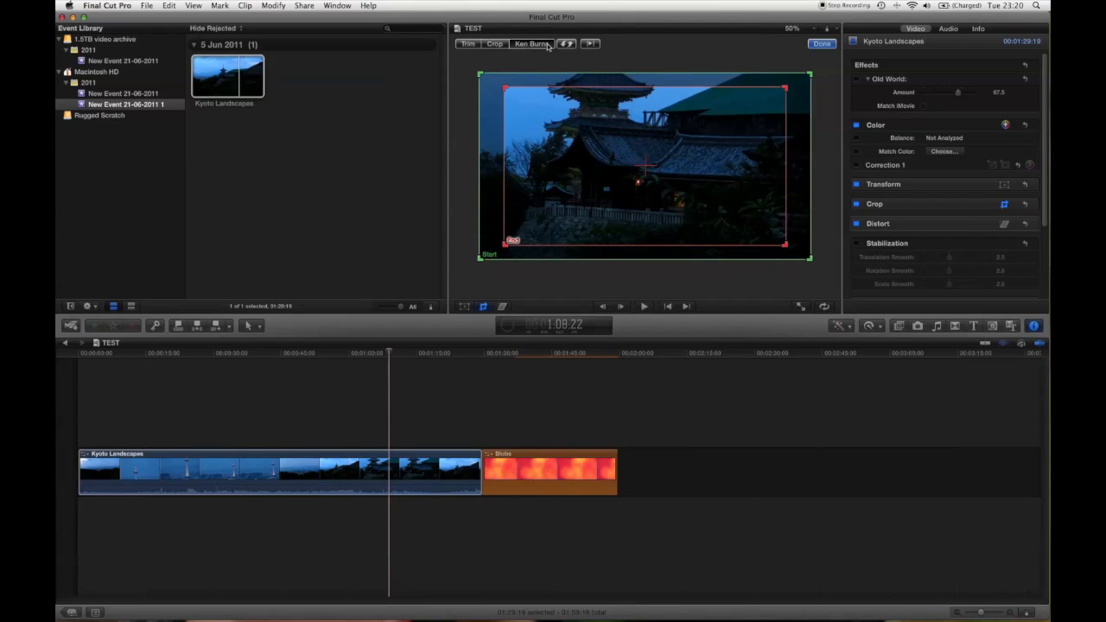
{"action": "left_click_drag", "start_coordinate": [680, 177], "coordinate": [782, 196]}
{"action": "left_click_drag", "start_coordinate": [716, 119], "coordinate": [777, 122]}
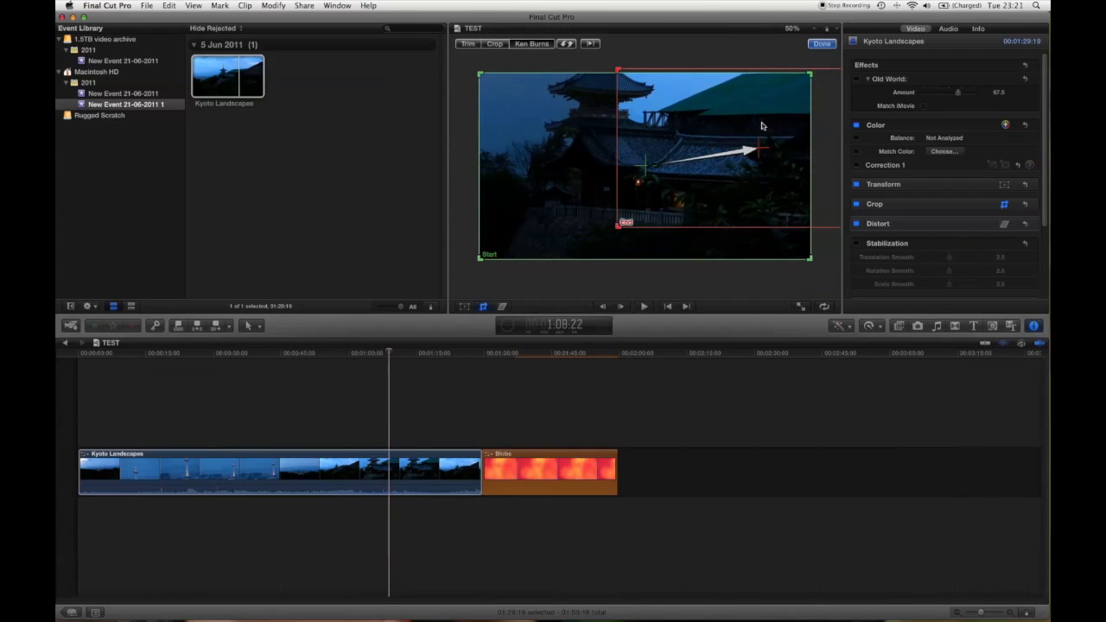
{"action": "left_click_drag", "start_coordinate": [648, 128], "coordinate": [572, 160]}
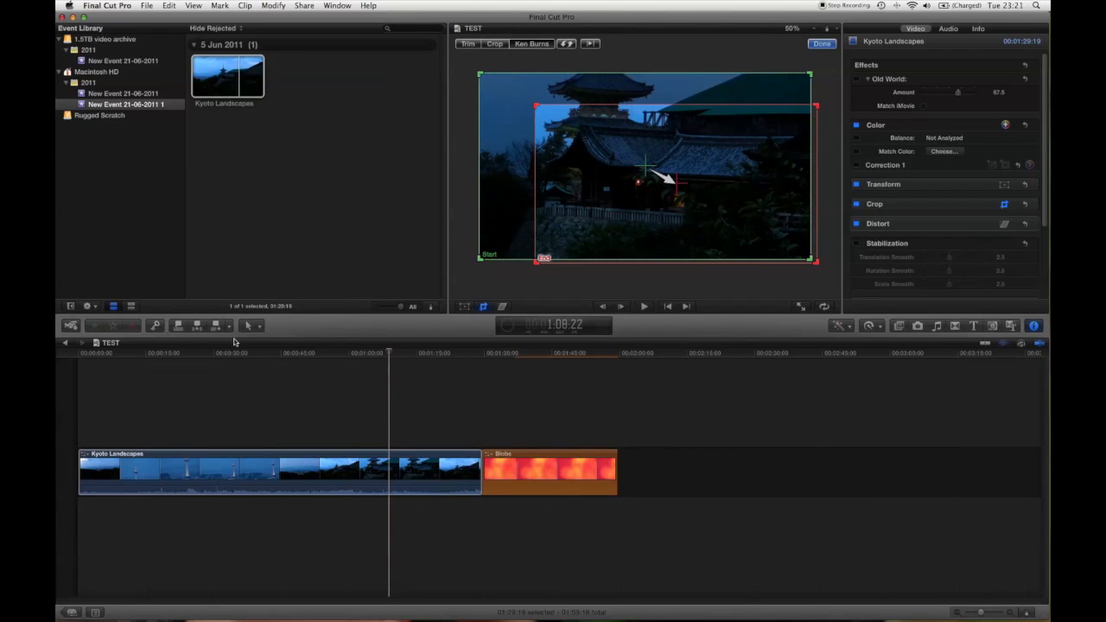
{"action": "left_click", "coordinate": [394, 396]}
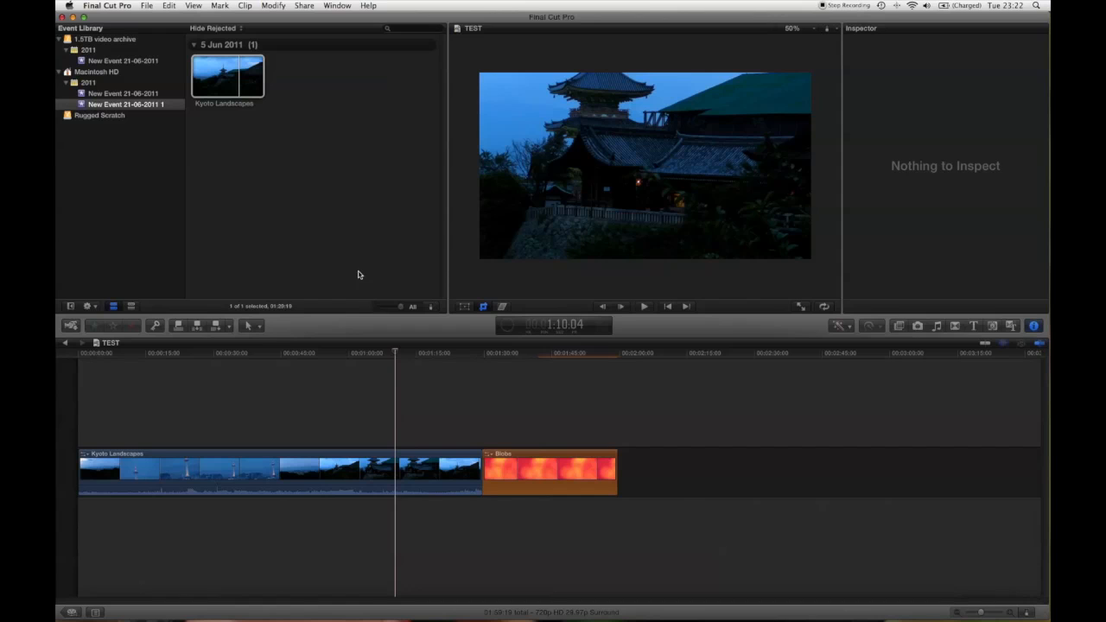
- Select the Kyoto Landscapes source clip in the event browser
{"action": "left_click", "coordinate": [247, 78]}
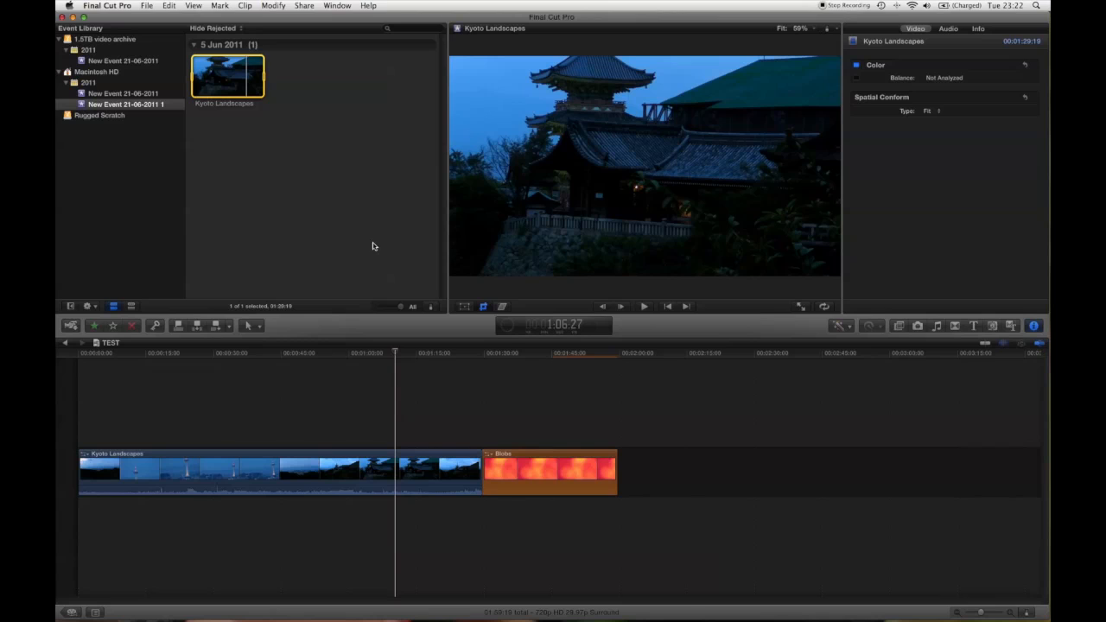
{"action": "left_click", "coordinate": [824, 5]}
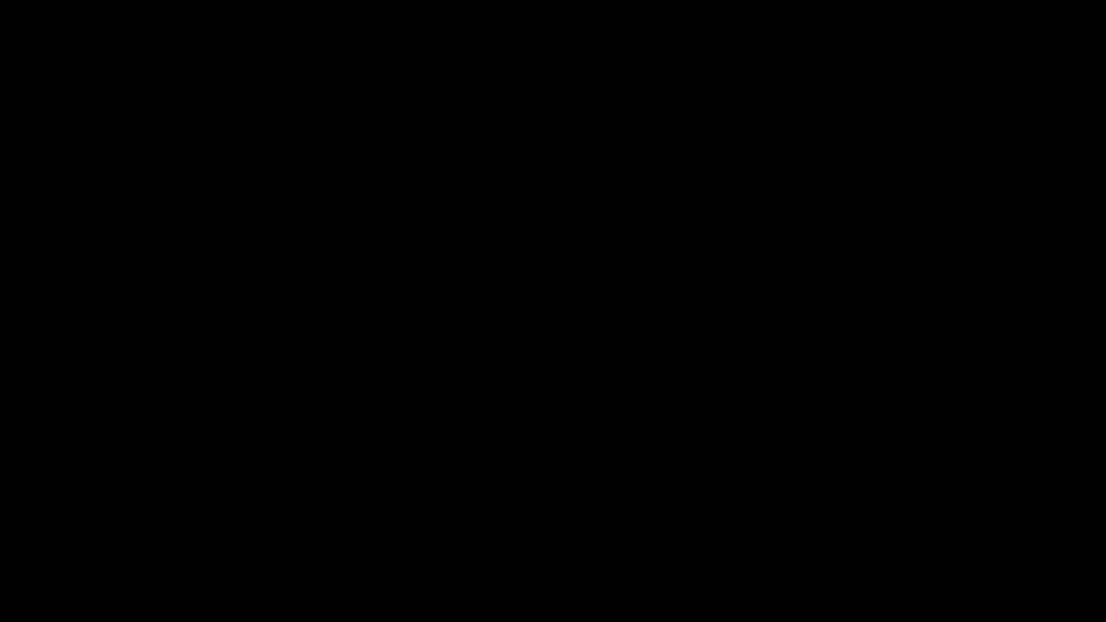